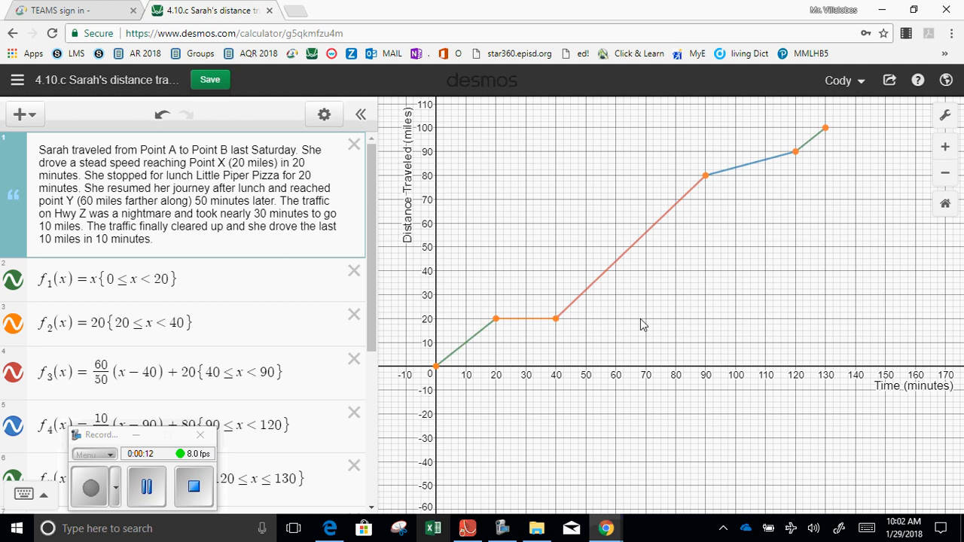
# Recolor the points of the x6/y6 table black.
pyautogui.hotkey('ctrl', '-')
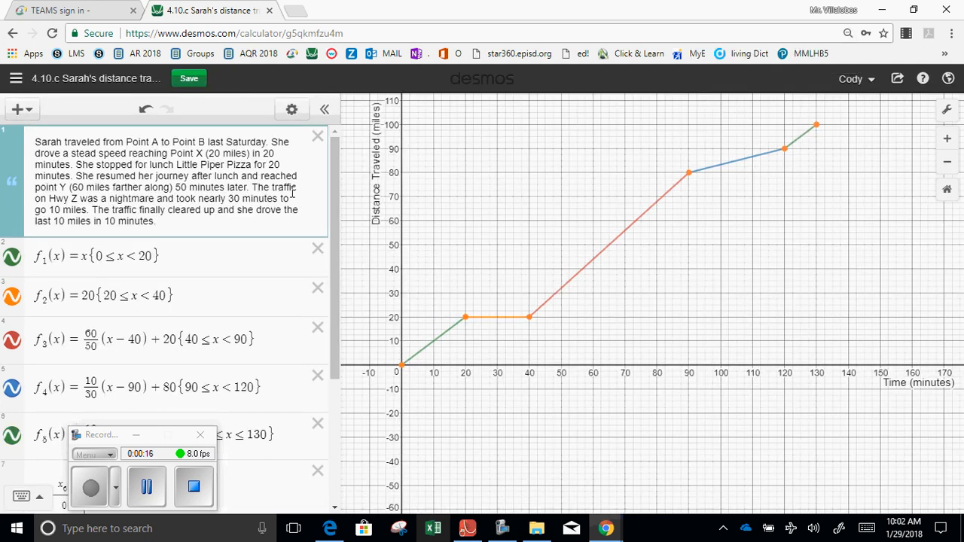
pyautogui.click(136, 435)
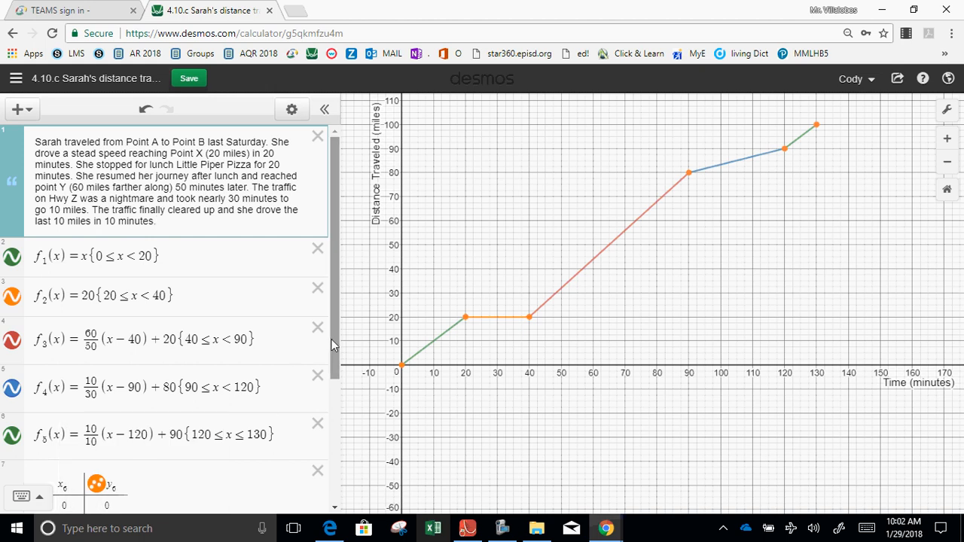
pyautogui.scroll(-3, 314, 449)
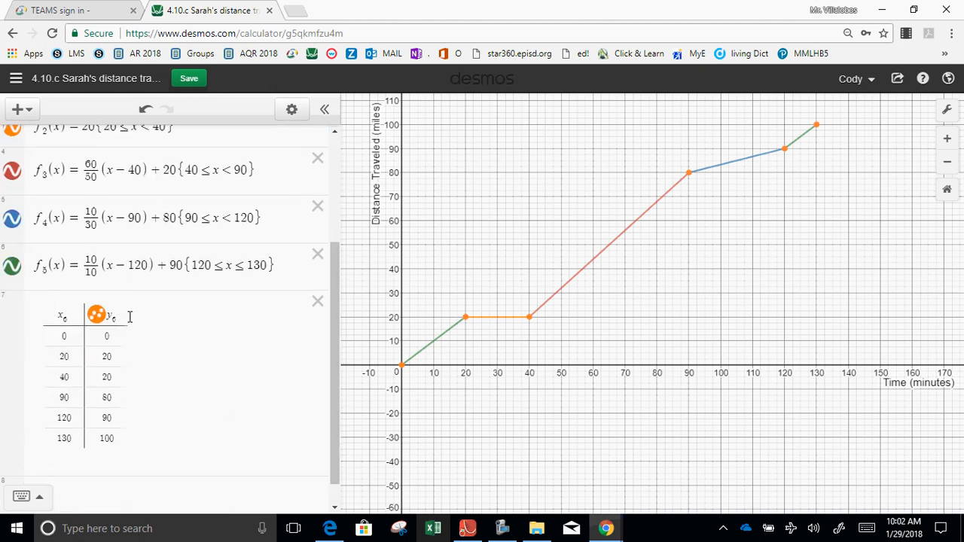
pyautogui.click(97, 316)
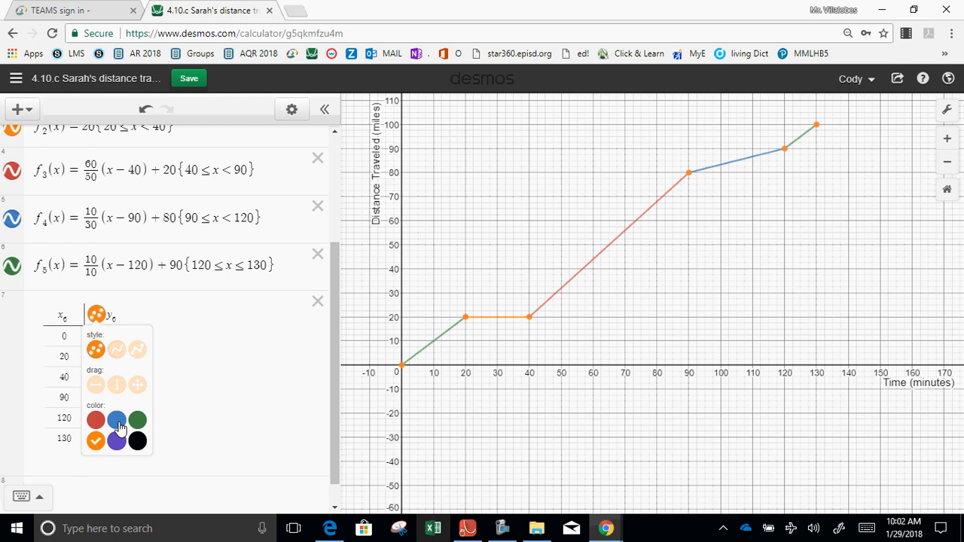
pyautogui.click(117, 423)
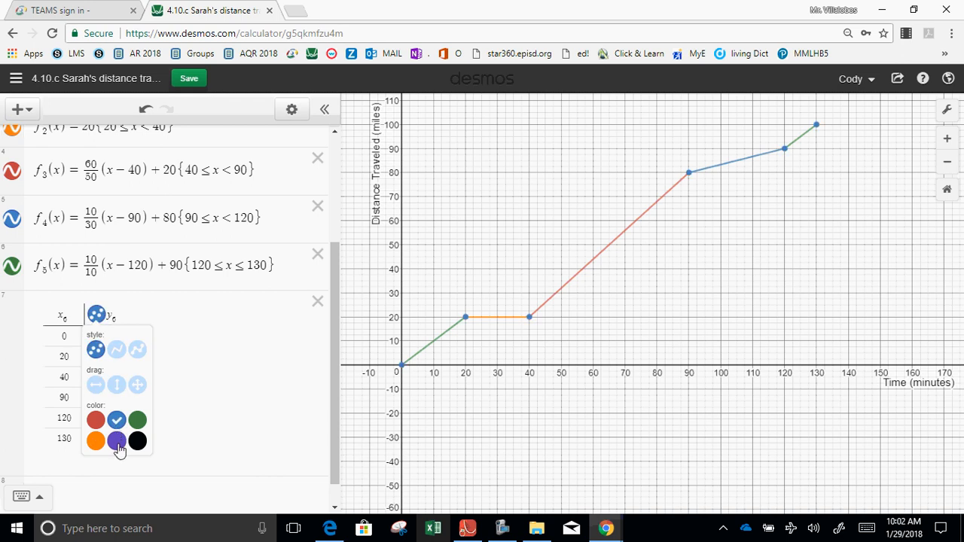
pyautogui.click(117, 443)
pyautogui.click(141, 421)
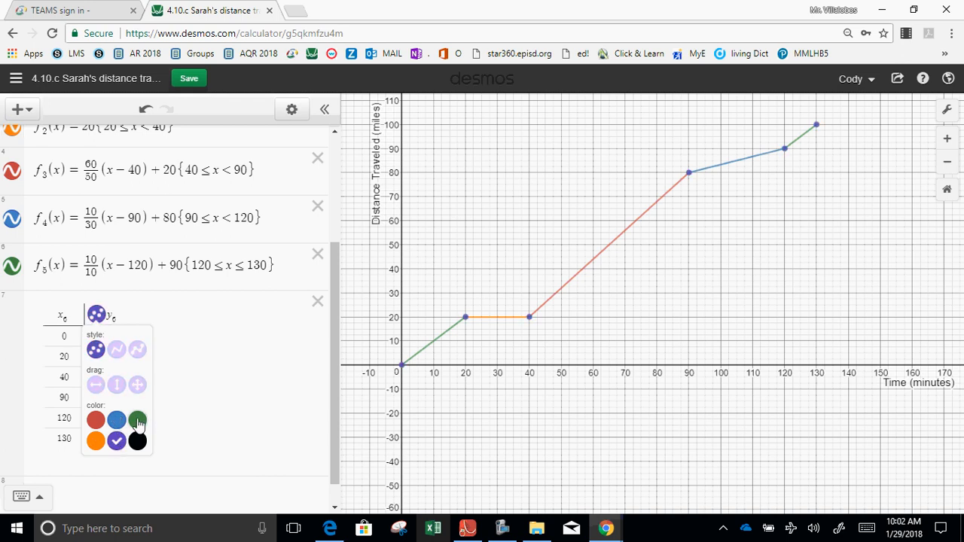
pyautogui.click(137, 443)
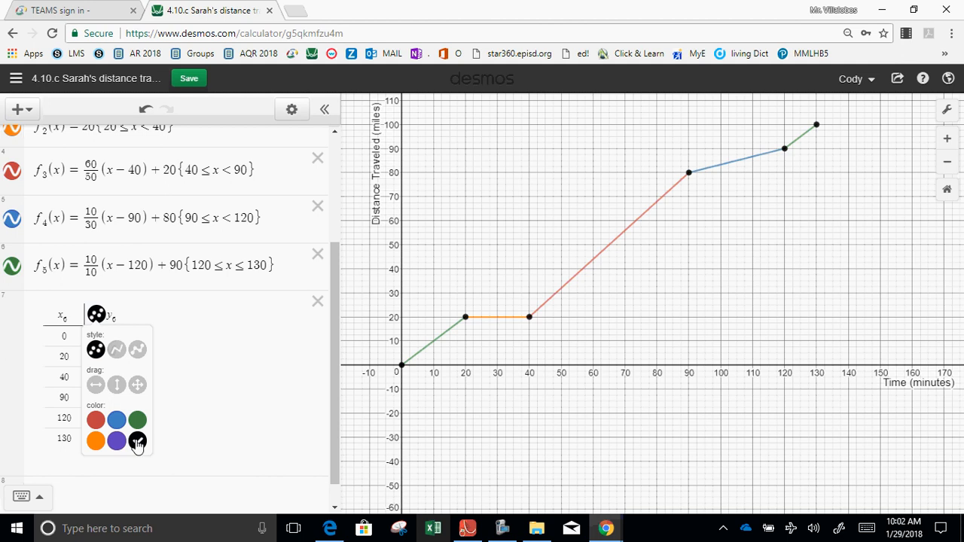
pyautogui.click(187, 393)
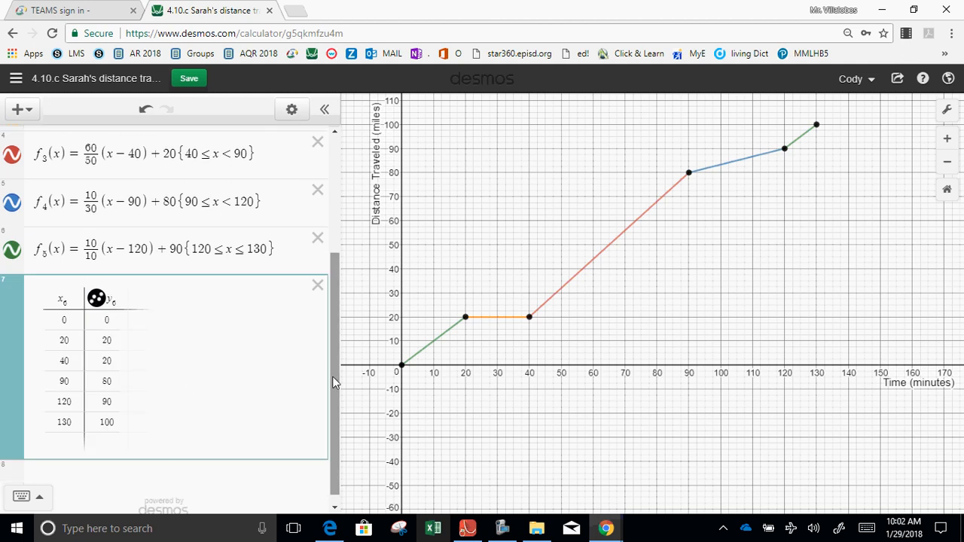
pyautogui.moveTo(333, 383); pyautogui.dragTo(323, 424)
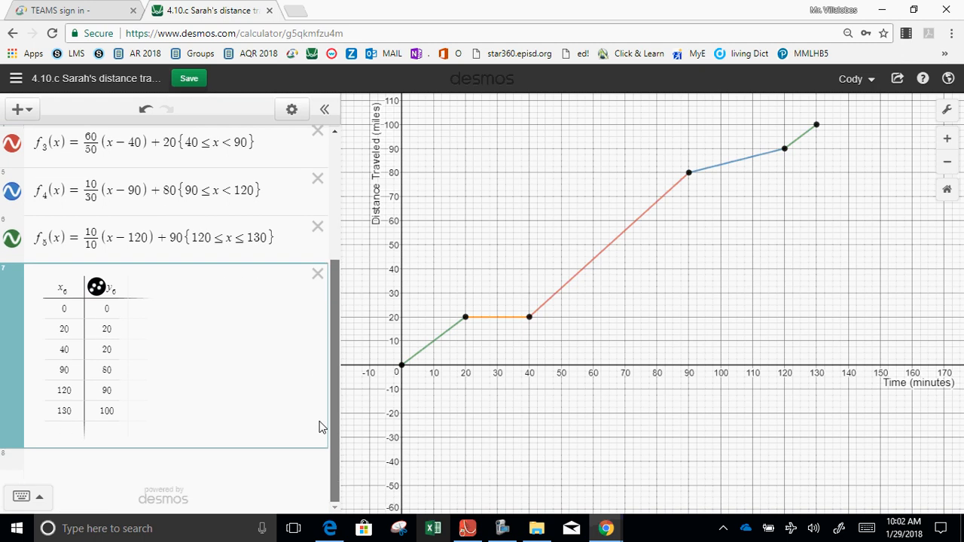
pyautogui.click(202, 462)
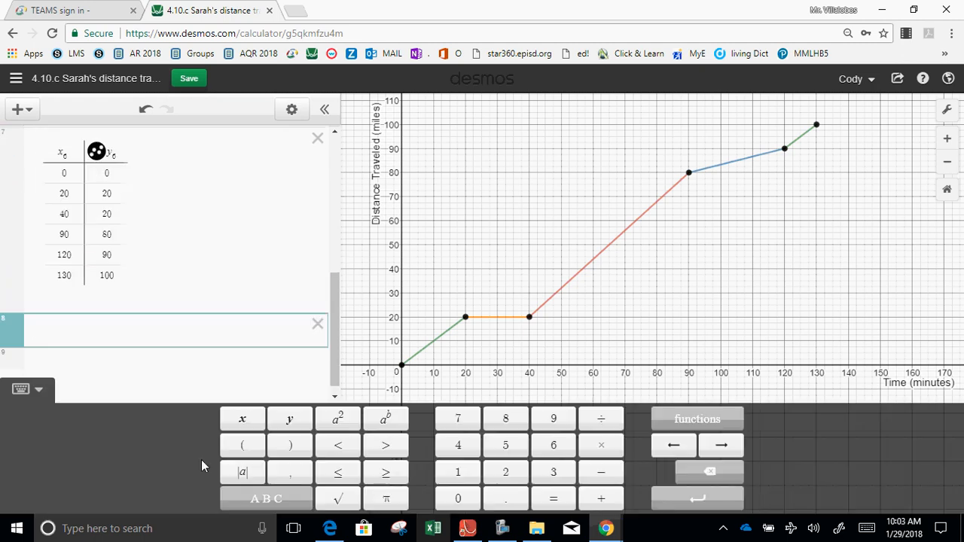
pyautogui.write('Sarahleaving15minuteslaterwouldbef(x-15)')
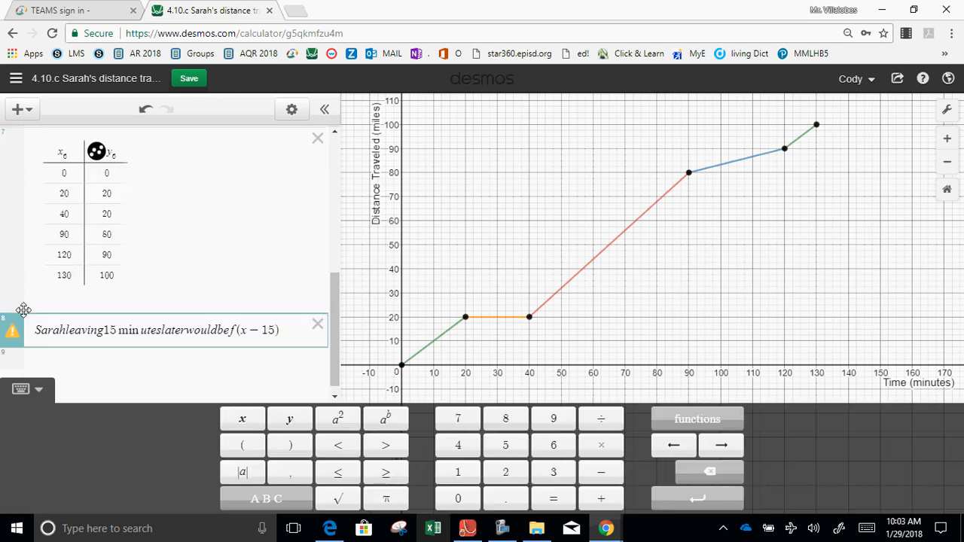
pyautogui.click(33, 331)
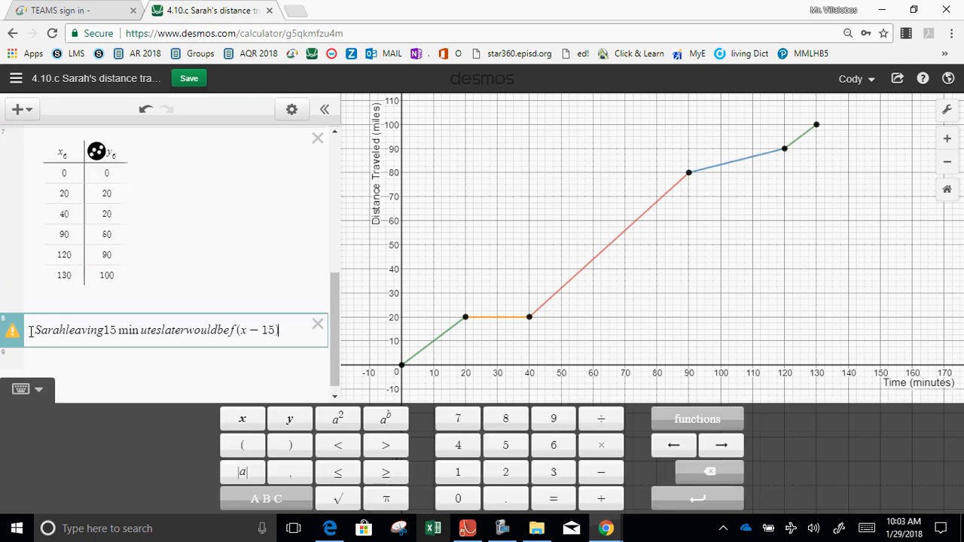
pyautogui.click(317, 324)
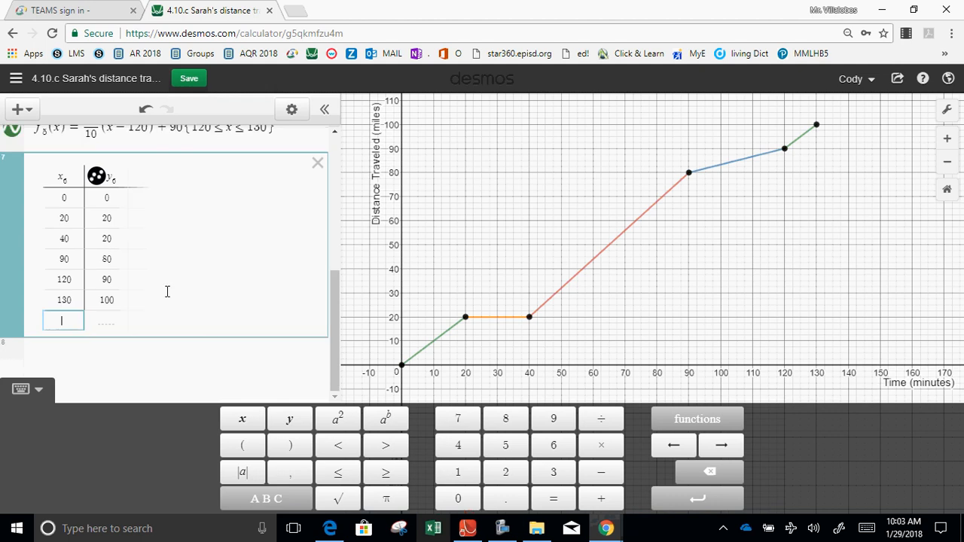
# Add a note below the table reading "Sarah leaving 15 minutes later would be f(x-15) or".
pyautogui.click(20, 109)
pyautogui.click(33, 174)
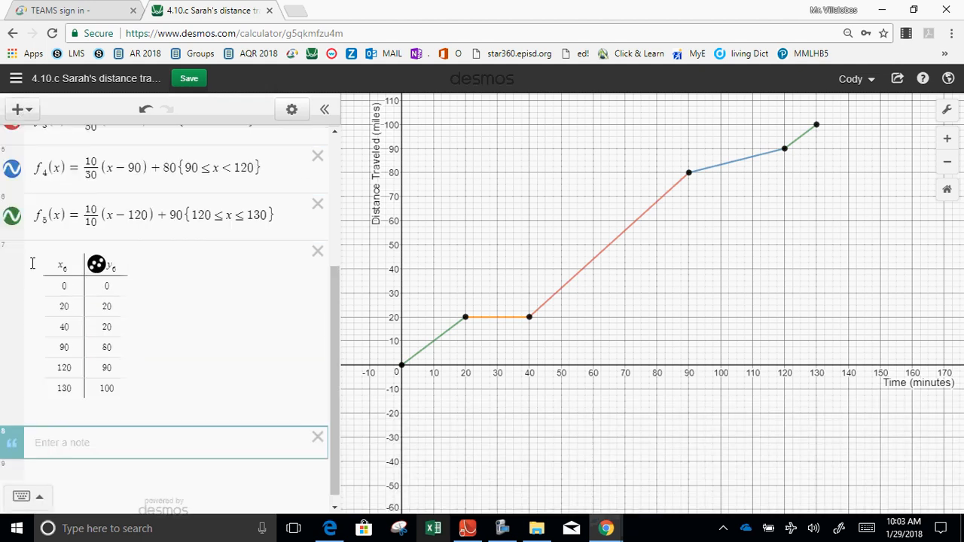
pyautogui.write('Sarah leaving 15 minutes later would be f(x-15)')
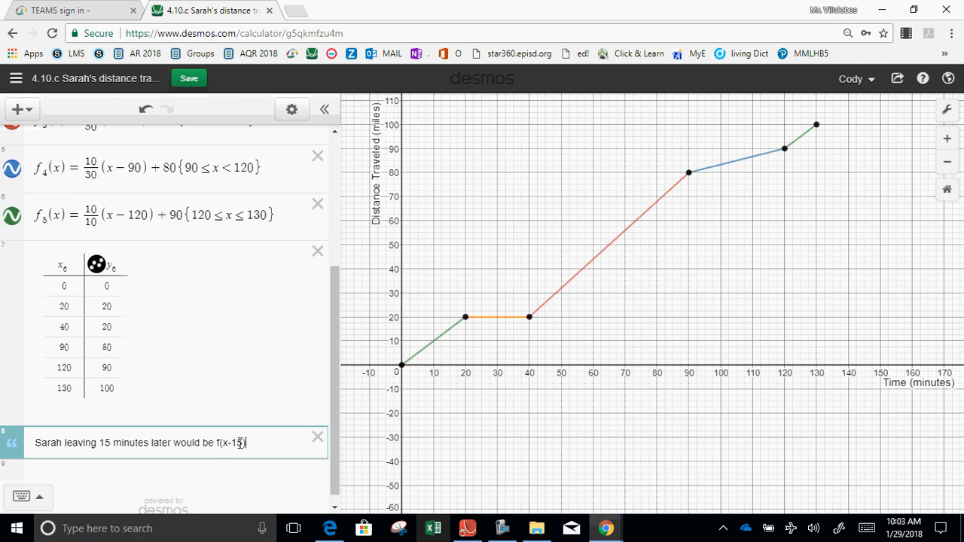
pyautogui.write('or')
# Try to write "ci(x)=fi(x-15) for all i." on a new expression line under the note.
pyautogui.press('Return')
pyautogui.write('s')
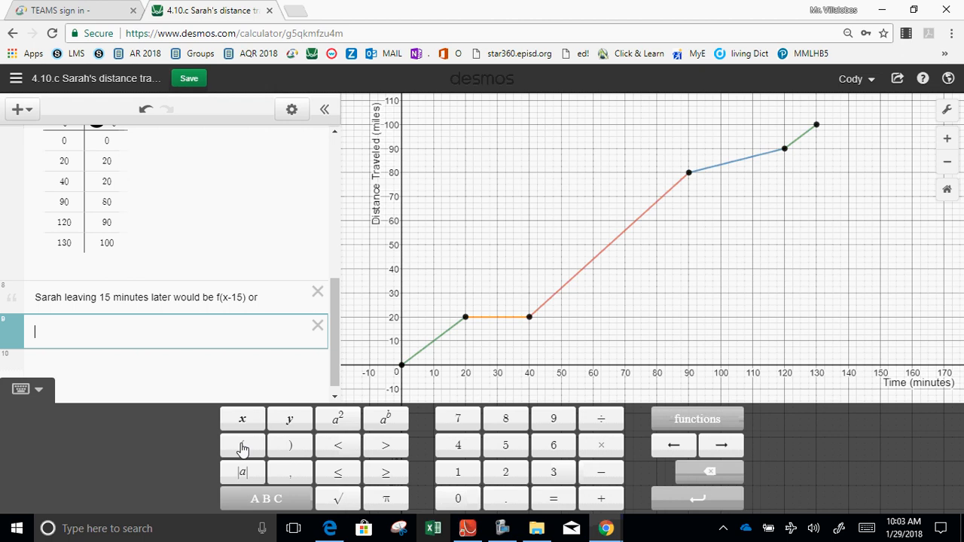
pyautogui.click(242, 448)
pyautogui.click(242, 448)
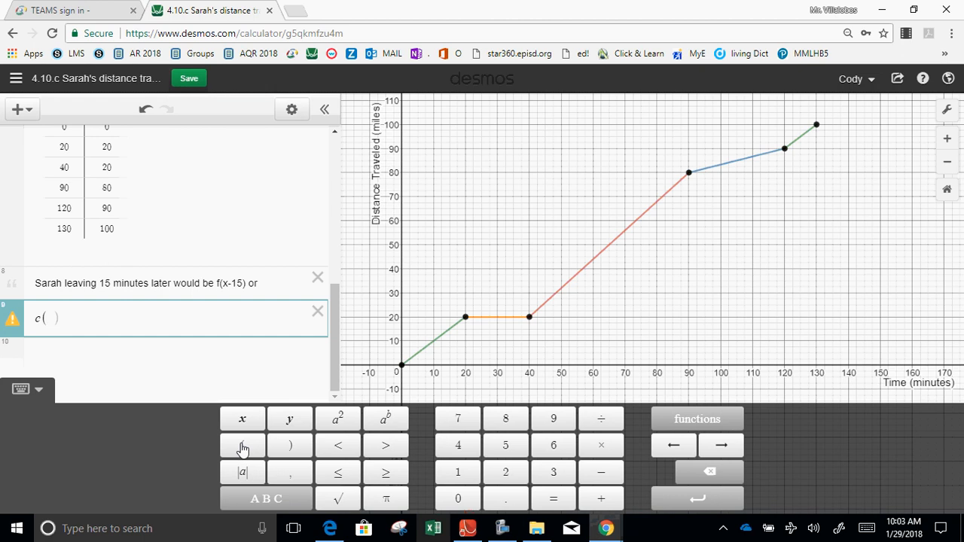
pyautogui.press('BackSpace')
pyautogui.write('i')
pyautogui.click(242, 449)
pyautogui.write('x)=f')
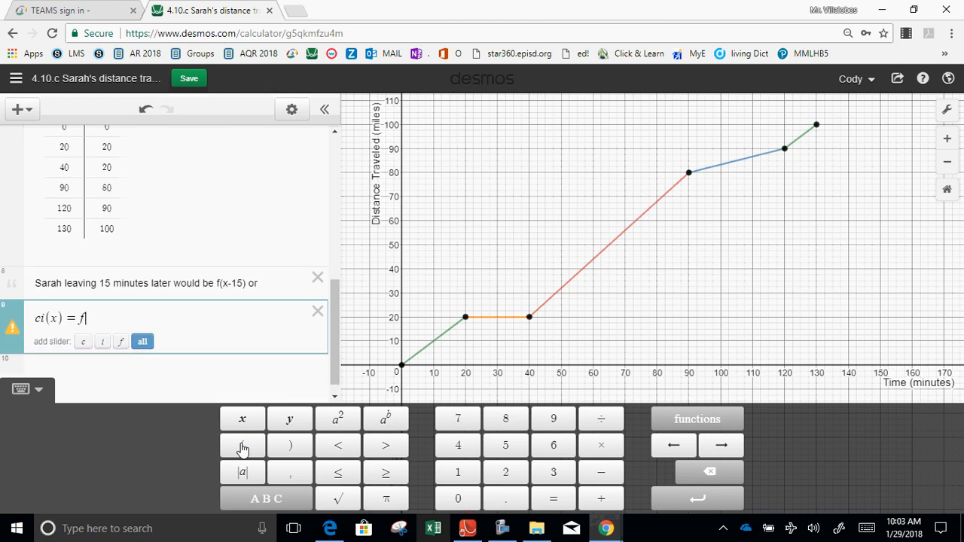
pyautogui.write('i')
pyautogui.click(242, 448)
pyautogui.write('x)')
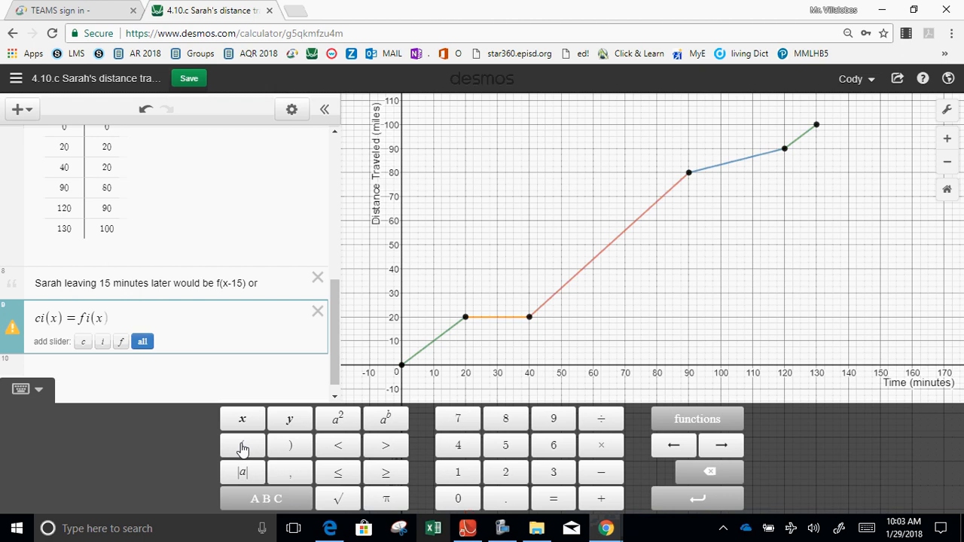
pyautogui.write('-15')
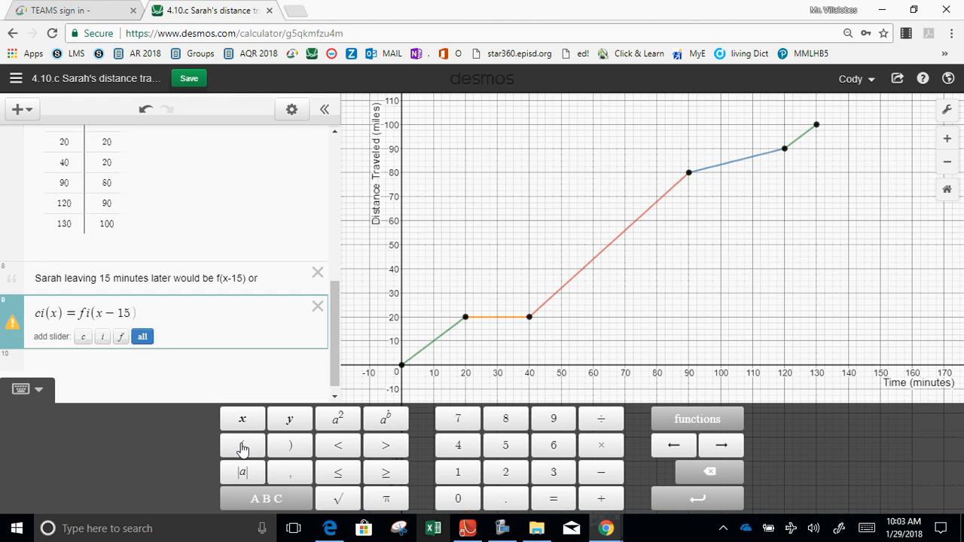
pyautogui.write('for')
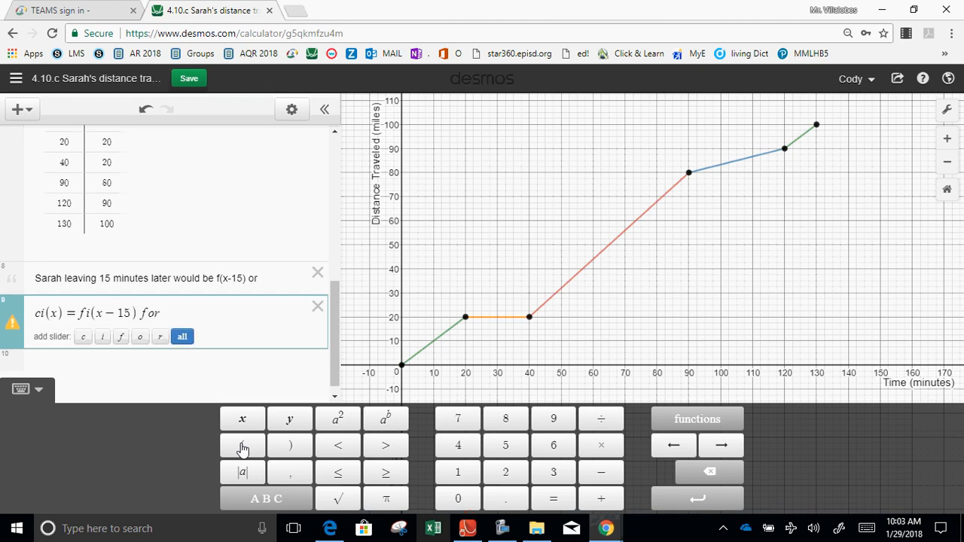
pyautogui.press('BackSpace')
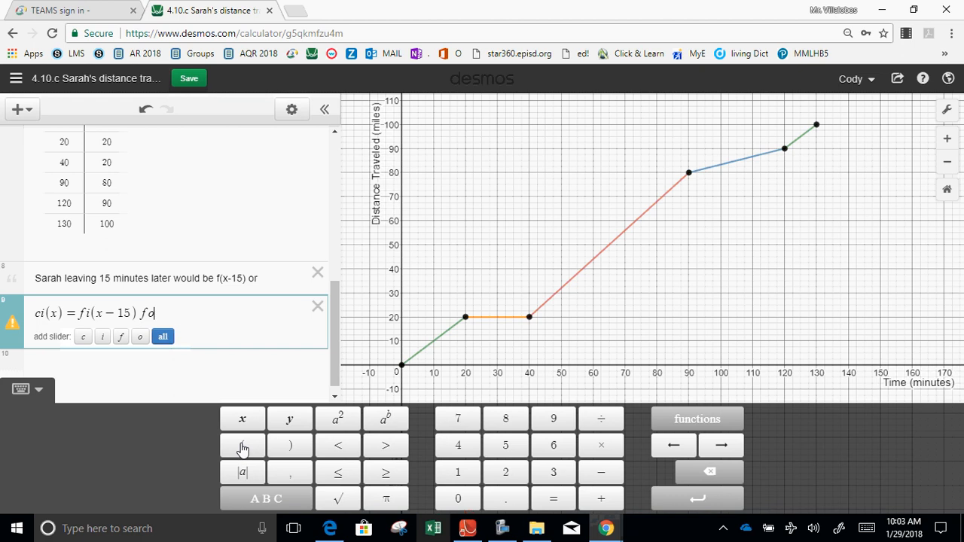
pyautogui.press('BackSpace')
pyautogui.press('BackSpace')
pyautogui.write('f')
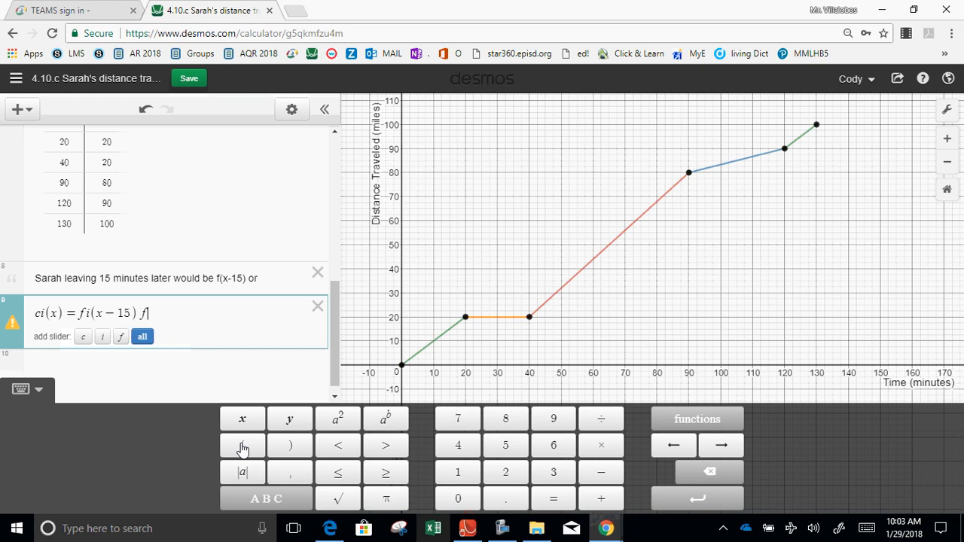
pyautogui.write('or all i.')
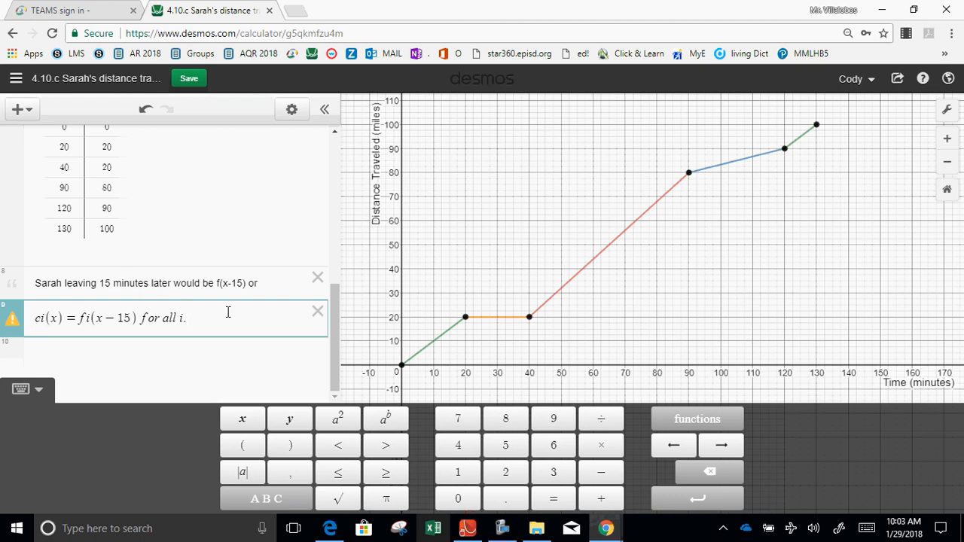
# Try to move the text "ci(x)=fi(x-15) for all i." from the expression line into the note.
pyautogui.hotkey('ctrl', 'a')
pyautogui.hotkey('ctrl', 'c')
pyautogui.press('BackSpace')
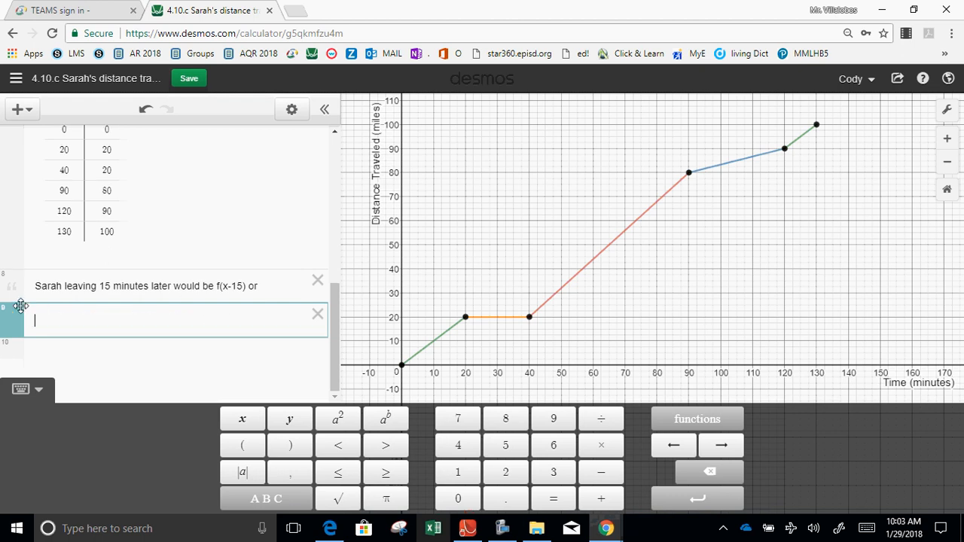
pyautogui.click(277, 284)
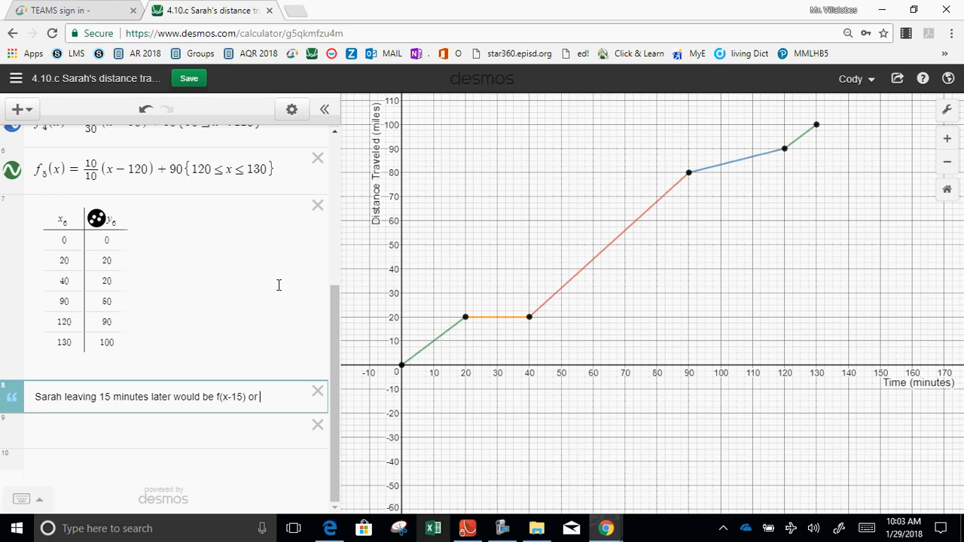
pyautogui.press('Return')
pyautogui.hotkey('ctrl', 'v')
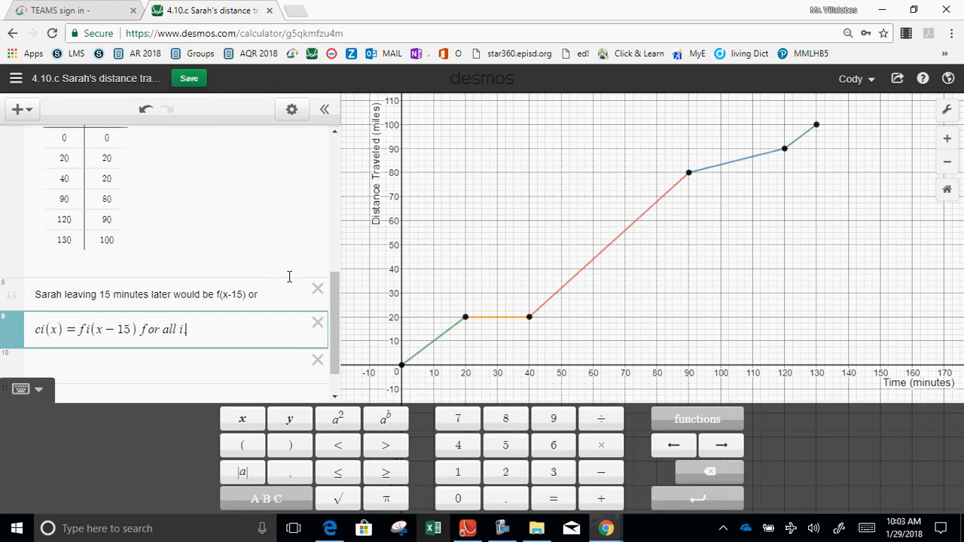
# Reword the note to "Sarah leaving 15 minutes later would be ci(x)=fl(x) for all parts." and delete the invalid expression below it.
pyautogui.click(285, 292)
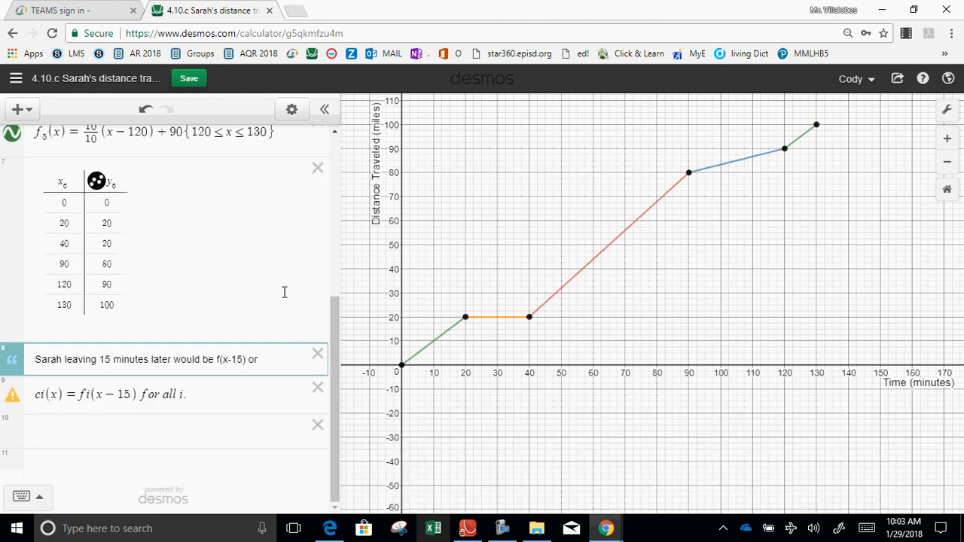
pyautogui.press('BackSpace')
pyautogui.press('BackSpace')
pyautogui.press('BackSpace')
pyautogui.press('BackSpace')
pyautogui.press('BackSpace')
pyautogui.press('BackSpace')
pyautogui.write('(x)=f9')
pyautogui.write('(x) for all ')
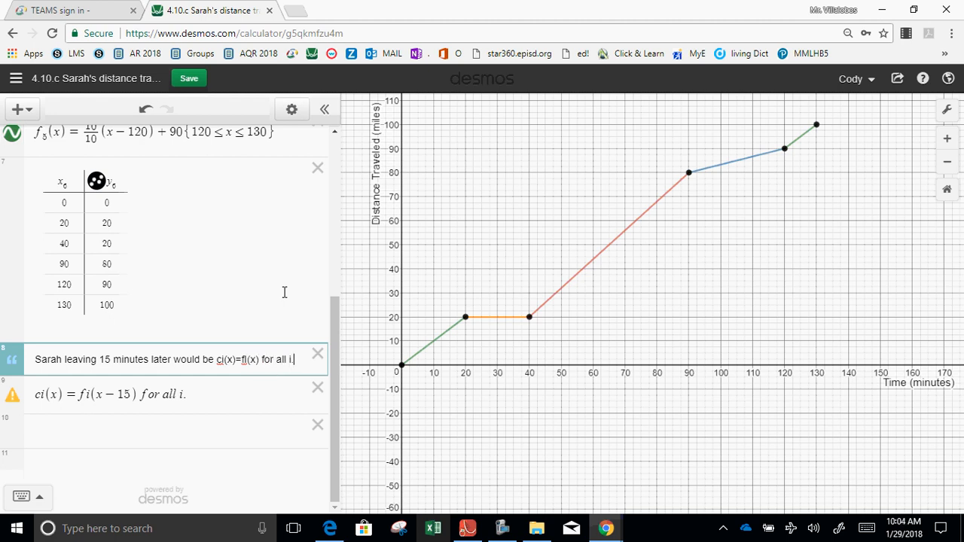
pyautogui.write('parts.')
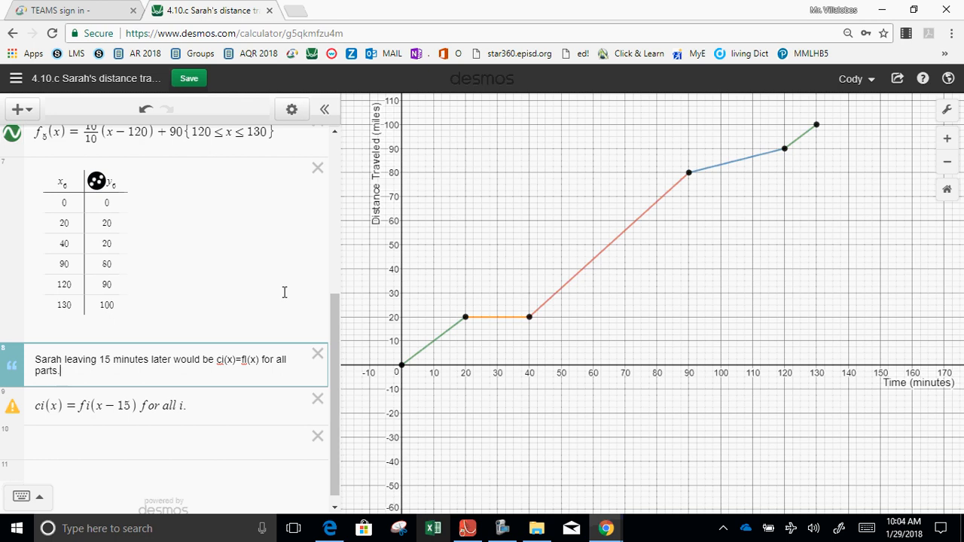
pyautogui.click(316, 400)
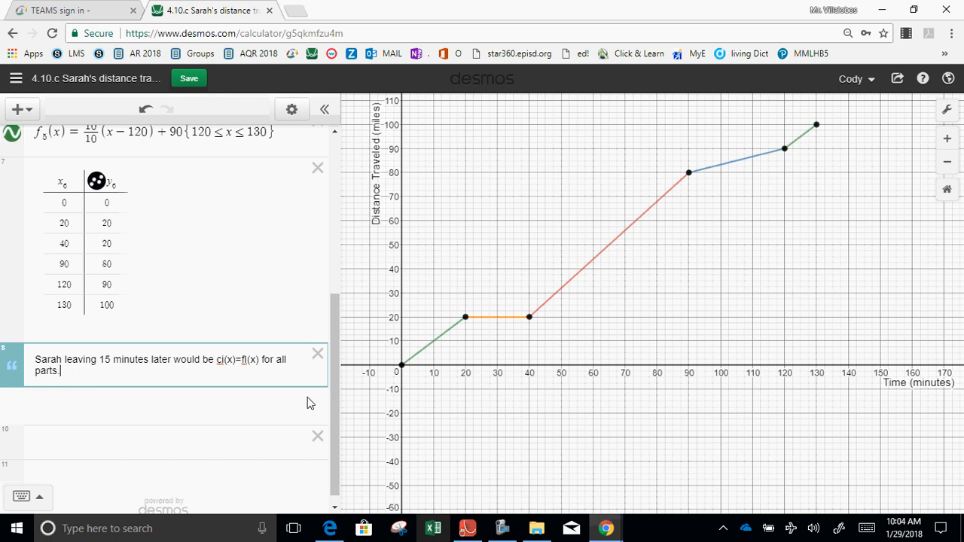
# Define c_1(x)=f_1(x-15) on a new expression line below the note about leaving 15 minutes later.
pyautogui.click(233, 421)
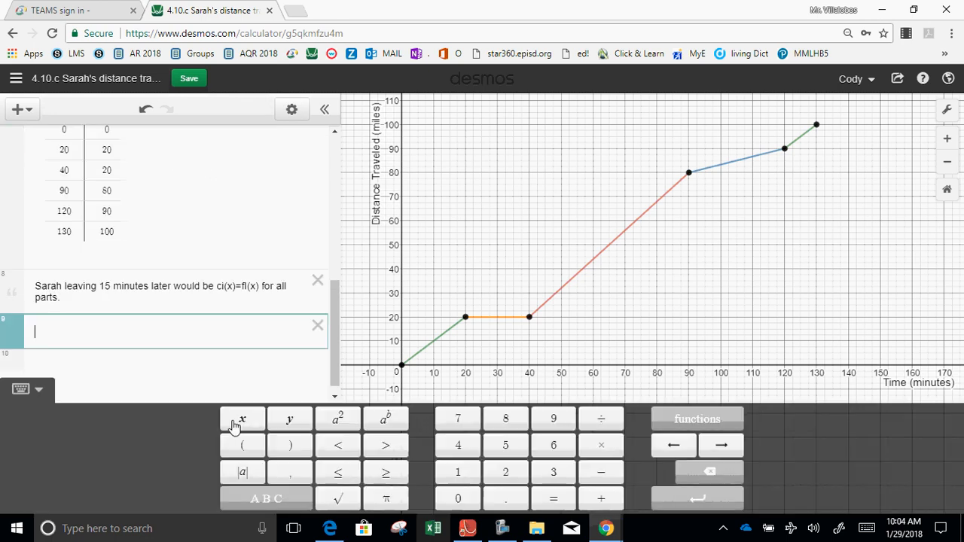
pyautogui.write('c1')
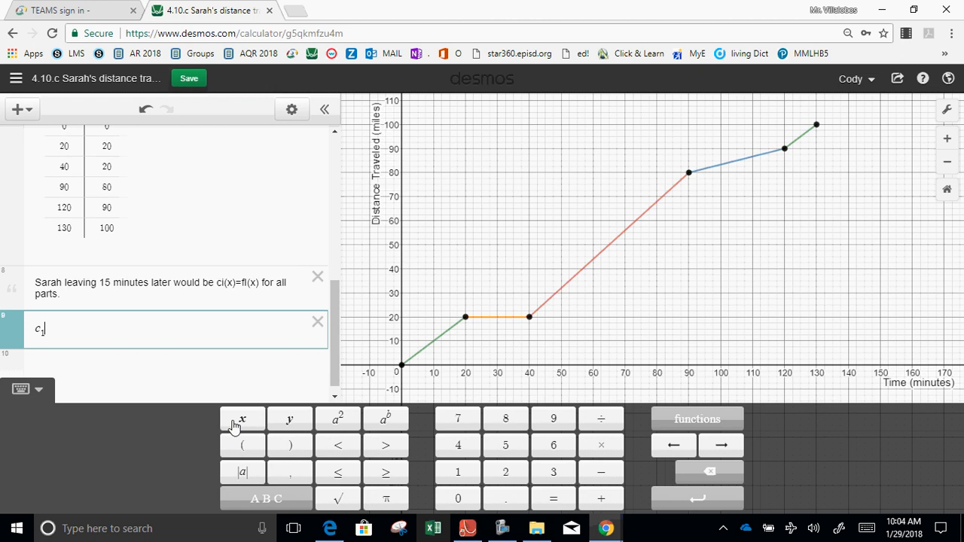
pyautogui.write('(x)=f1')
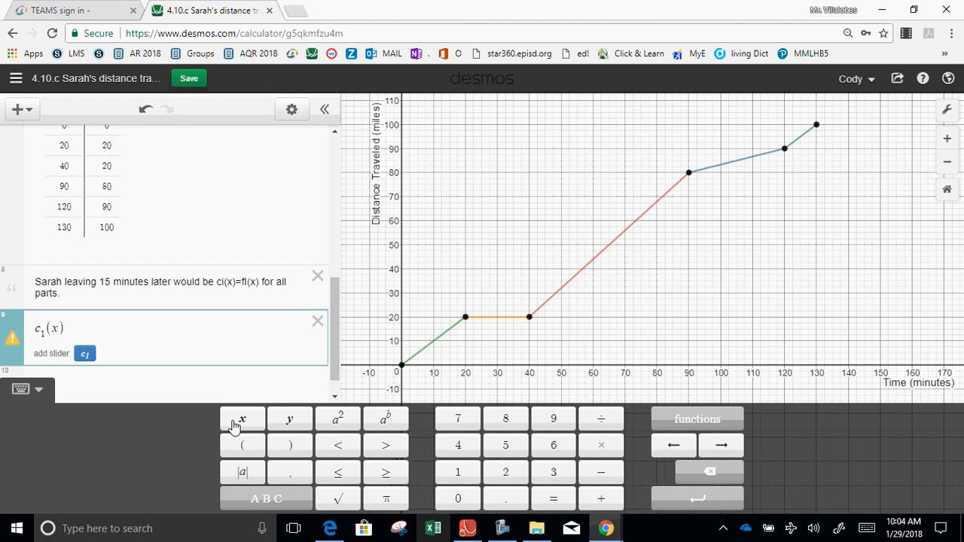
pyautogui.write('(x-')
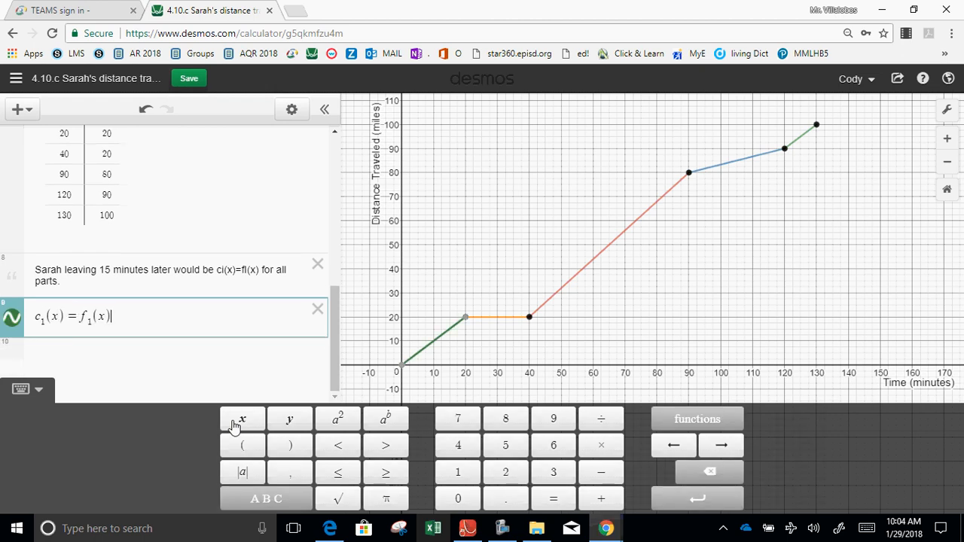
pyautogui.write('15)')
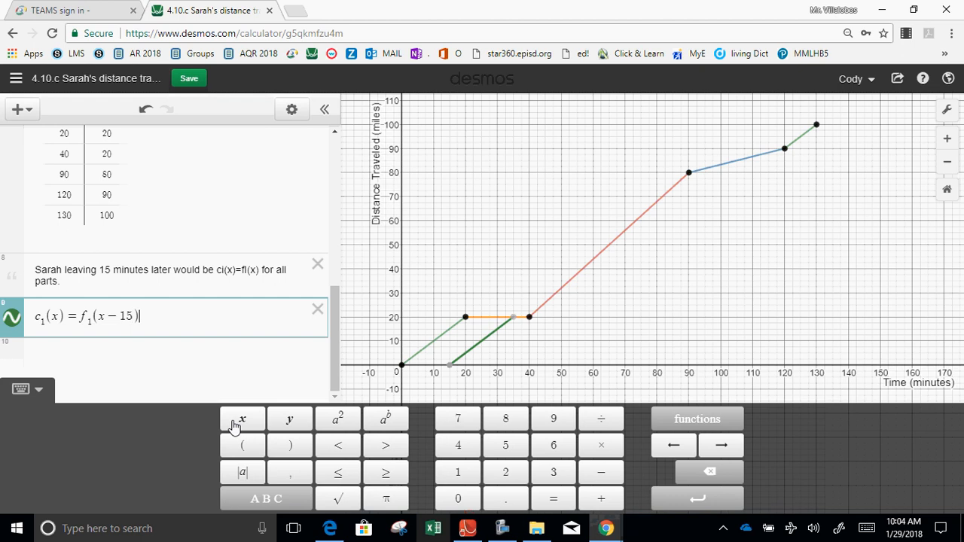
pyautogui.press('Return')
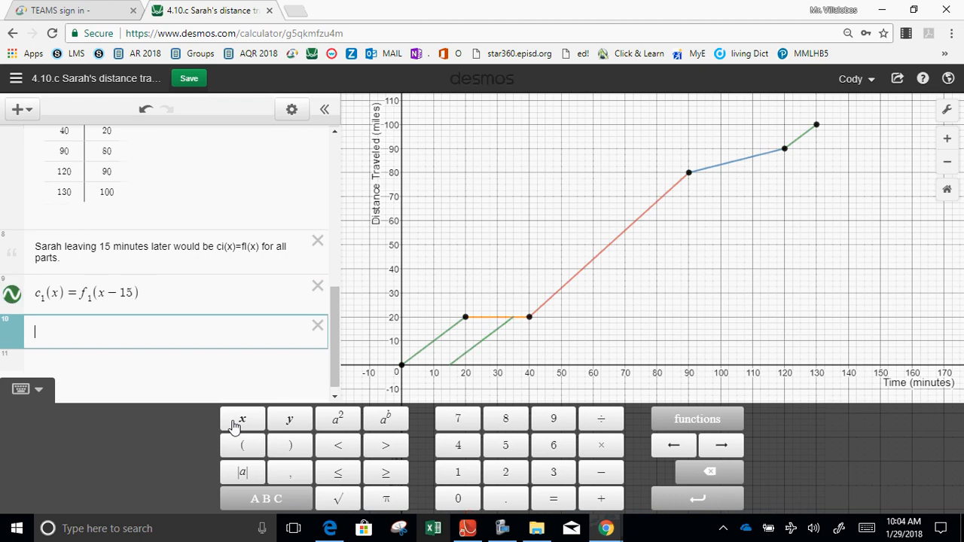
# Define c_2(x)=f_2(x-15) on the line below c_1(x).
pyautogui.write('c_2(')
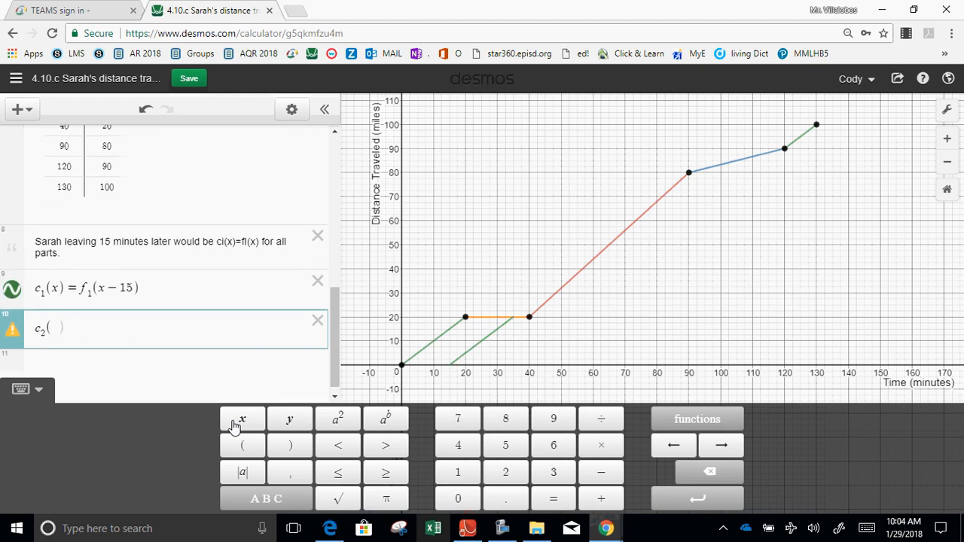
pyautogui.write('x)=f_29')
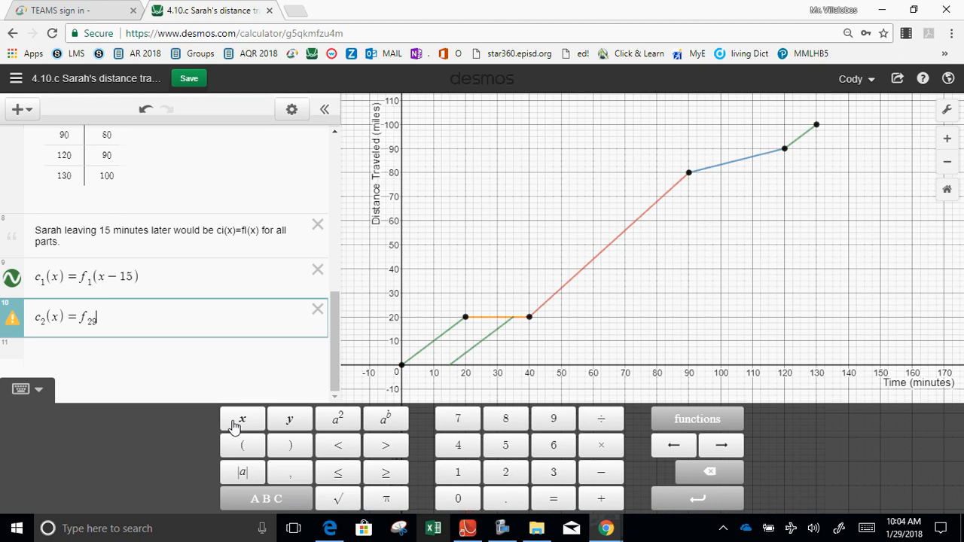
pyautogui.press('BackSpace')
pyautogui.write('(x-')
pyautogui.write('15)')
pyautogui.press('Return')
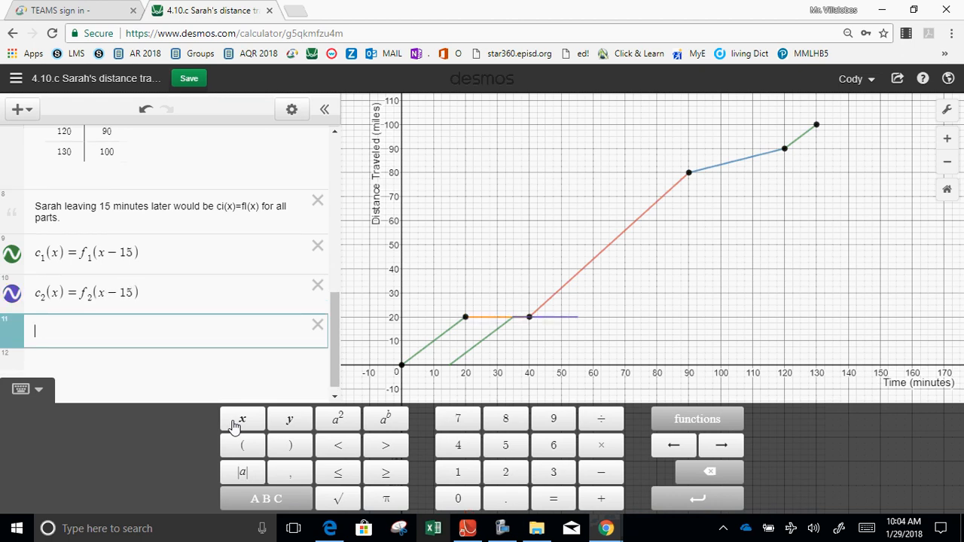
# Define c_3(x)=f_3(x-15) on the line below c_2(x).
pyautogui.write('c_3(x)')
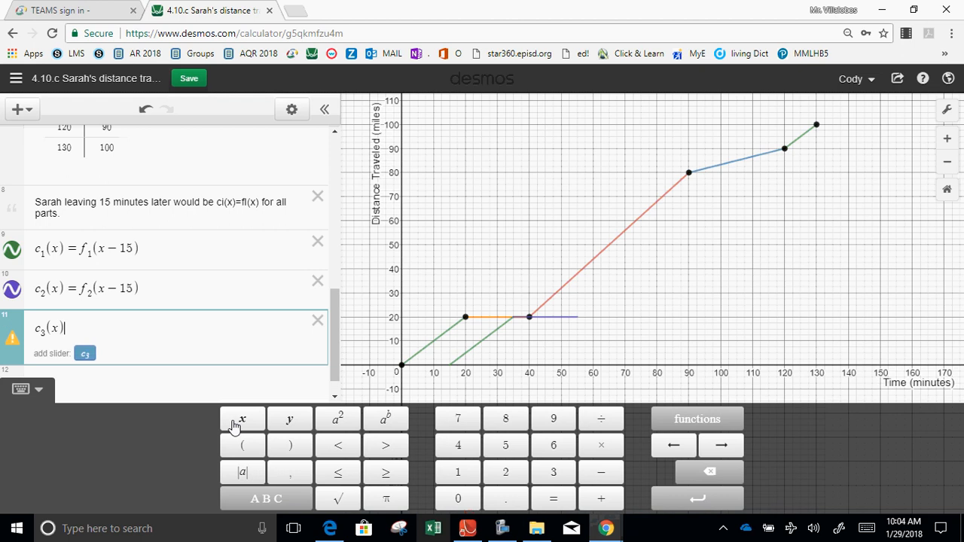
pyautogui.write('=f_3(x-15)')
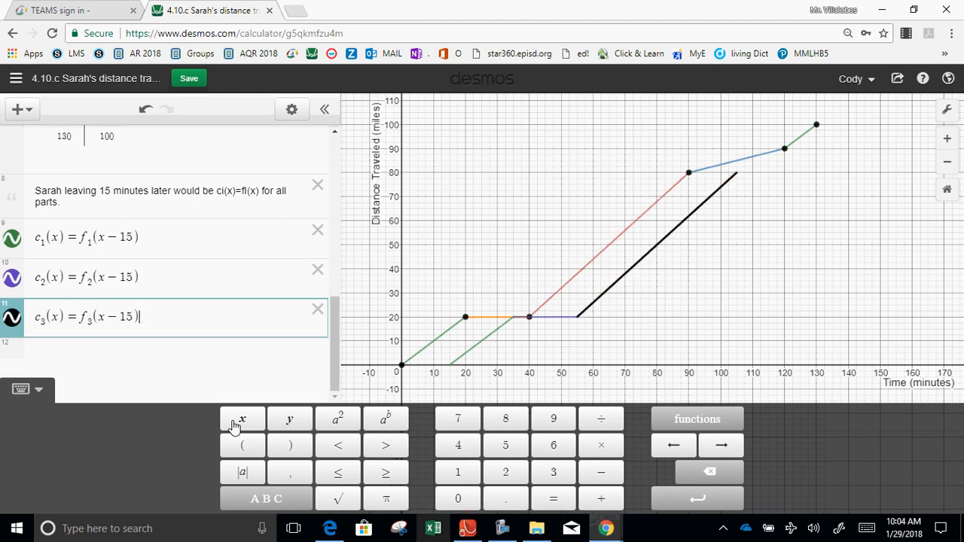
pyautogui.press('Return')
# Define c_4(x)=f_4(x-15) on the line below c_3(x).
pyautogui.write('c')
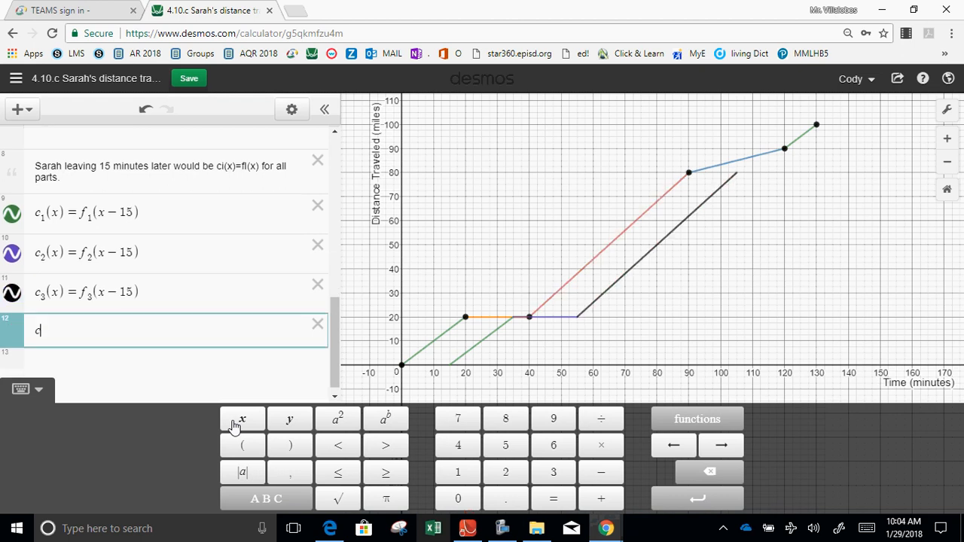
pyautogui.write('_49')
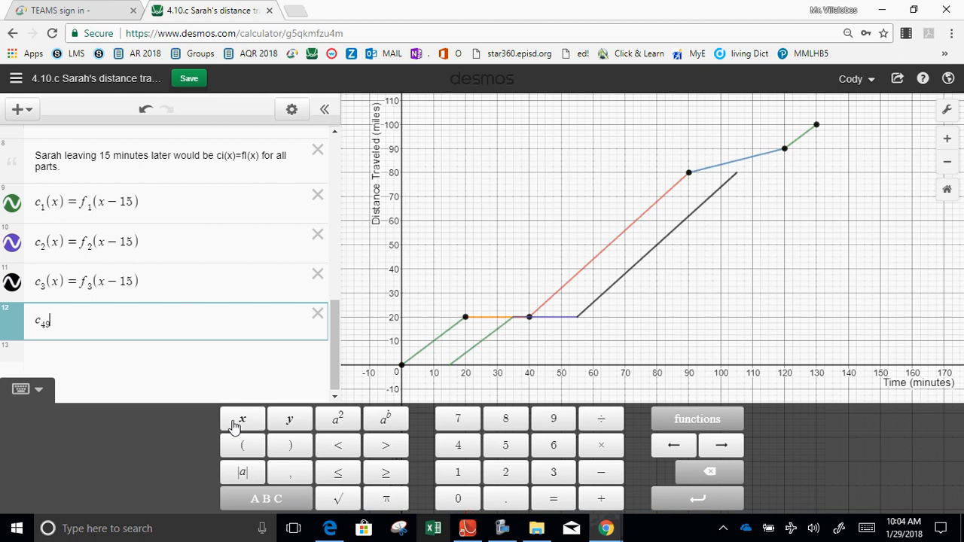
pyautogui.press('BackSpace')
pyautogui.press('Right')
pyautogui.write('(x)=')
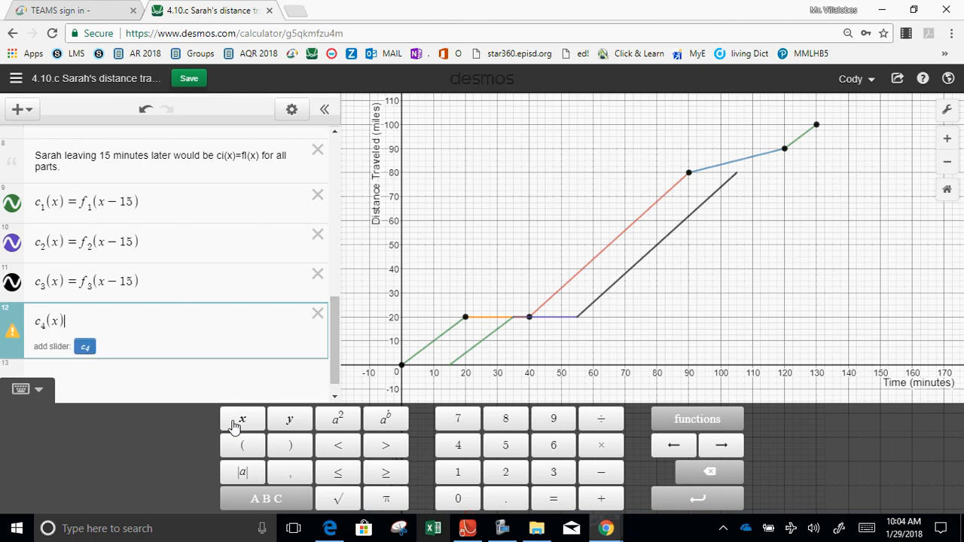
pyautogui.write('f_4(x')
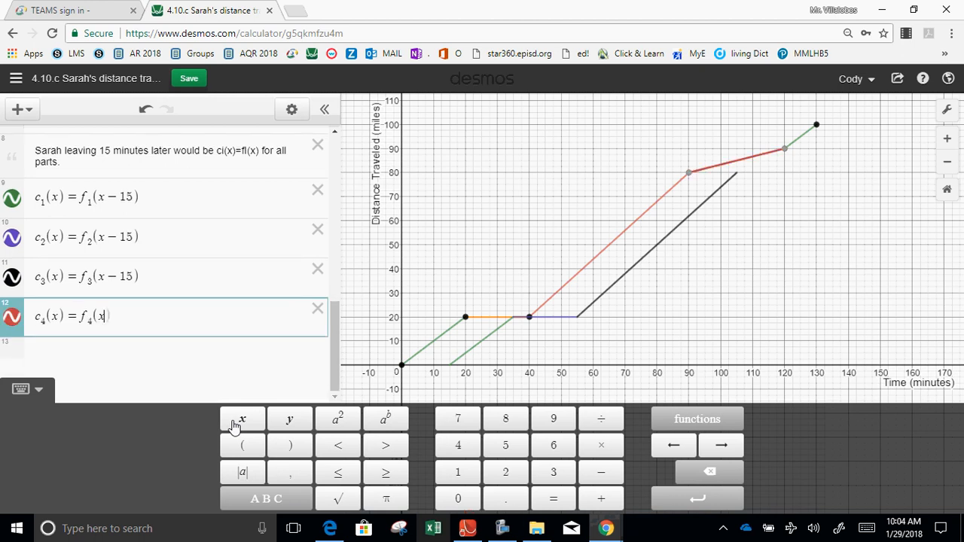
pyautogui.write('-15)')
pyautogui.press('Return')
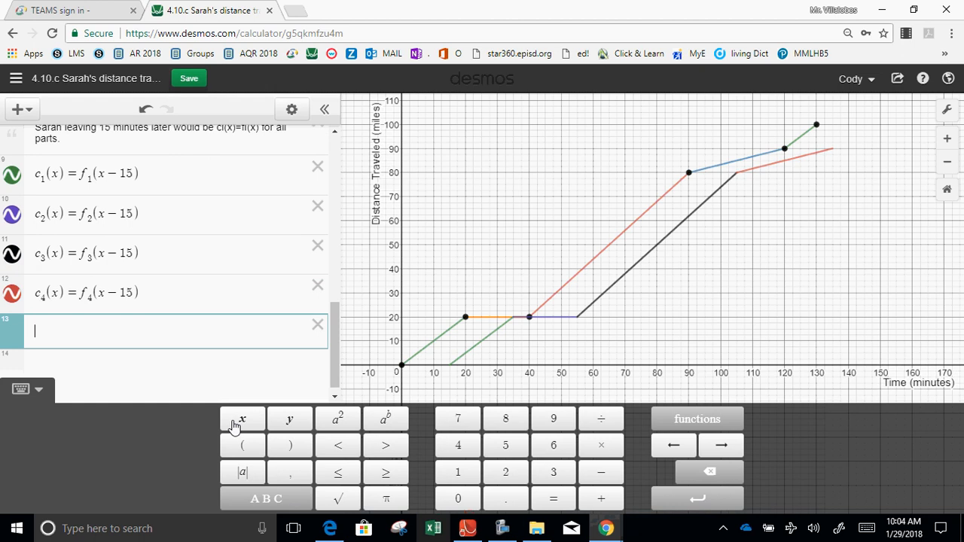
# Define c_5(x)=f_5(x-15) on the line below c_4(x).
pyautogui.write('c_5(')
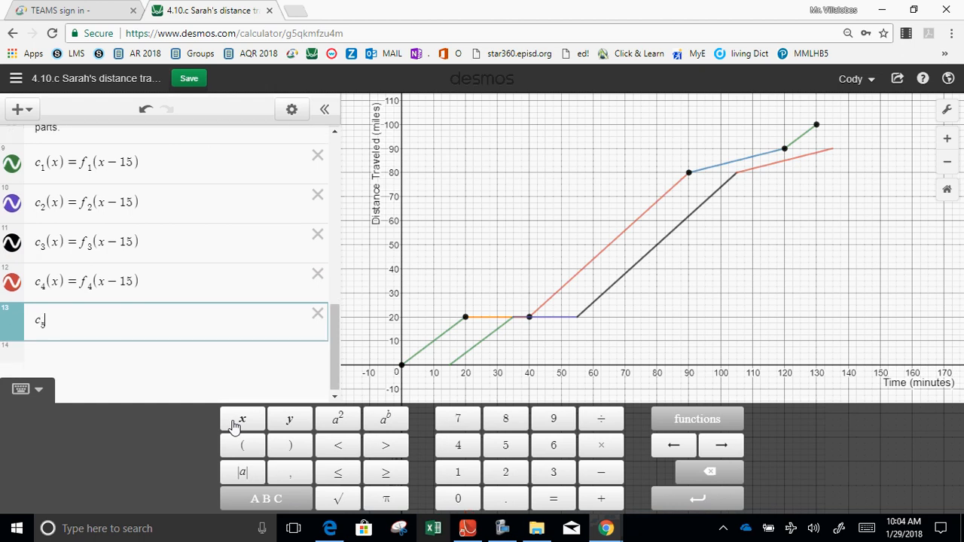
pyautogui.write('x)')
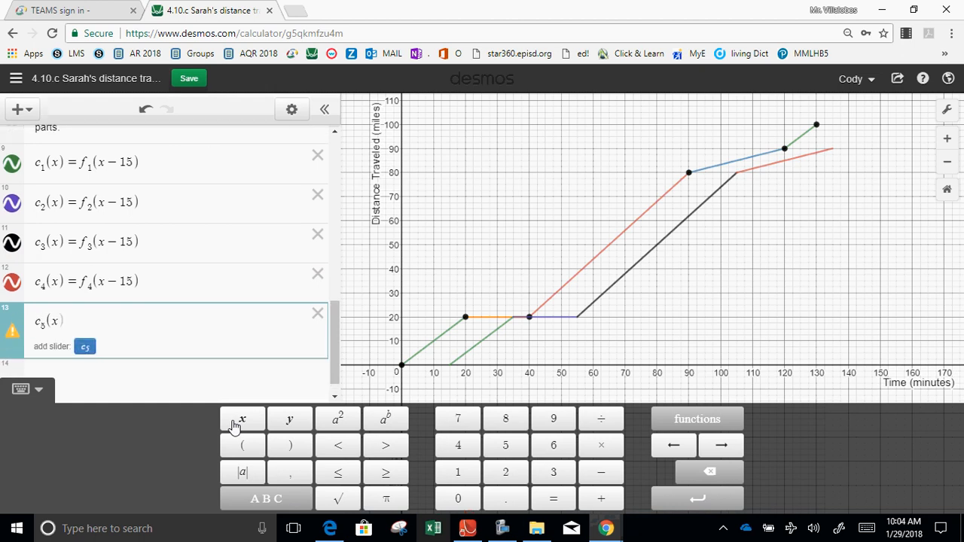
pyautogui.write('=f')
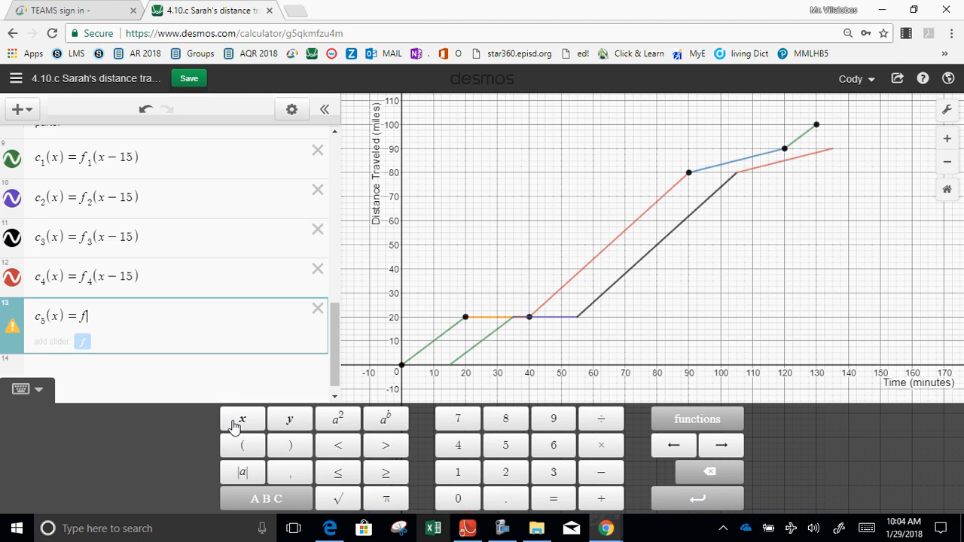
pyautogui.write('_5')
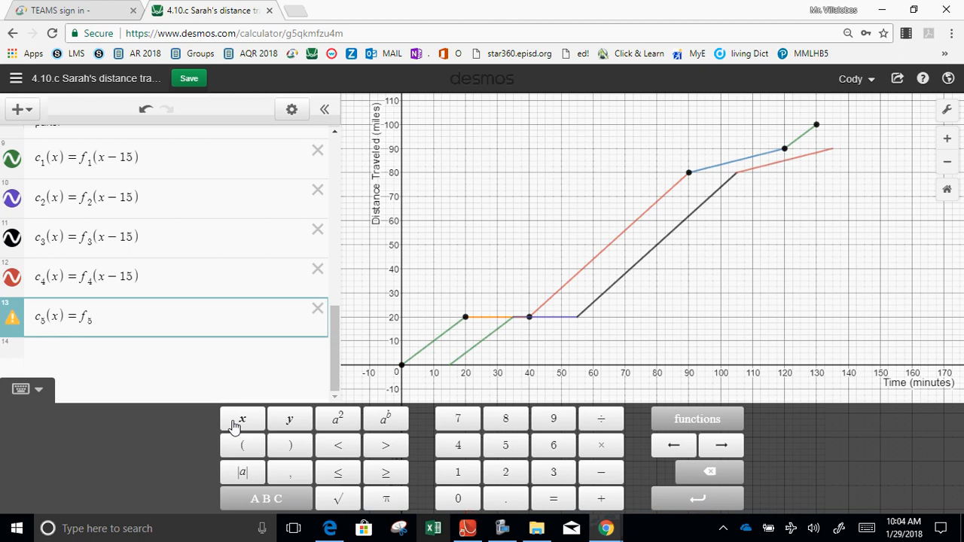
pyautogui.write('(x-1')
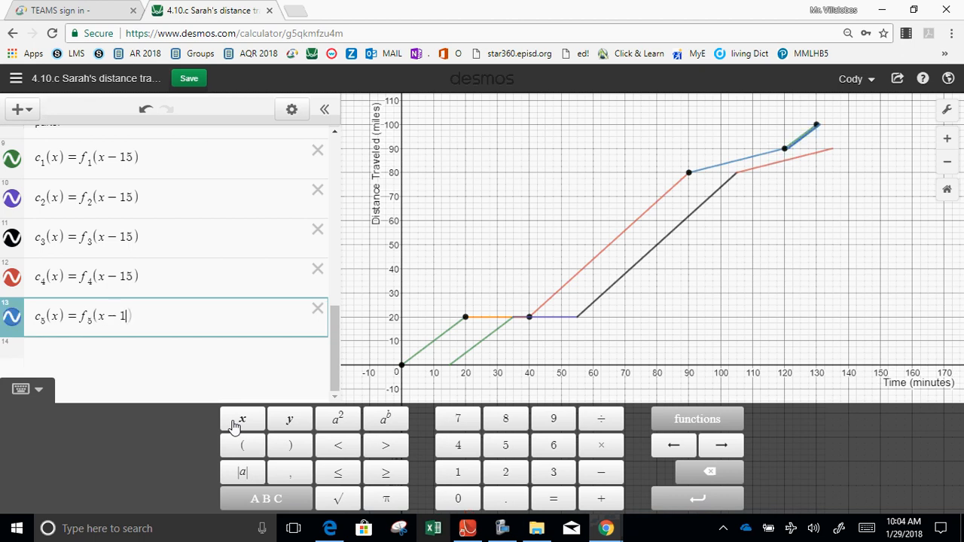
pyautogui.write('5)')
pyautogui.press('Return')
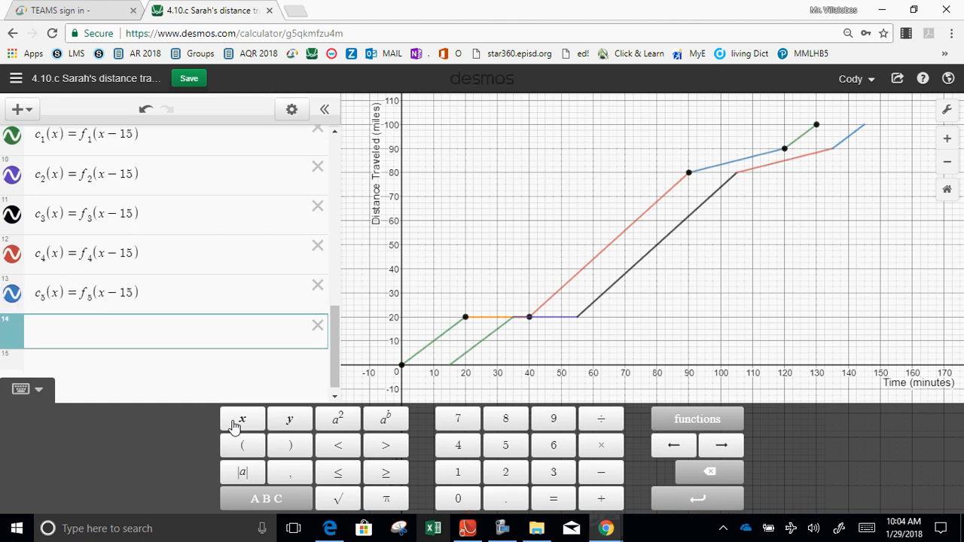
# Insert one blank note below c_5(x) and another above the note about leaving 15 minutes later.
pyautogui.write('"')
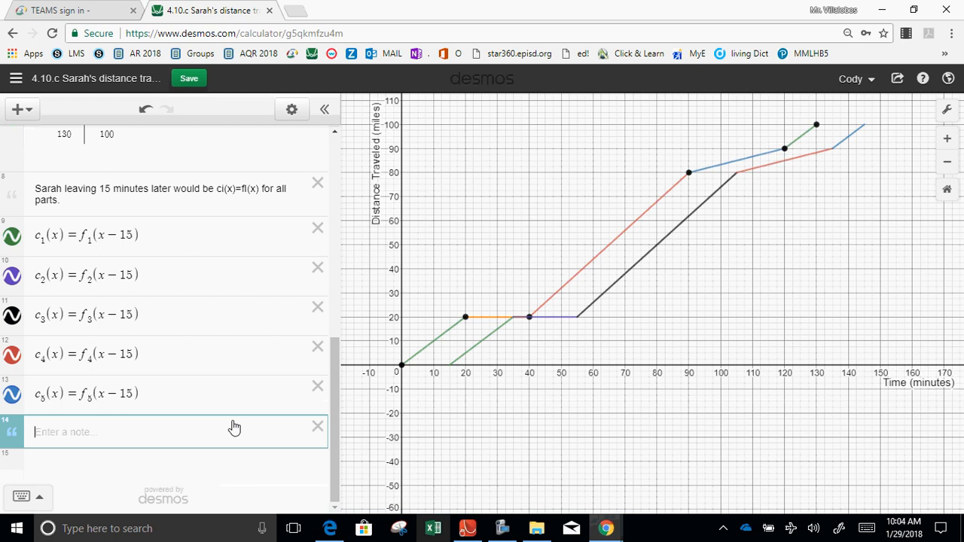
pyautogui.click(18, 109)
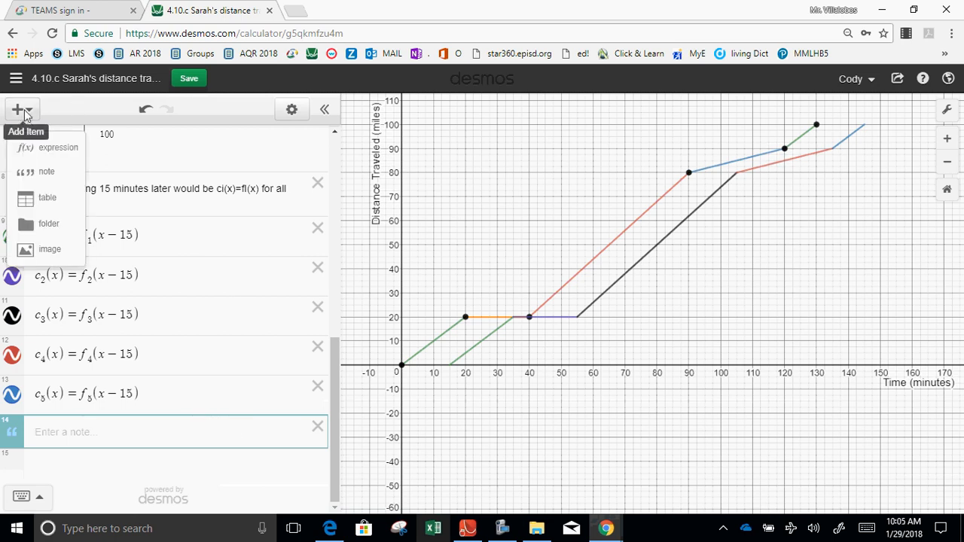
pyautogui.click(29, 171)
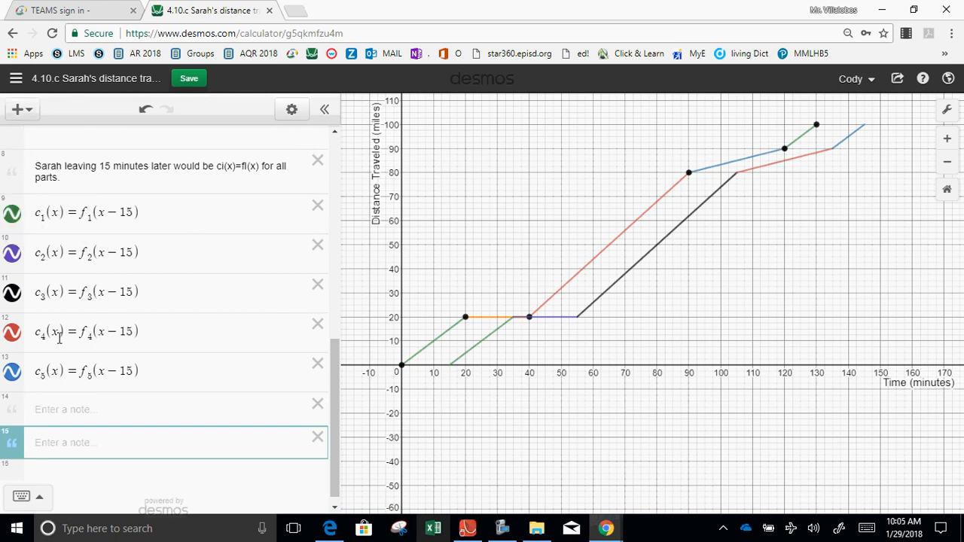
pyautogui.click(317, 404)
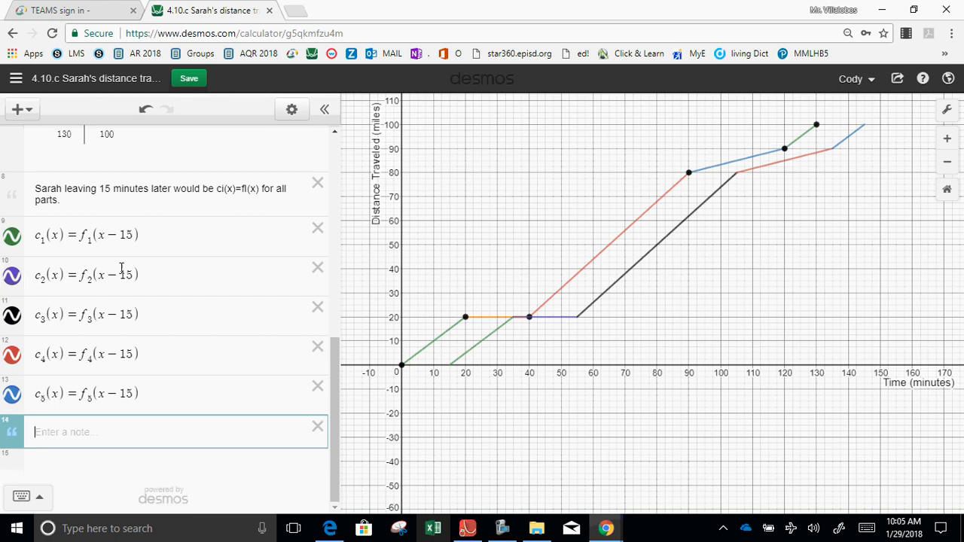
pyautogui.click(17, 109)
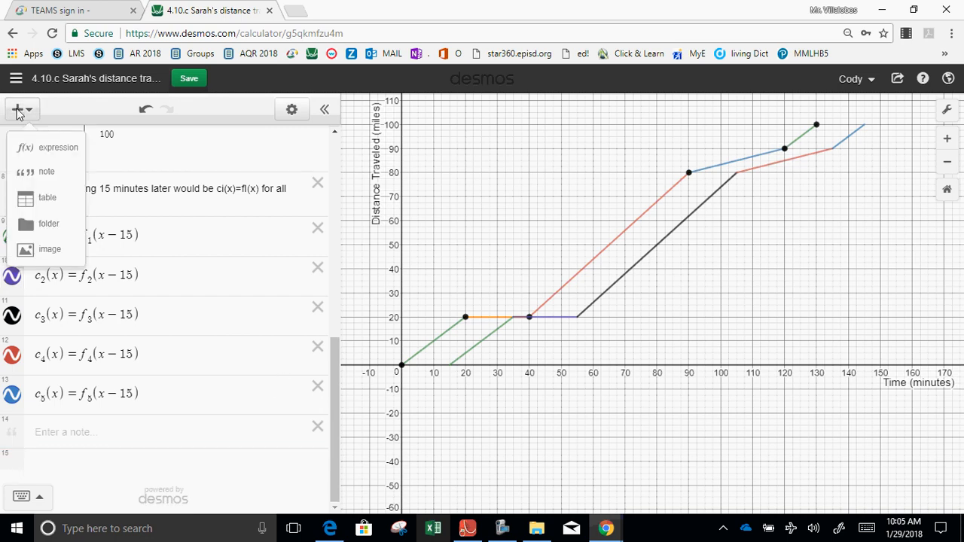
pyautogui.click(24, 172)
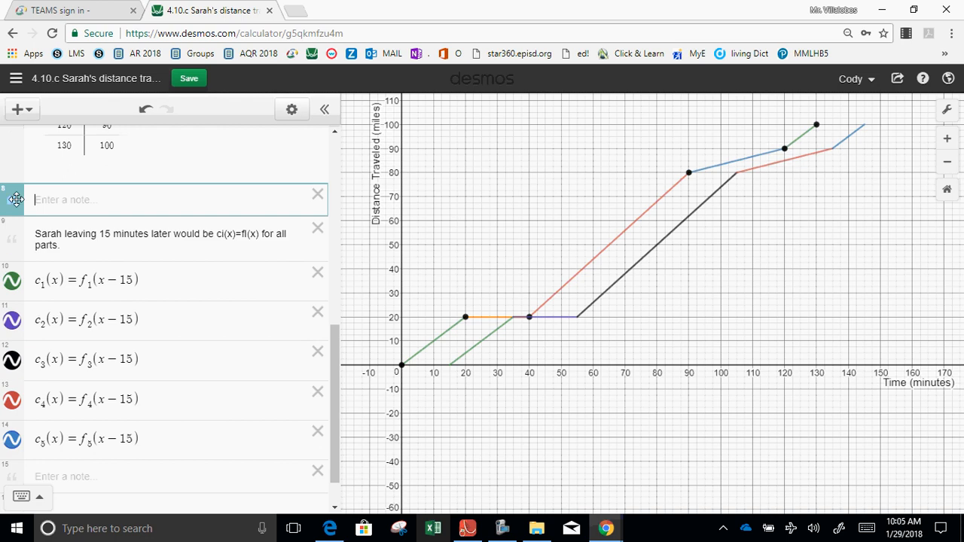
# Write "Part d: Sarah takes twice as long." in the blank note below c_5(x).
pyautogui.click(54, 476)
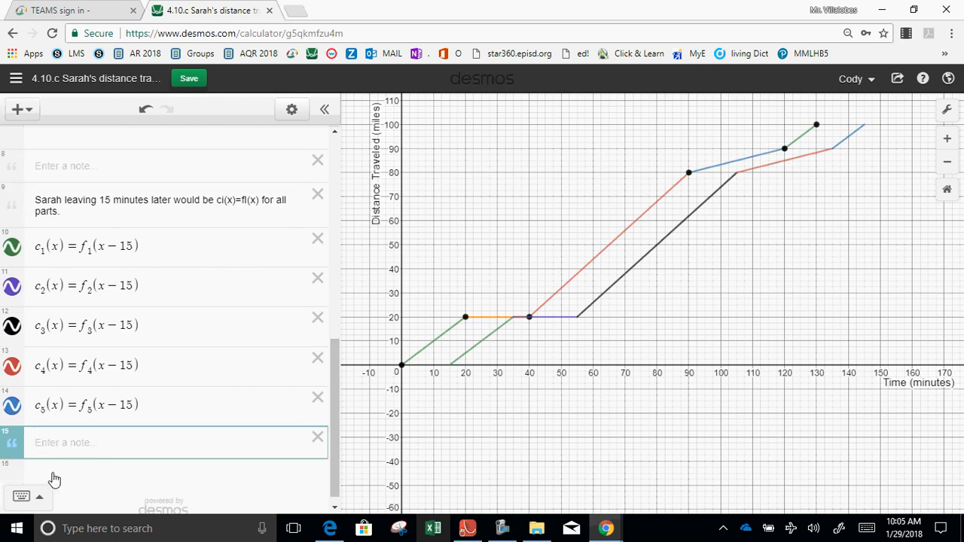
pyautogui.write('Take wt')
pyautogui.press('BackSpace')
pyautogui.press('BackSpace')
pyautogui.write('Prat')
pyautogui.write('ar')
pyautogui.write('t d')
pyautogui.write(': Sarah')
pyautogui.write(' takes')
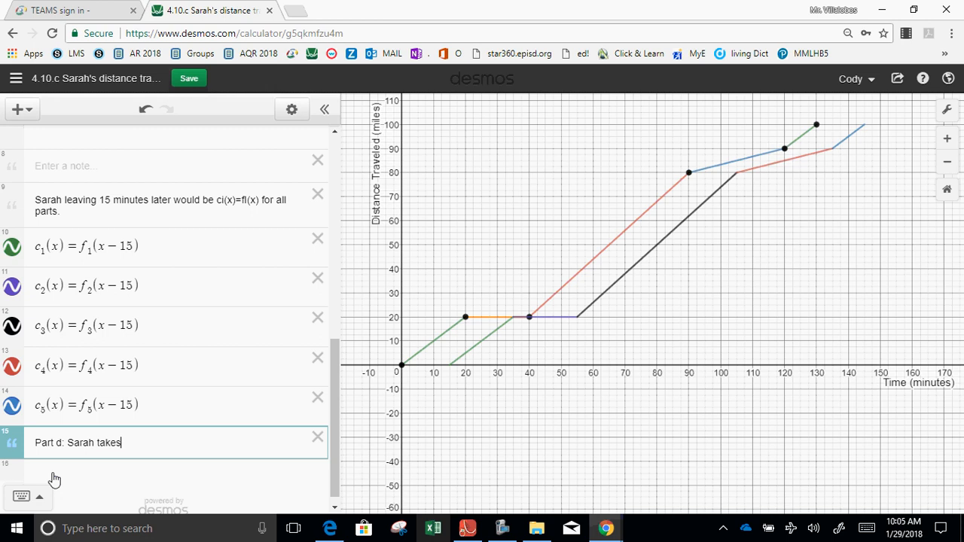
pyautogui.write(' twice as lon')
pyautogui.write('g. Sof')
pyautogui.write('the')
pyautogui.write('The')
pyautogui.write('refor ')
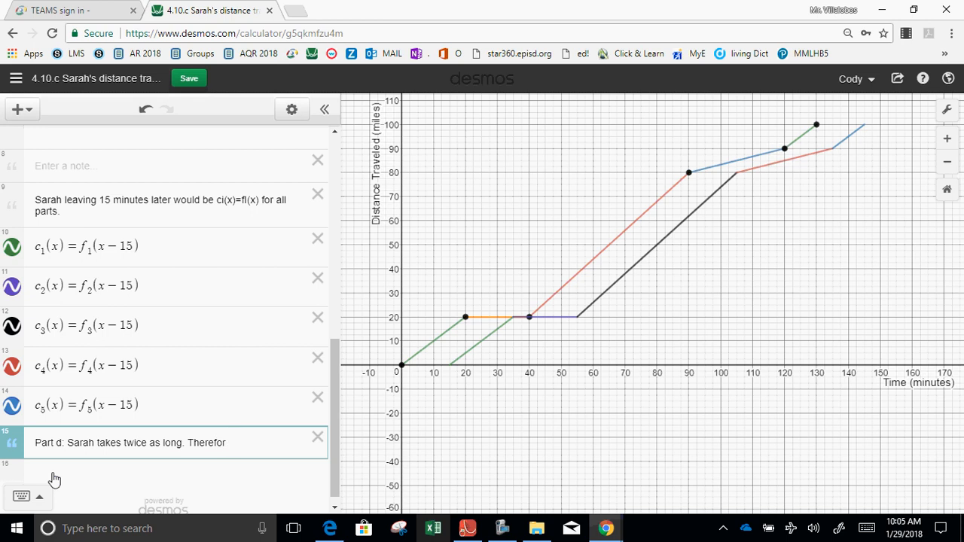
pyautogui.write('d(x)=2')
pyautogui.write('*f9x')
pyautogui.write('(x) for')
pyautogui.write(' all parts.')
# Complete the part d note with "Therefor d(x)=2f(x) for all parts." and open a new expression line below it.
pyautogui.press('Return')
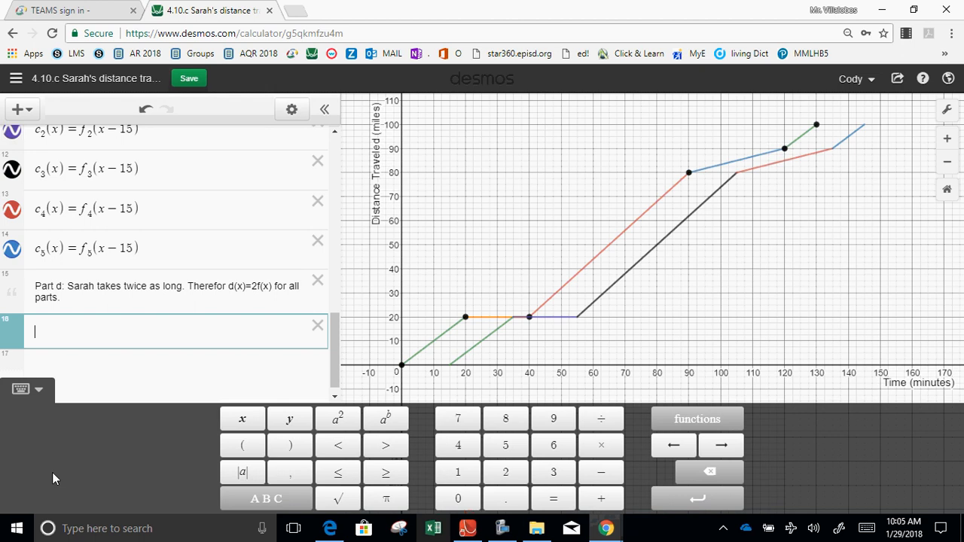
# Define d_1(x)=2·f_1(x) on the expression line below the part d note.
pyautogui.write('d_1')
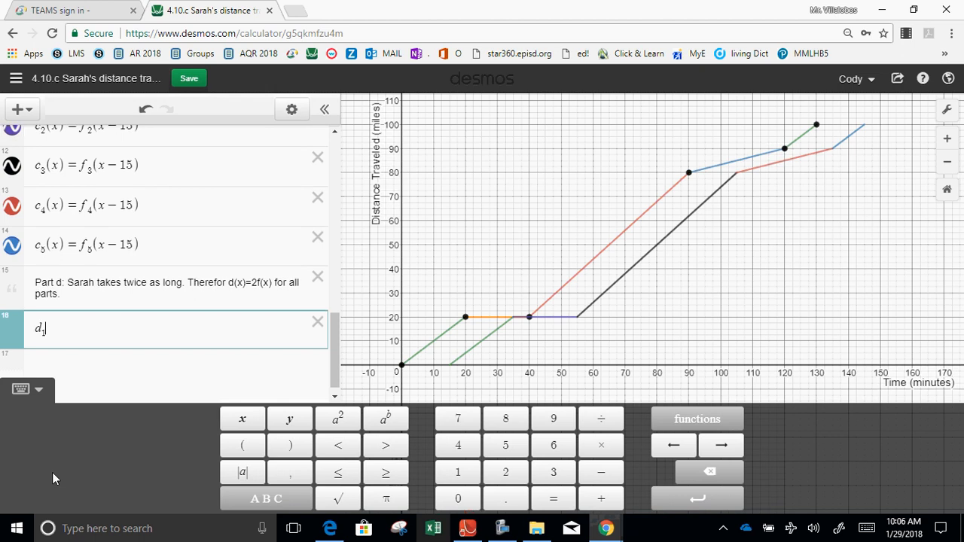
pyautogui.write('(x)')
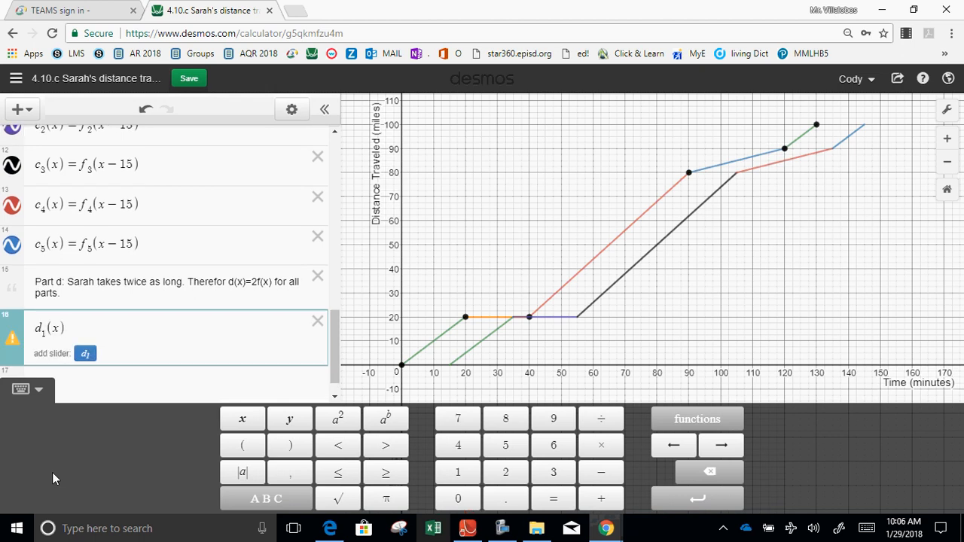
pyautogui.write('=')
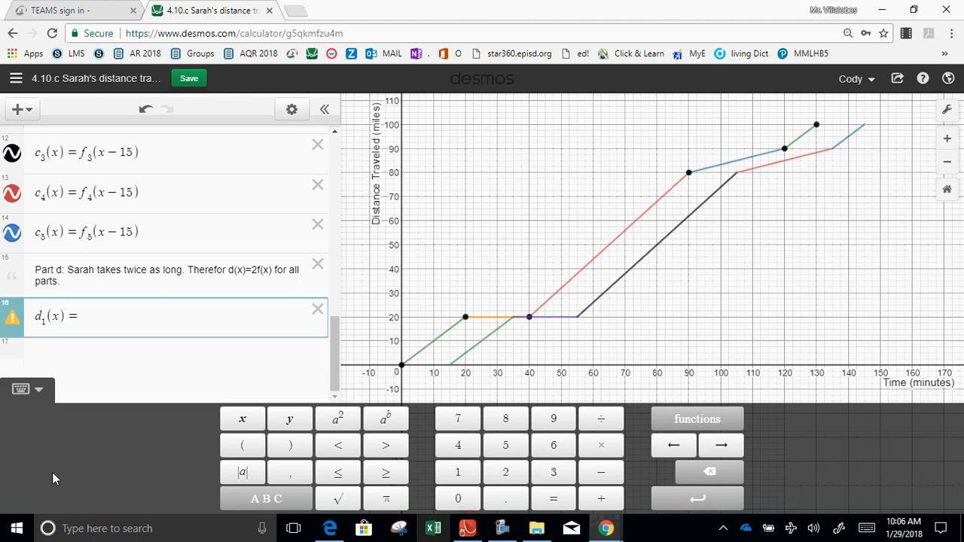
pyautogui.write('2')
pyautogui.press('BackSpace')
pyautogui.write('2(')
pyautogui.press('BackSpace')
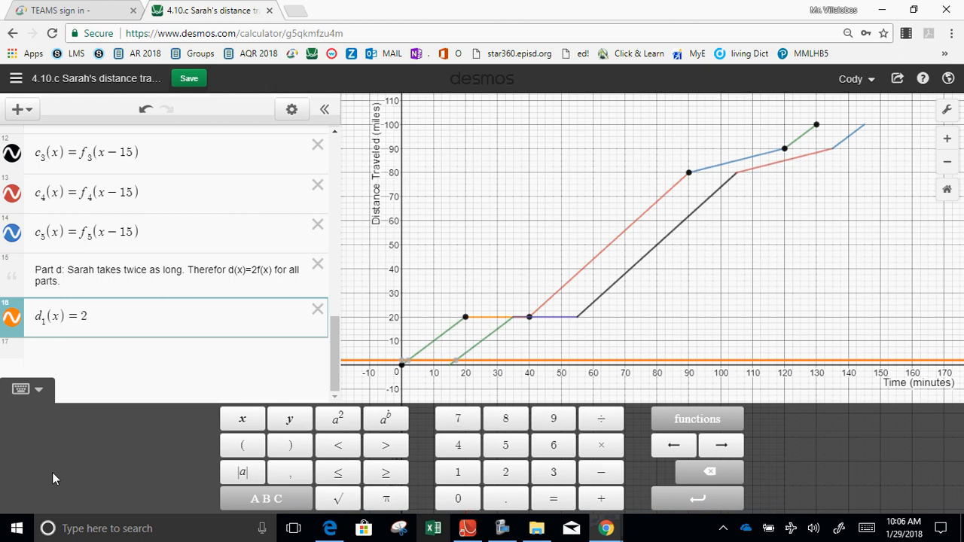
pyautogui.write('*')
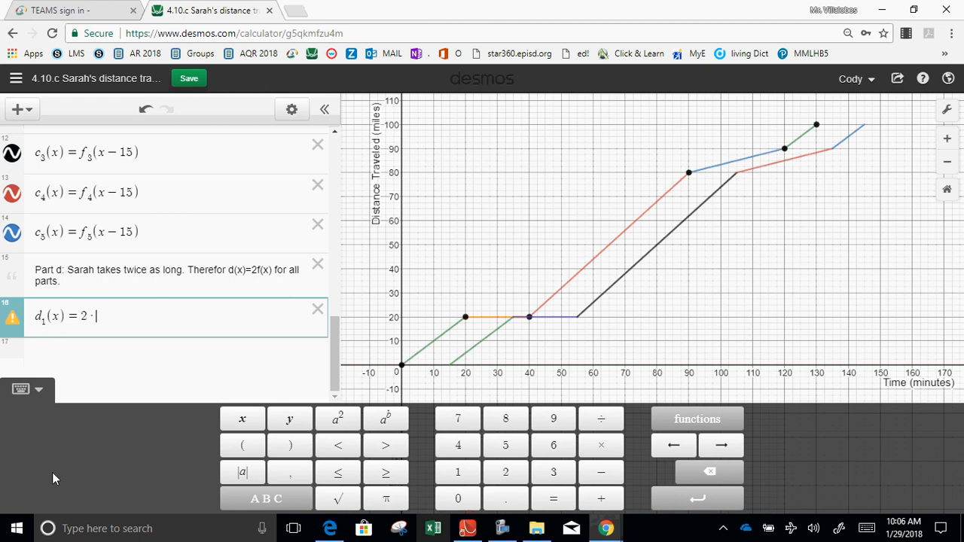
pyautogui.write('f')
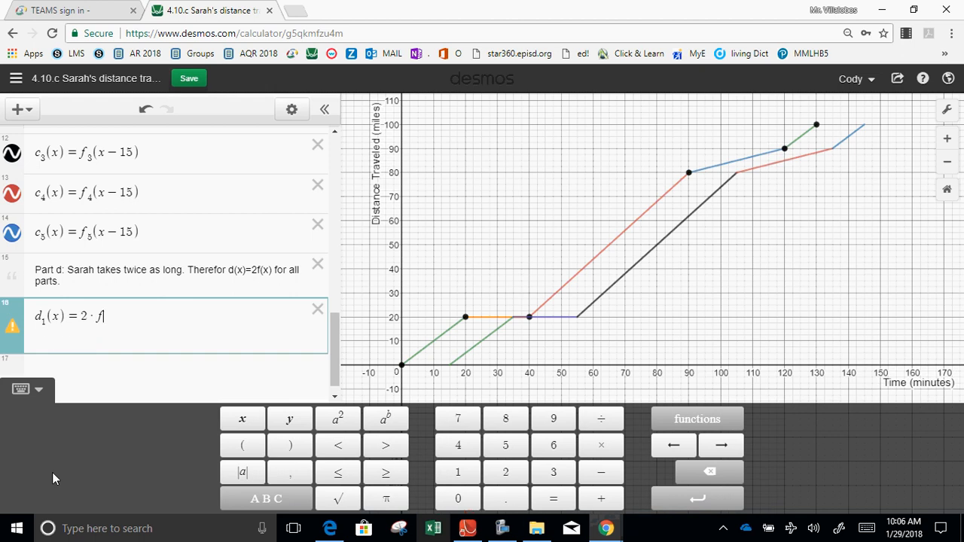
pyautogui.write('1(x)')
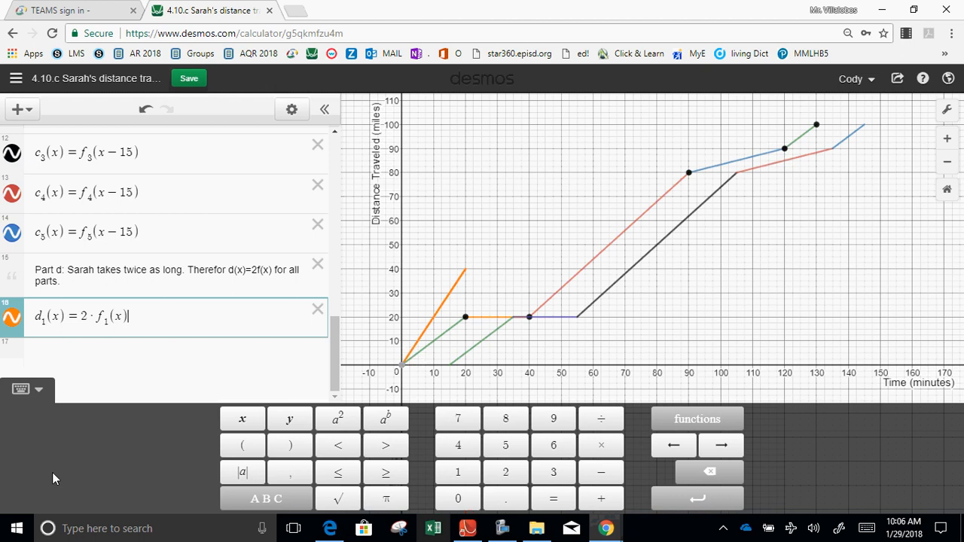
# Change the graph color of d_1(x) to green.
pyautogui.click(12, 320)
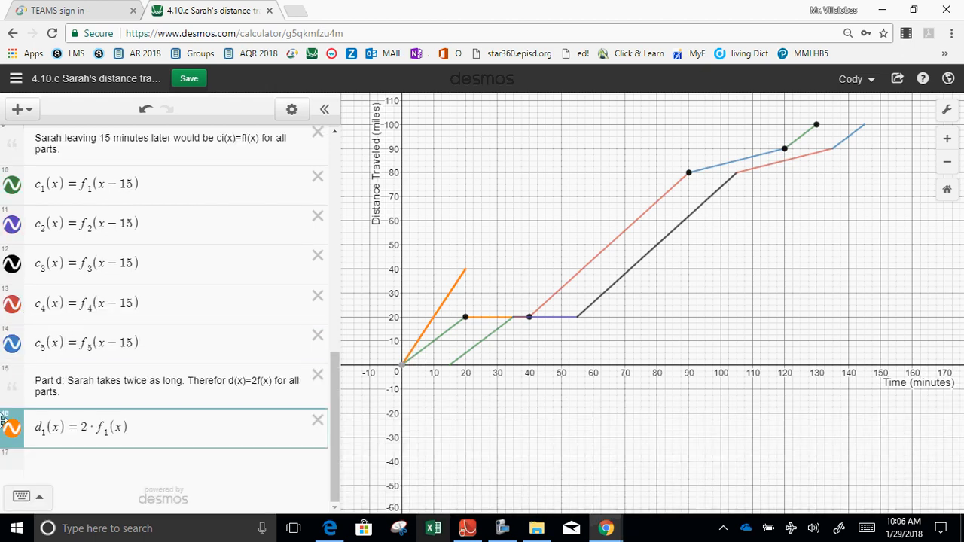
pyautogui.click(14, 435)
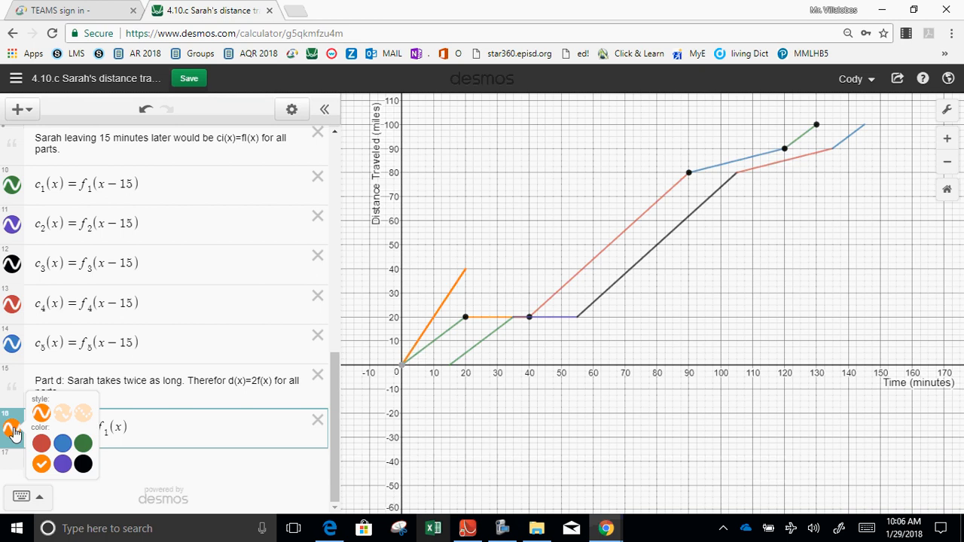
pyautogui.click(83, 443)
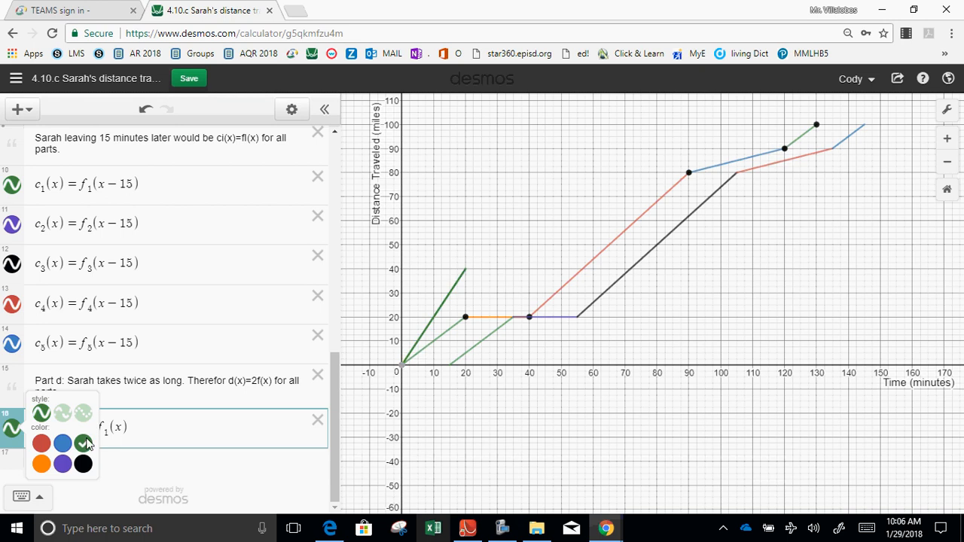
pyautogui.click(13, 433)
pyautogui.click(149, 423)
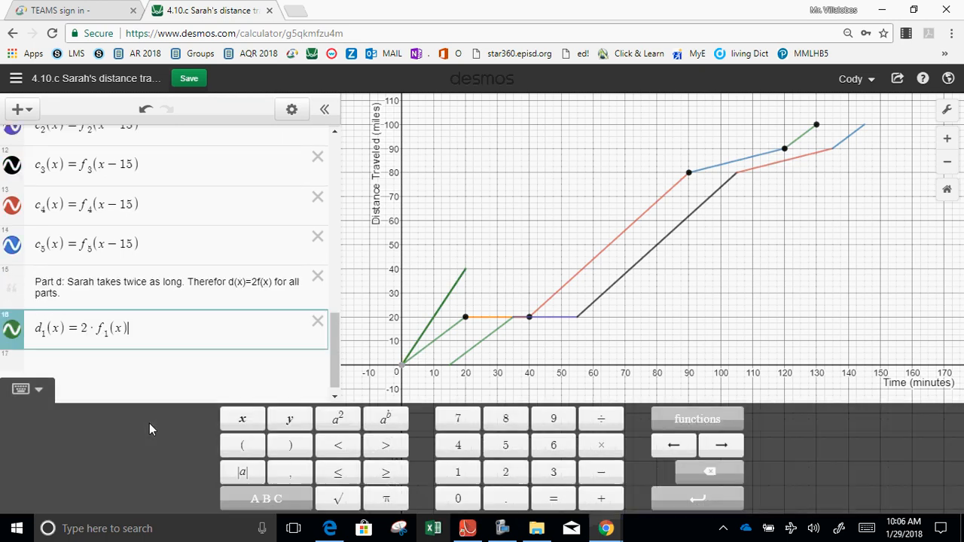
# Define d_2(x)=2·f_2(x) on the line below d_1(x) and open a new expression line.
pyautogui.click(104, 375)
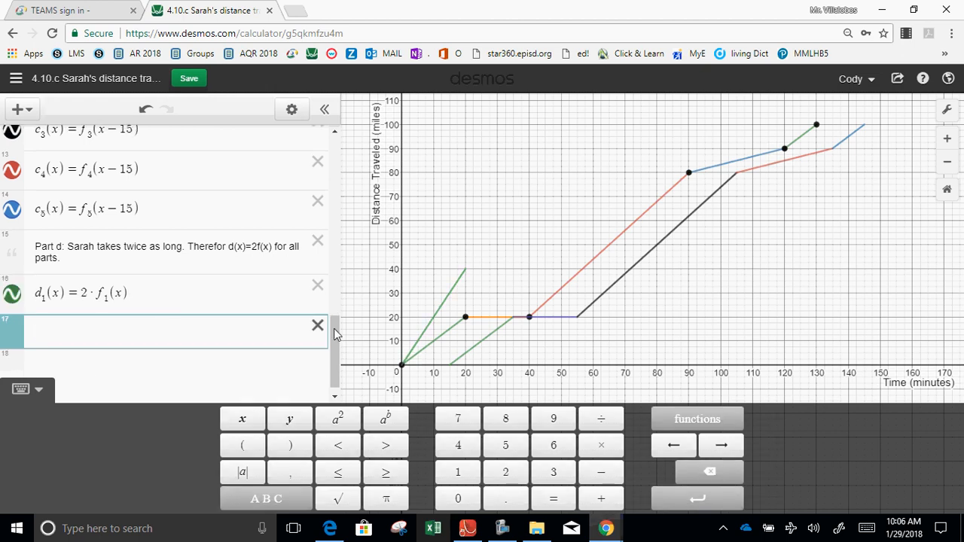
pyautogui.moveTo(334, 332); pyautogui.dragTo(335, 325)
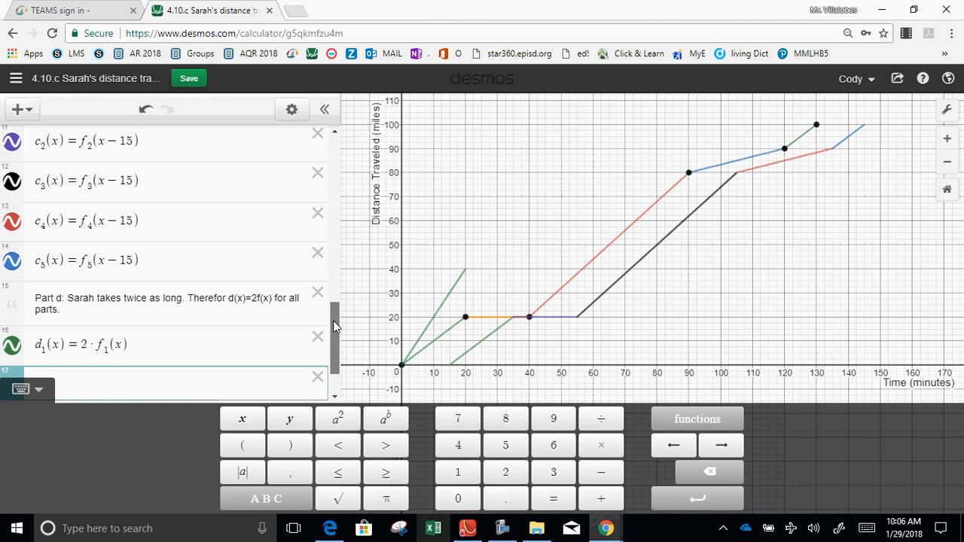
pyautogui.moveTo(335, 325); pyautogui.dragTo(329, 338)
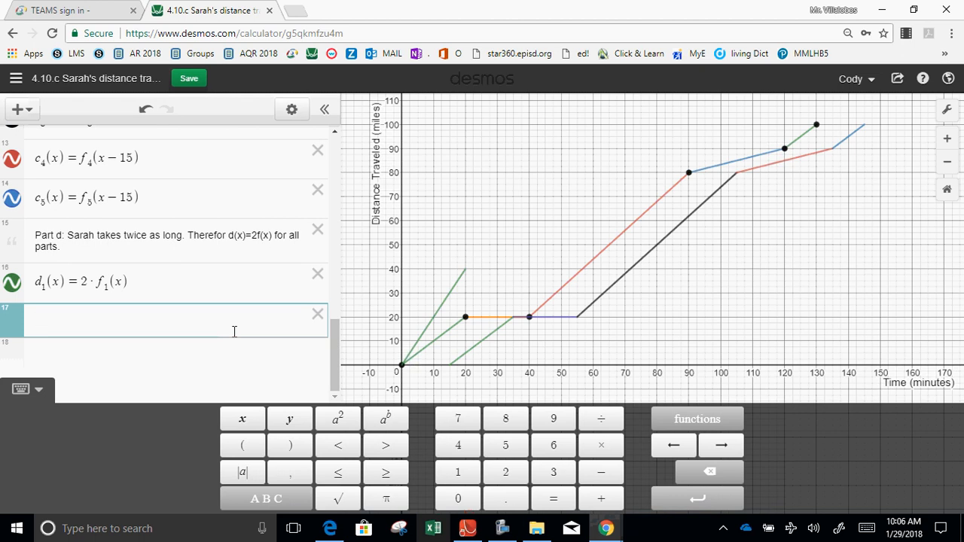
pyautogui.write('d2')
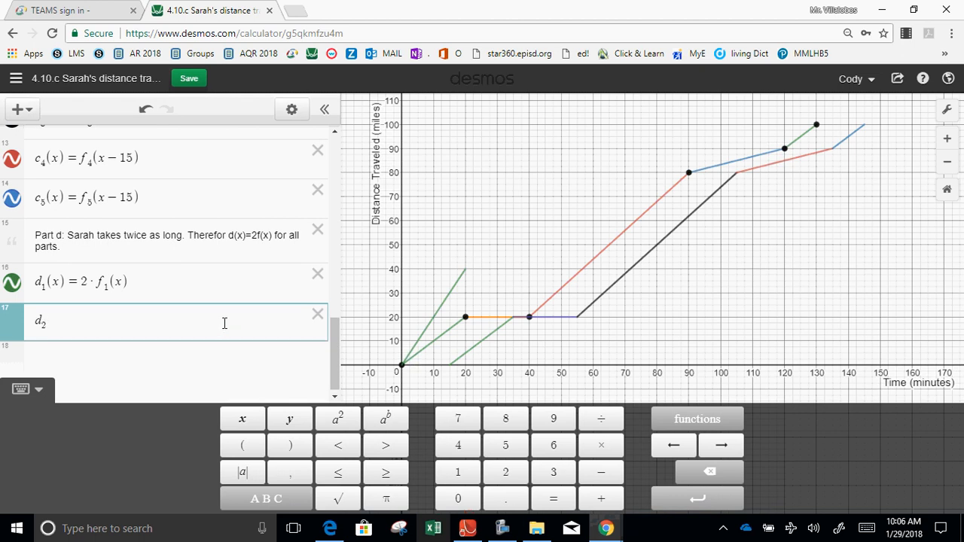
pyautogui.write('(x')
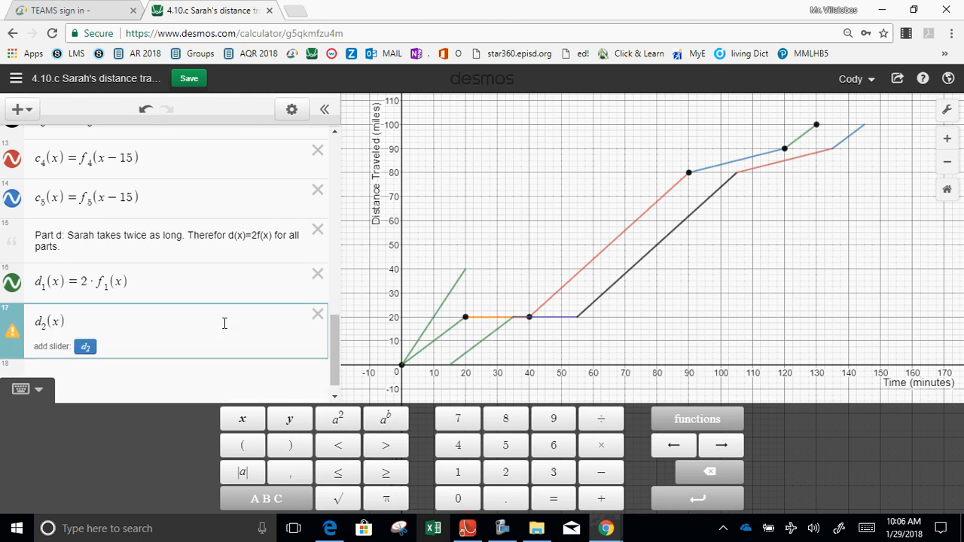
pyautogui.write('=')
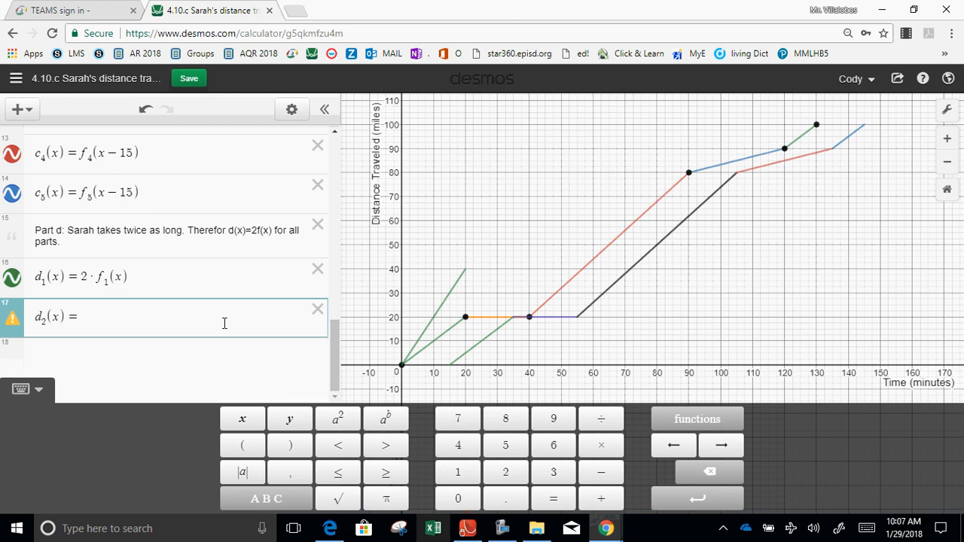
pyautogui.write('2')
pyautogui.write('*')
pyautogui.write('f2(x')
pyautogui.write(')')
pyautogui.press('Return')
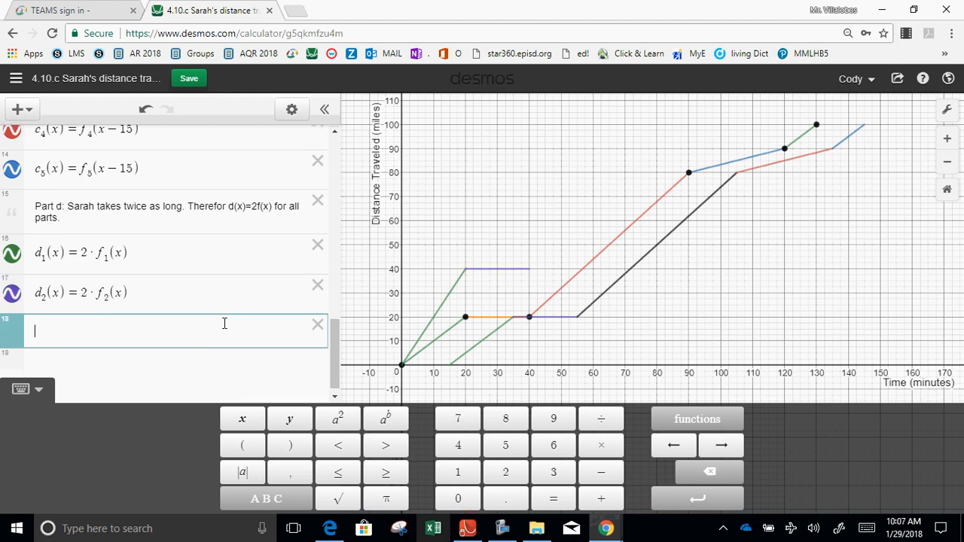
# Define d_3(x)=2·f_3(x) on the line below d_2(x) and open a new expression line.
pyautogui.write('d3')
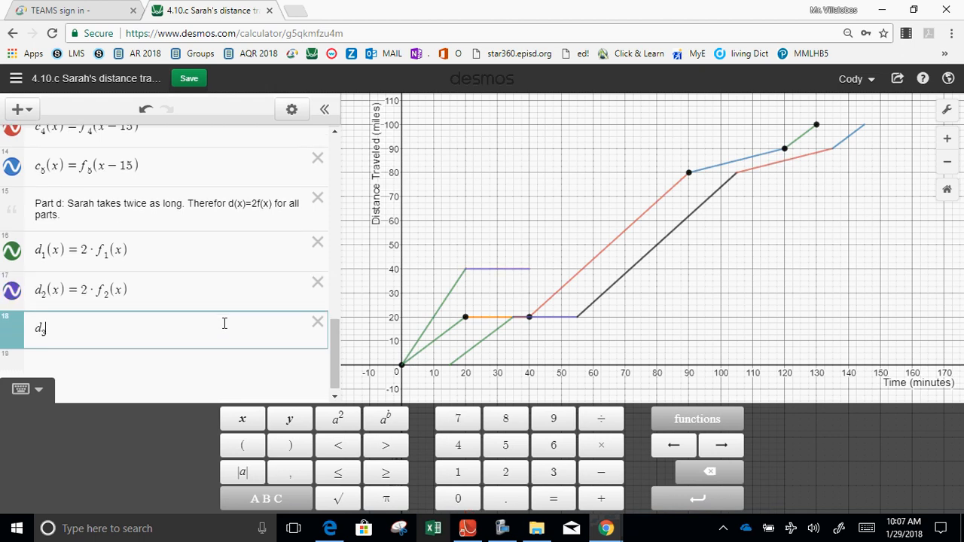
pyautogui.write('(x)=')
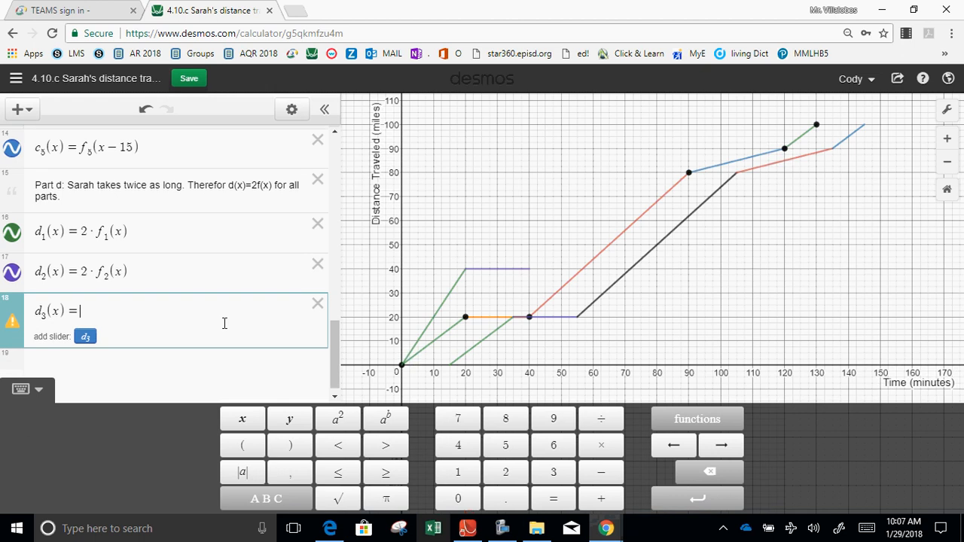
pyautogui.write('2')
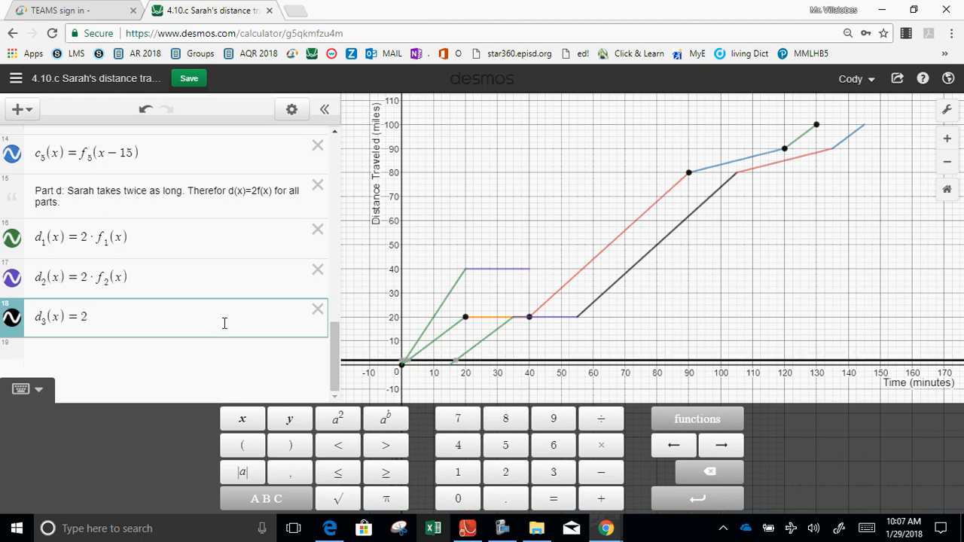
pyautogui.write('*f3')
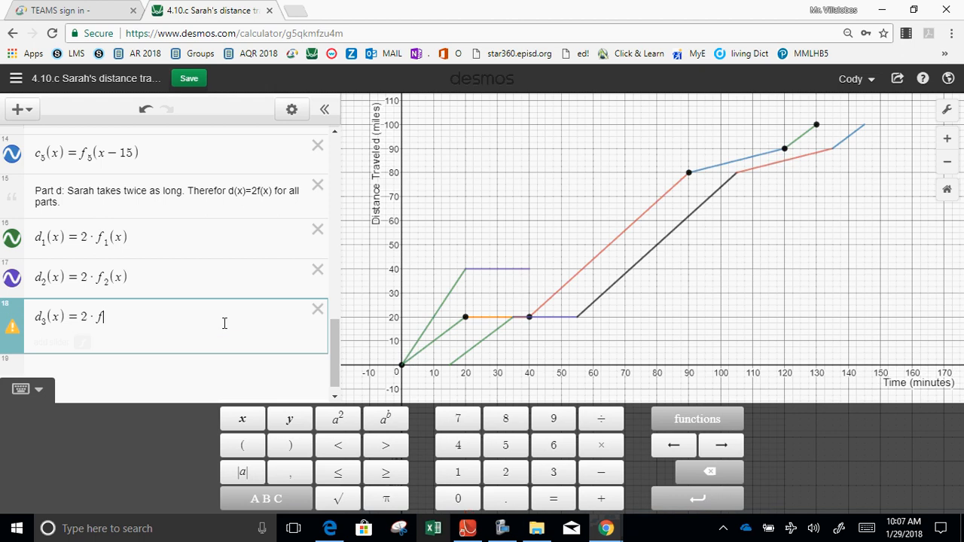
pyautogui.write('(x)')
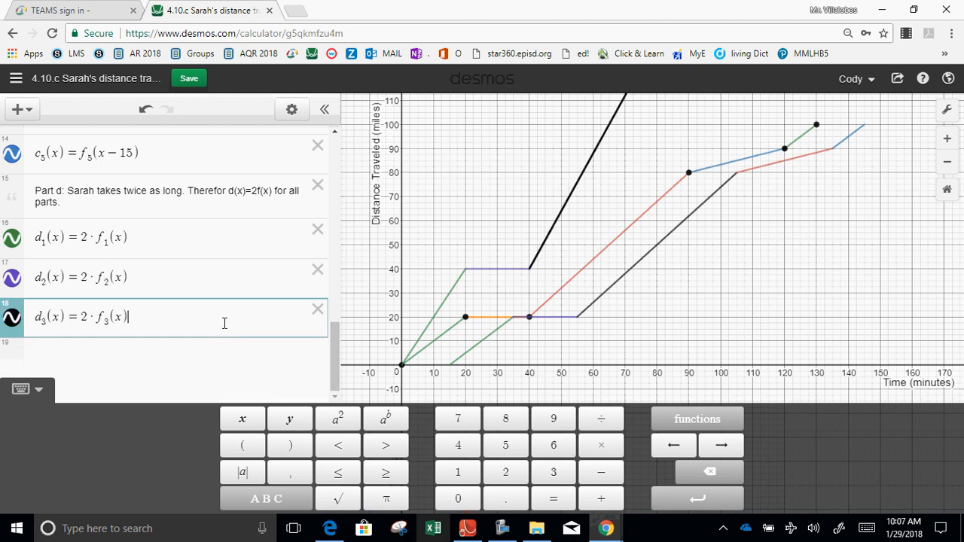
pyautogui.press('Return')
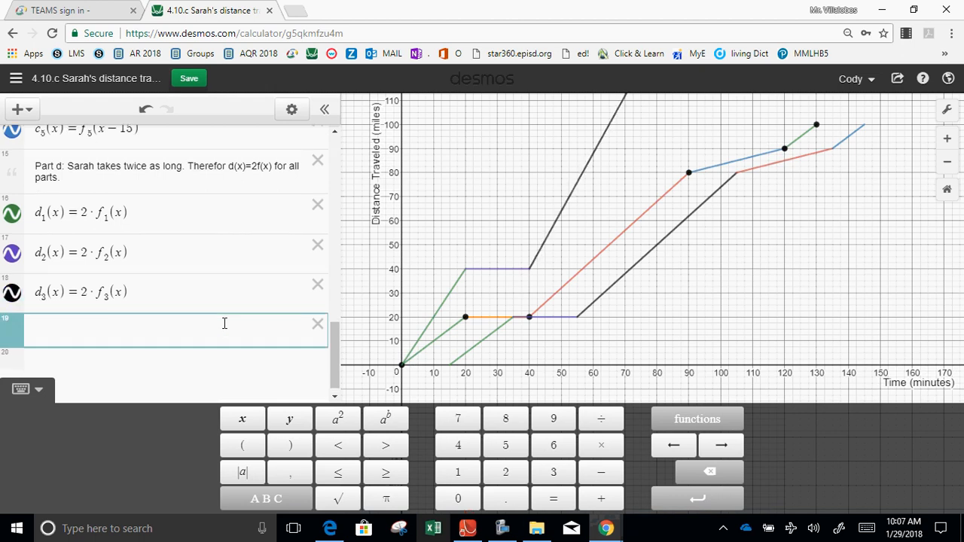
# Define d_4(x)=2·f_4(x) on the line below d_3(x) and open a new expression line.
pyautogui.write('d_')
pyautogui.write('4(x)')
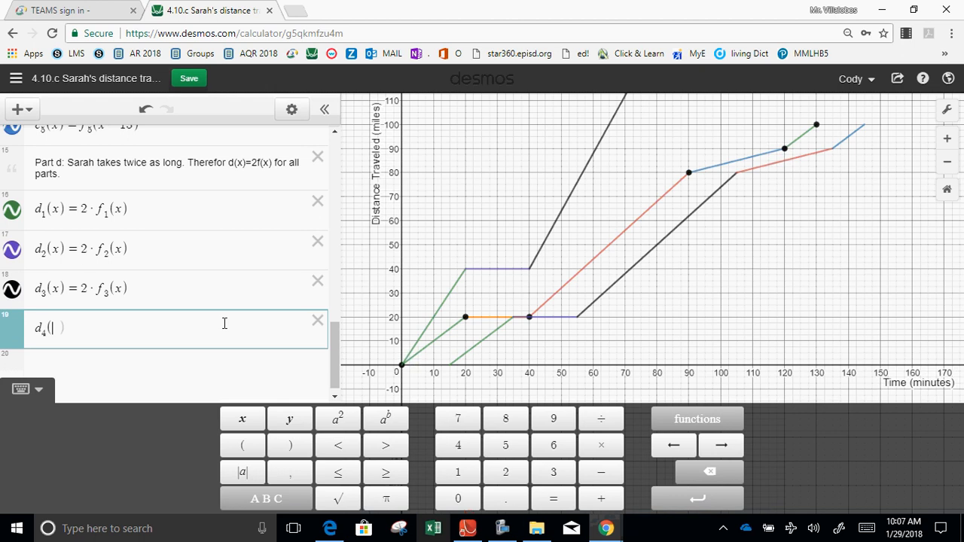
pyautogui.write('=2')
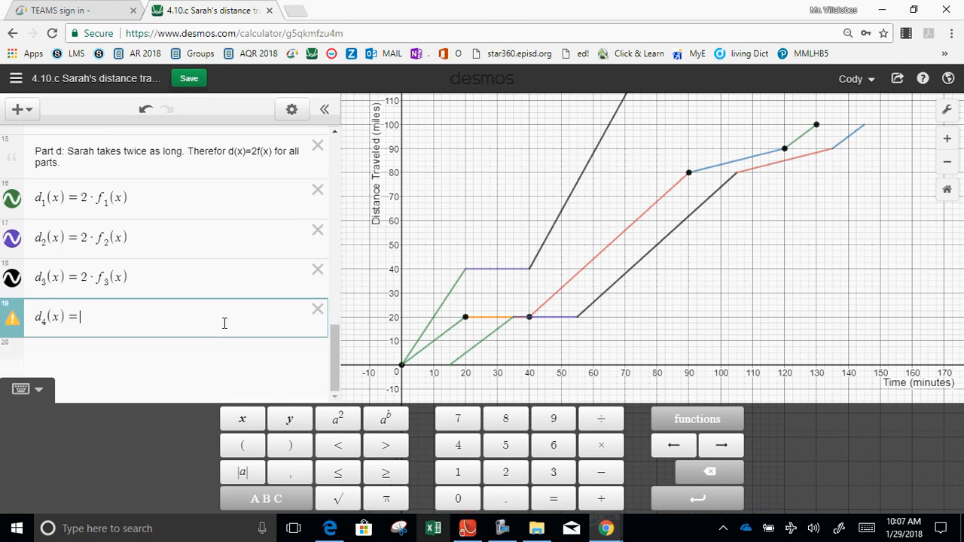
pyautogui.write('*')
pyautogui.write('f_')
pyautogui.write('4(x)')
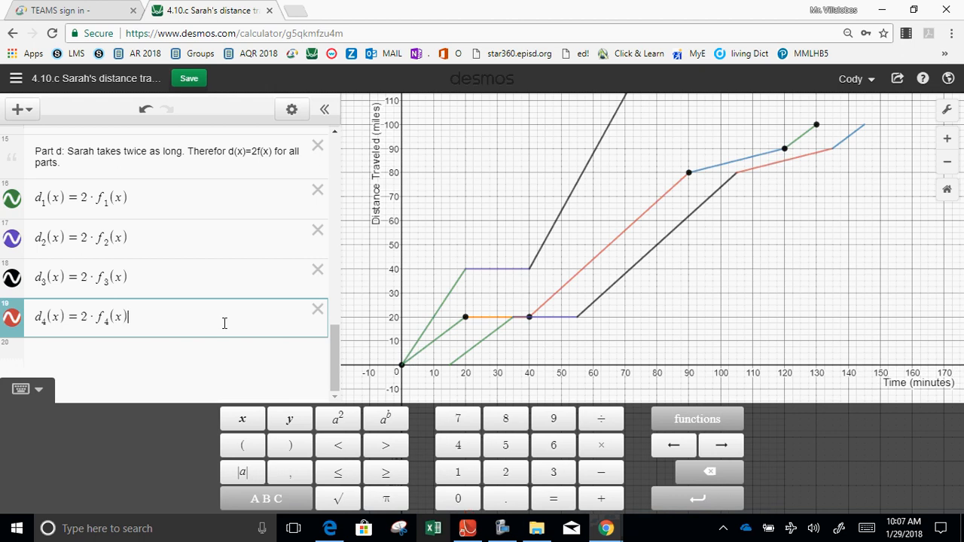
pyautogui.press('Return')
# Define d_5(x)=2·f_5(x) on the line below d_4(x).
pyautogui.write('d_')
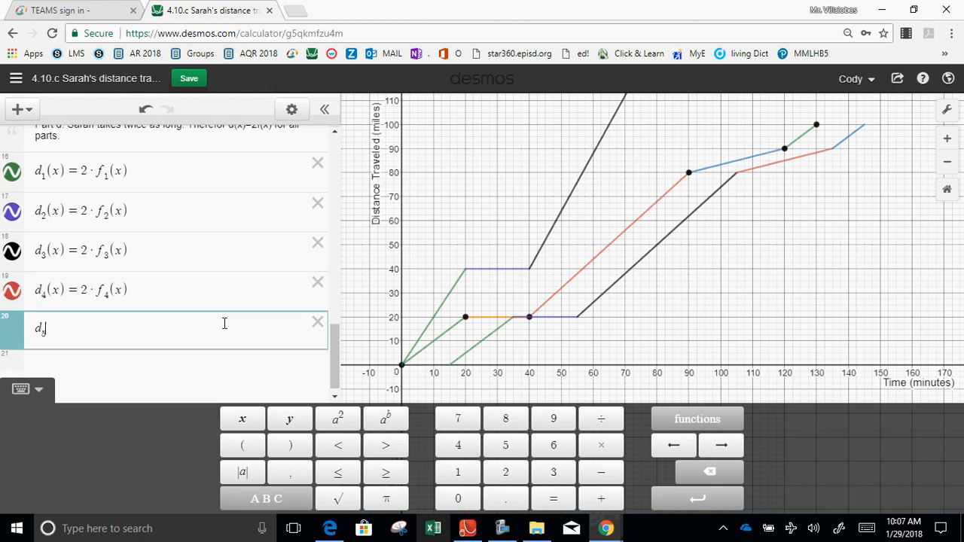
pyautogui.write('5(x)=')
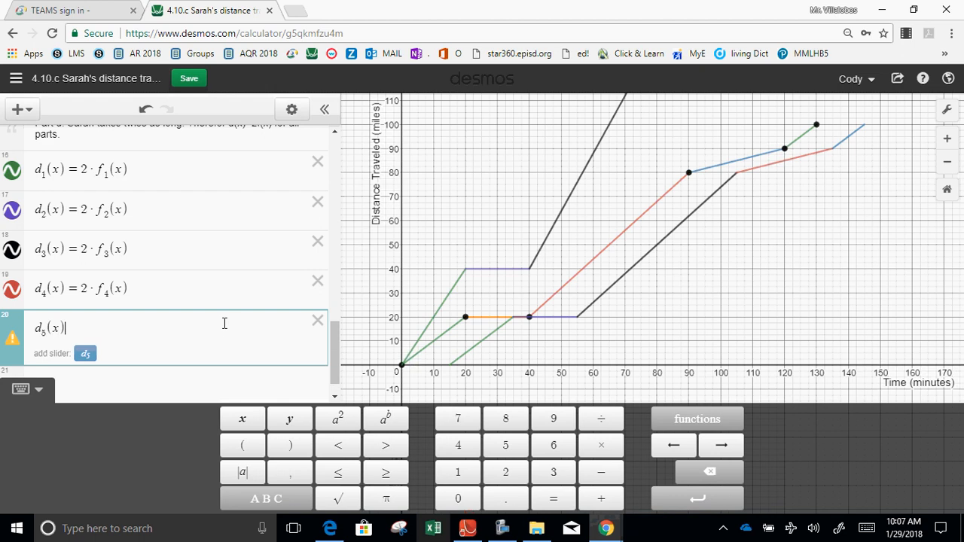
pyautogui.write('2*f')
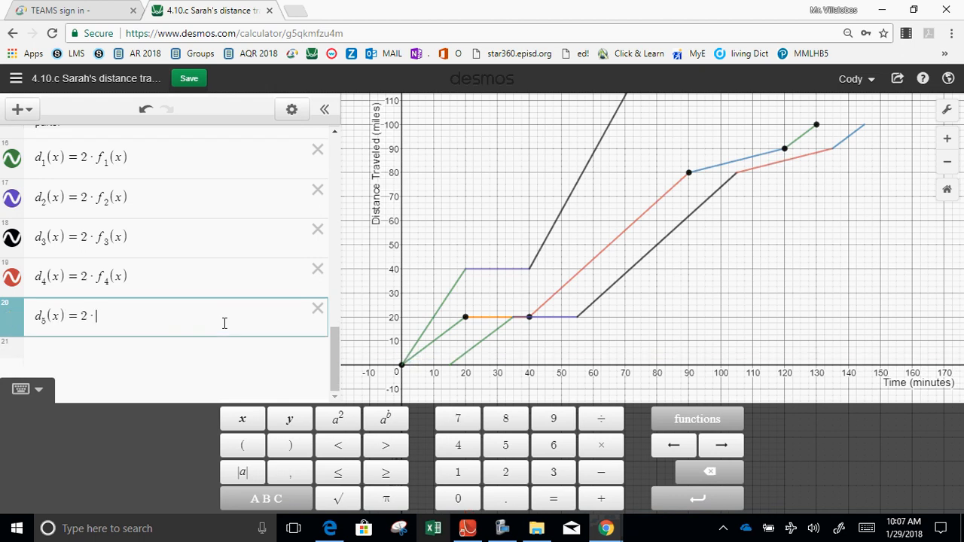
pyautogui.write('_5(x')
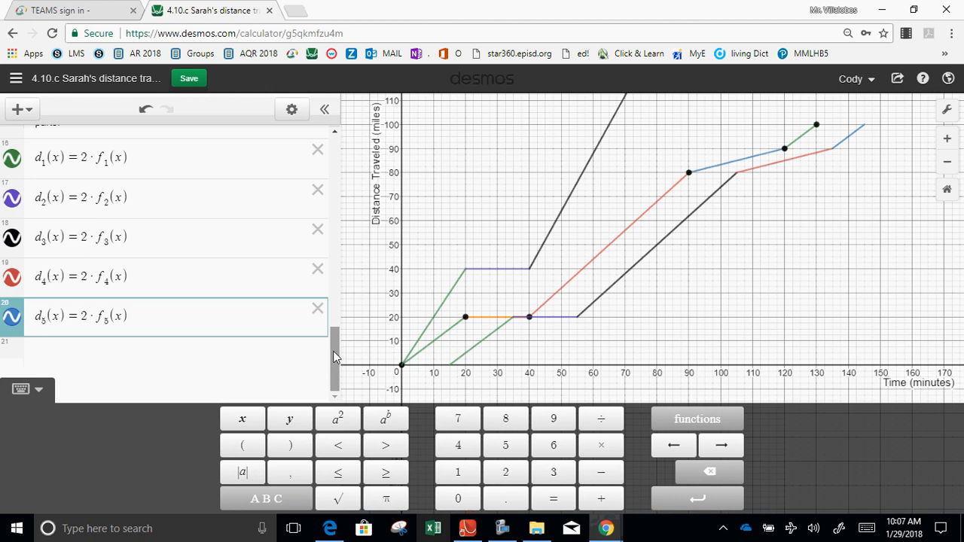
# Rewrite d_1(x) as f_1(x/2), dividing its argument by 2 and removing the multiplier 2.
pyautogui.moveTo(332, 351); pyautogui.dragTo(336, 329)
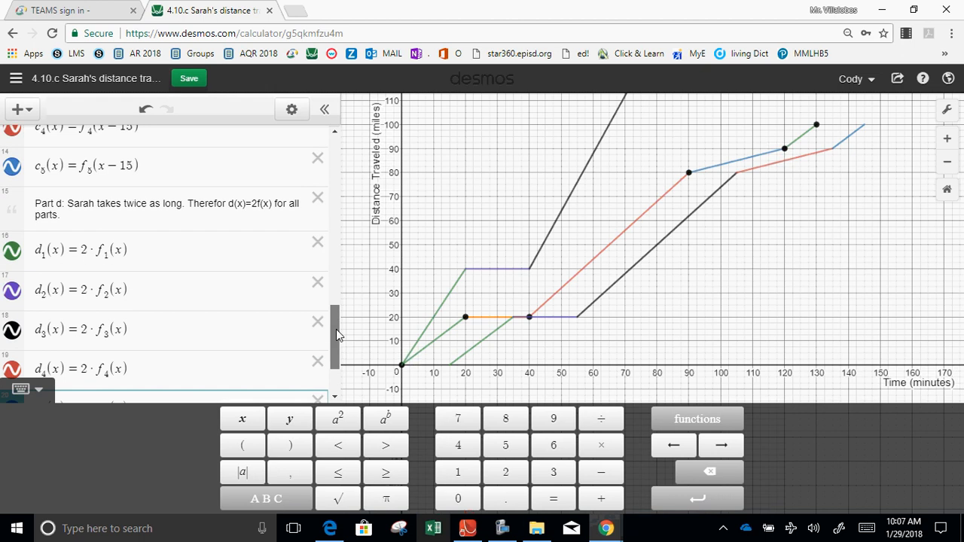
pyautogui.click(122, 254)
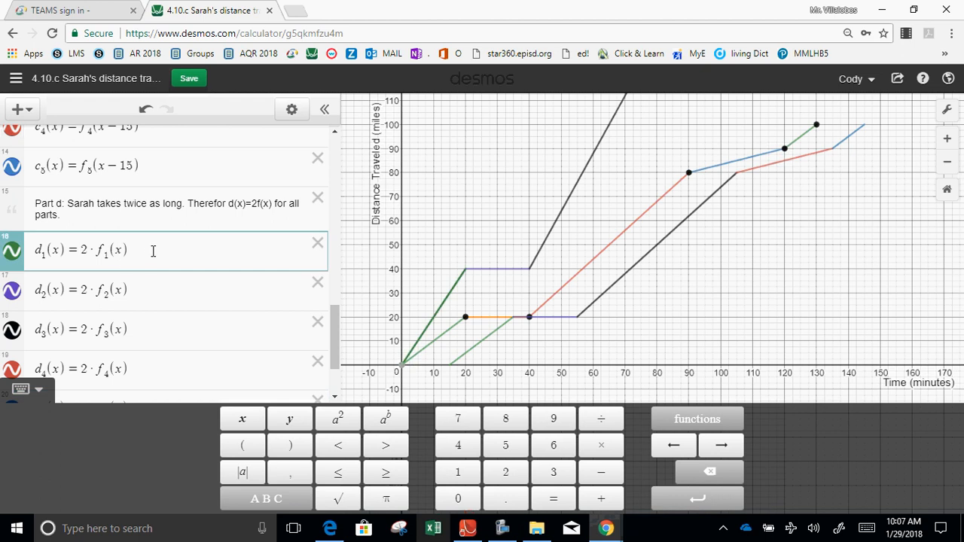
pyautogui.write('/2')
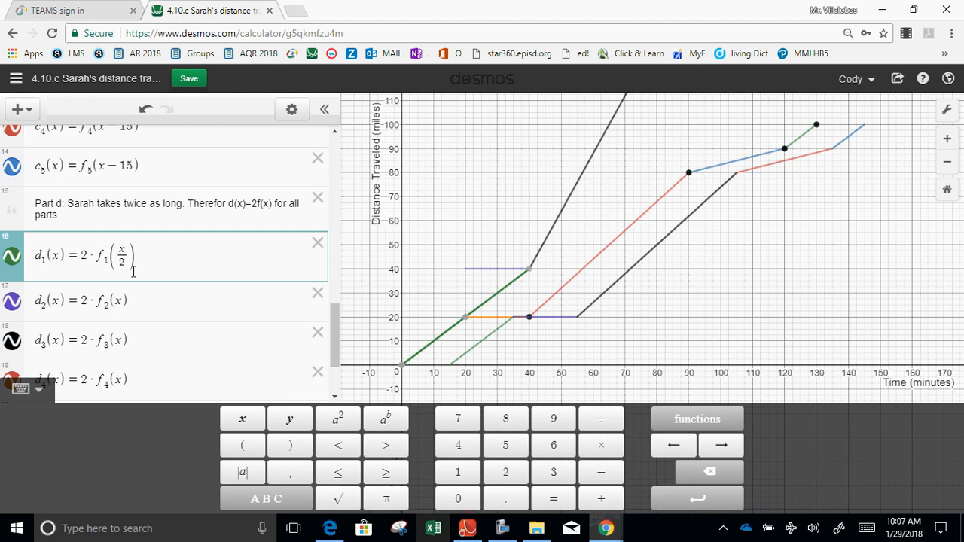
pyautogui.click(94, 257)
pyautogui.press('BackSpace')
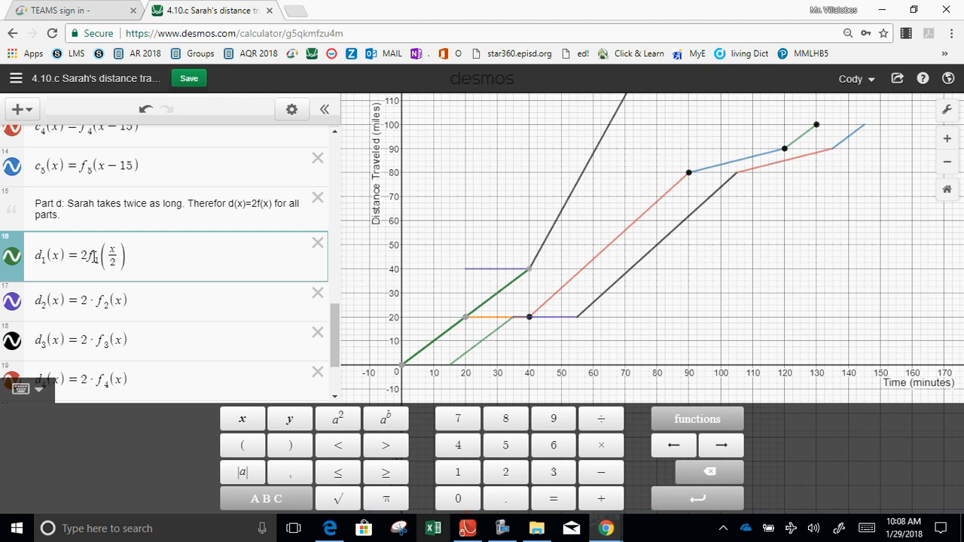
pyautogui.press('BackSpace')
pyautogui.press('Down')
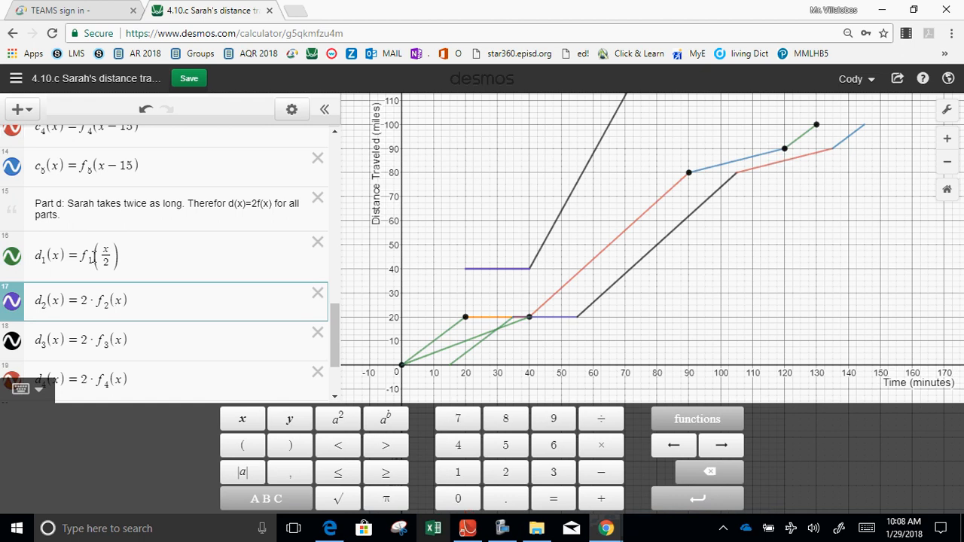
# Rewrite d_2(x) as f_2(x/2), dividing its argument by 2 and removing the multiplier 2.
pyautogui.write('/2')
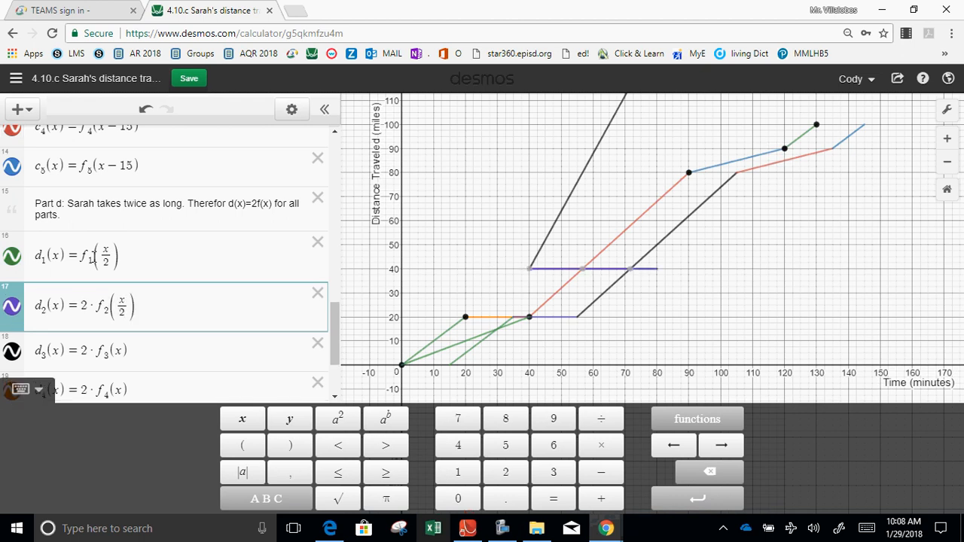
pyautogui.press('BackSpace')
pyautogui.press('BackSpace')
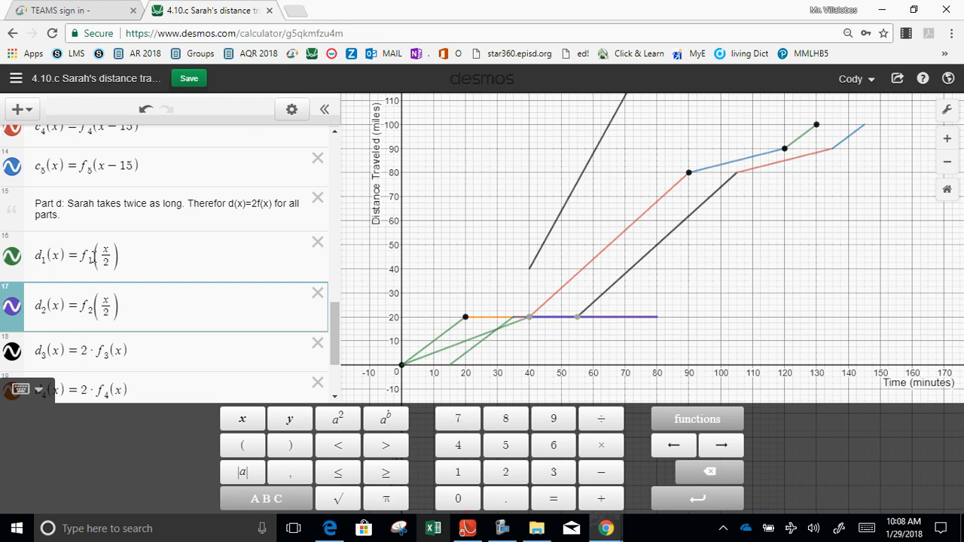
# Remove the multiplier 2 from the definition of d_3(x) so it reads f_3(x).
pyautogui.press('Down')
pyautogui.press('Left')
pyautogui.press('Left')
pyautogui.press('Left')
pyautogui.press('Left')
pyautogui.press('Left')
pyautogui.press('BackSpace')
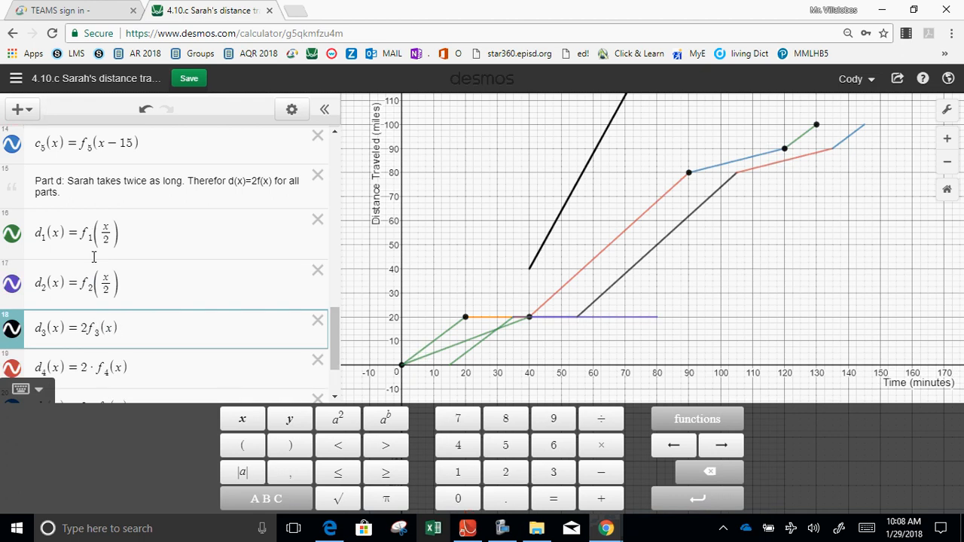
pyautogui.press('BackSpace')
pyautogui.press('Down')
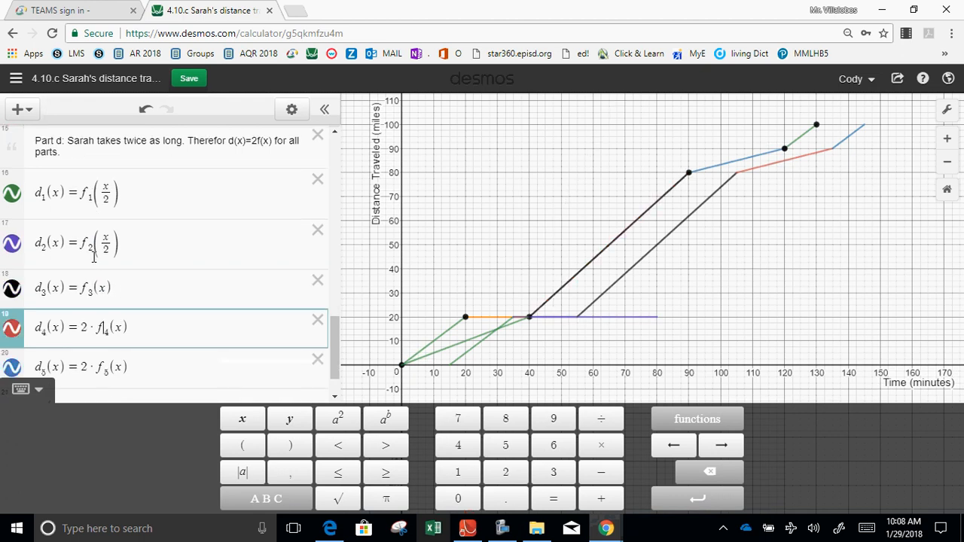
# Remove the multiplier 2 from d_4(x) and d_5(x) so they read f_4(x) and f_5(x).
pyautogui.press('BackSpace')
pyautogui.press('BackSpace')
pyautogui.press('Down')
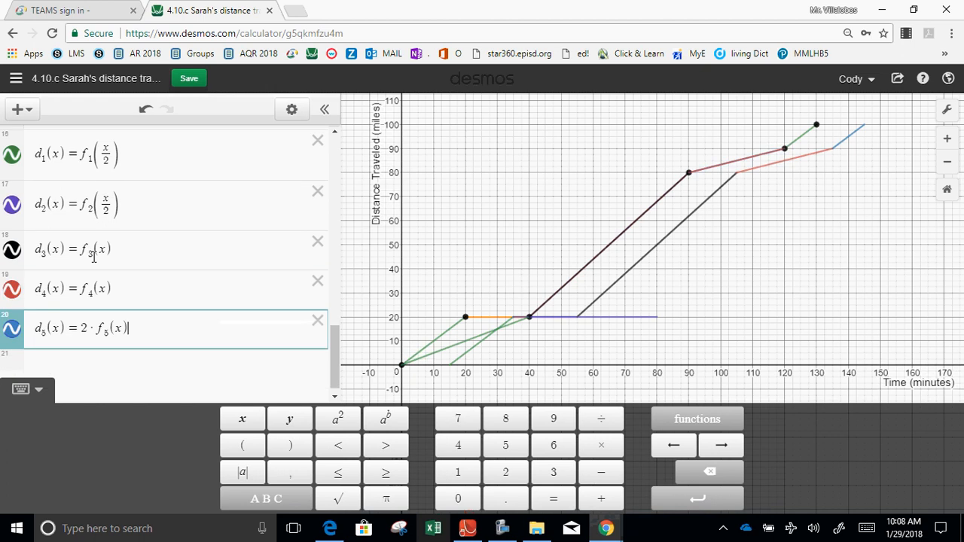
pyautogui.press('Left')
pyautogui.press('Left')
pyautogui.press('Left')
pyautogui.press('Left')
pyautogui.press('Left')
pyautogui.press('BackSpace')
pyautogui.press('BackSpace')
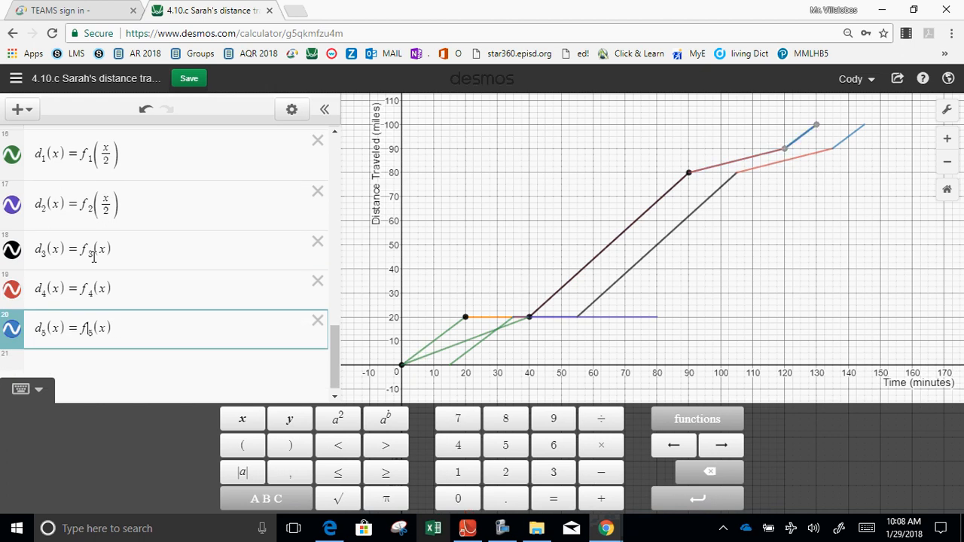
# Divide the argument by 2 in d_5(x), d_4(x) and d_3(x), giving f_5(x/2), f_4(x/2) and f_3(x/2).
pyautogui.write('/2')
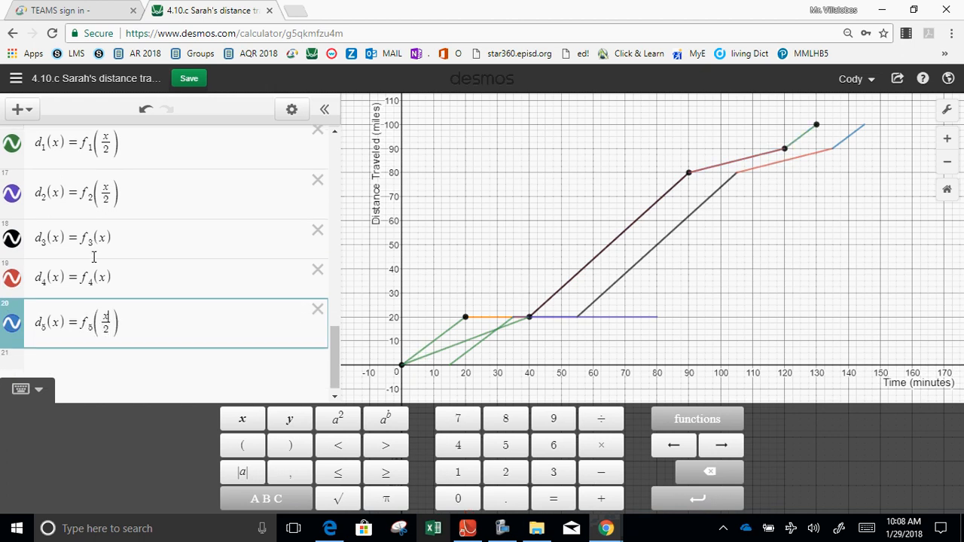
pyautogui.press('Up')
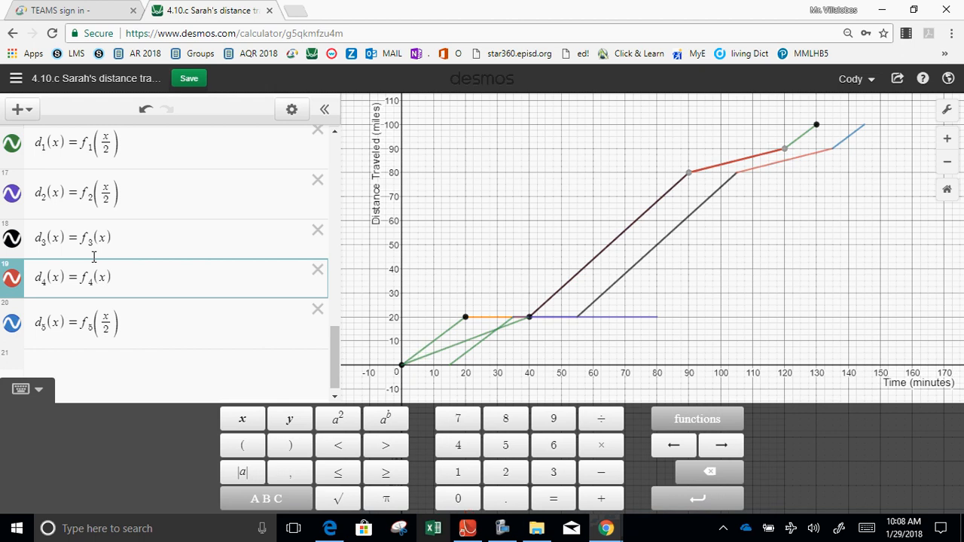
pyautogui.write('/2')
pyautogui.press('Up')
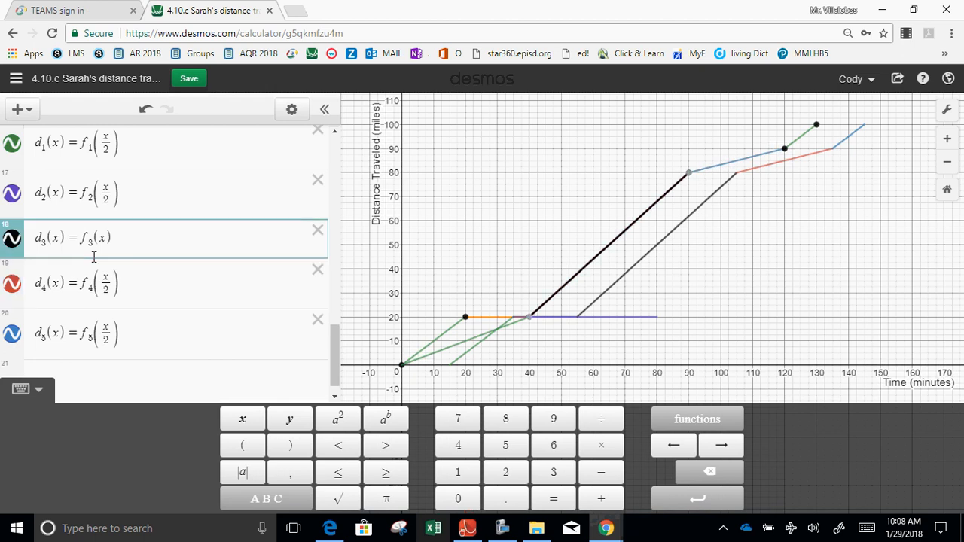
pyautogui.write('/2')
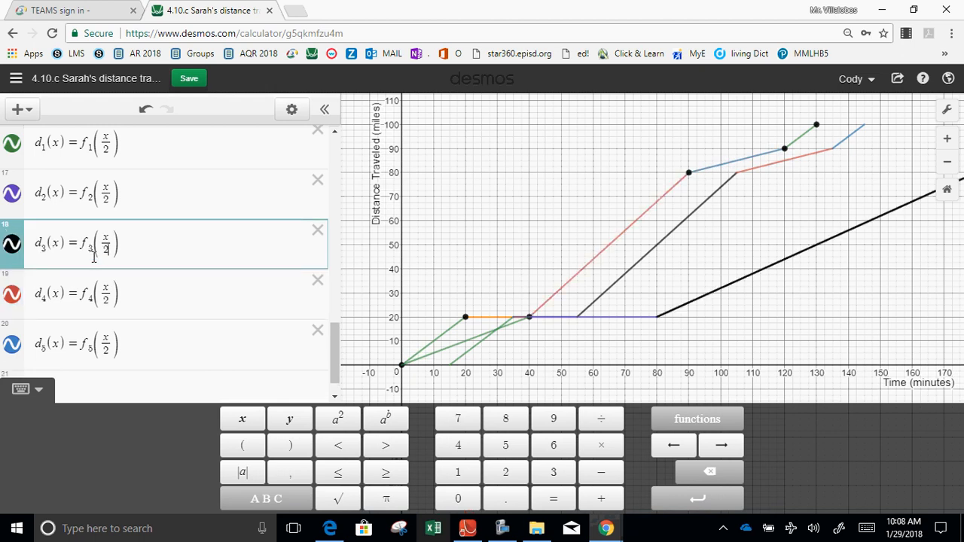
# Add a note below d_5(x) reading "Sarah goes half as far, but goes takes the same time.".
pyautogui.scroll(2, 333, 336)
pyautogui.scroll(-3, 334, 348)
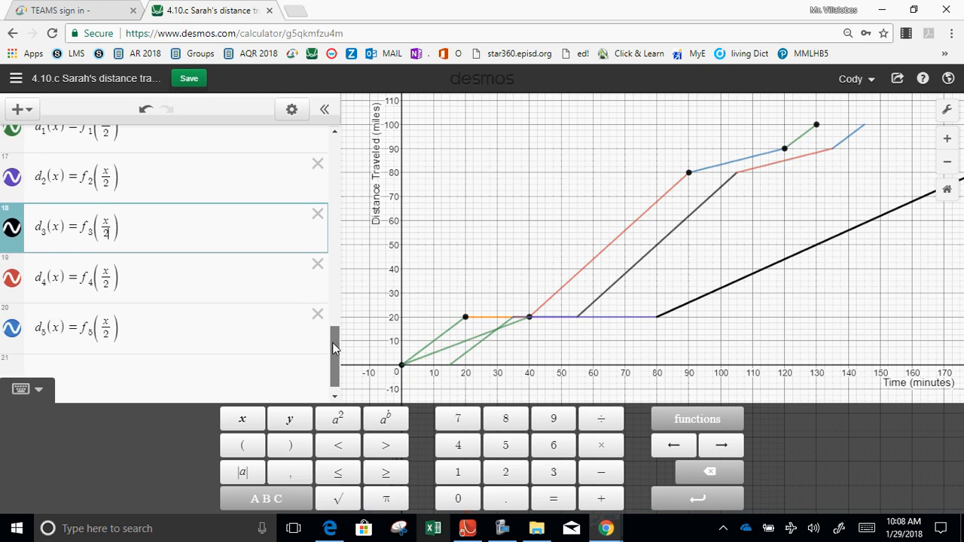
pyautogui.scroll(1, 333, 339)
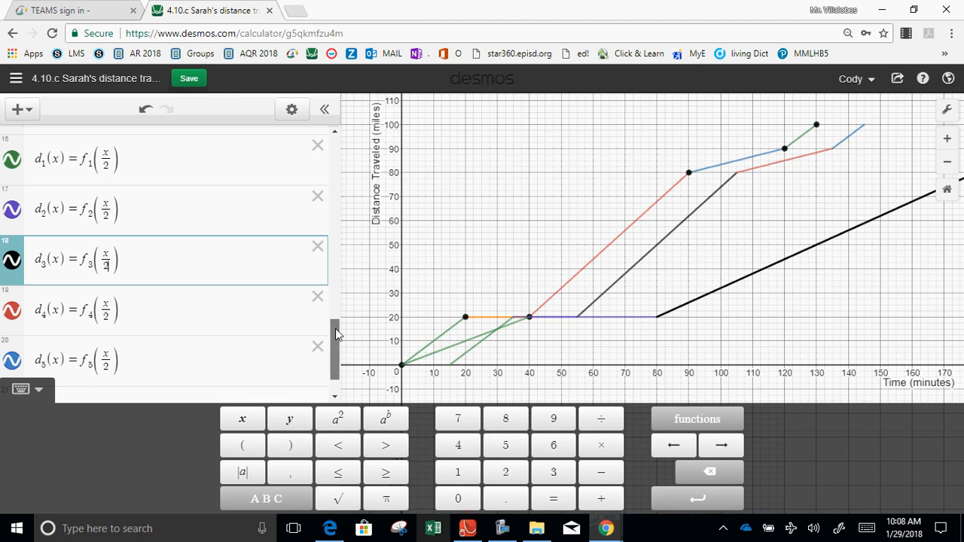
pyautogui.moveTo(337, 335); pyautogui.dragTo(337, 342)
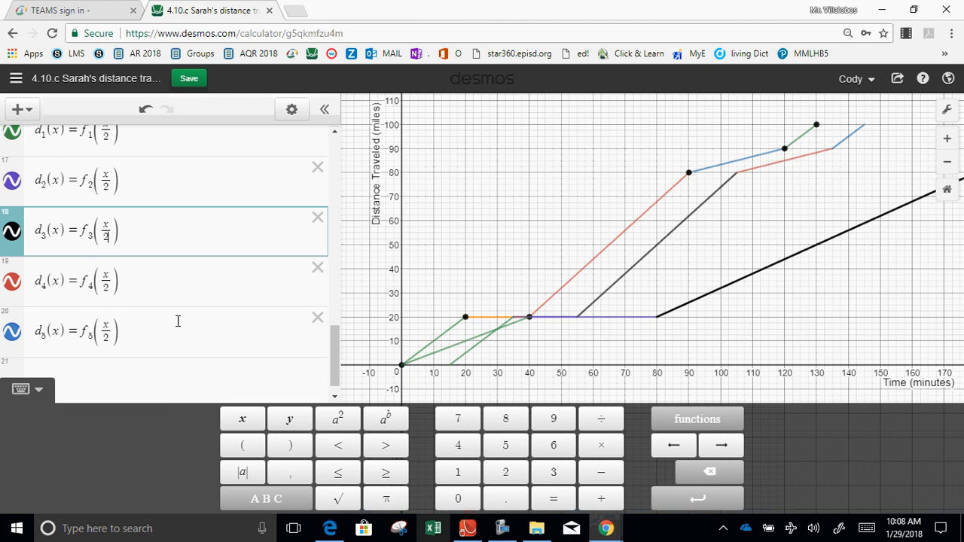
pyautogui.click(221, 339)
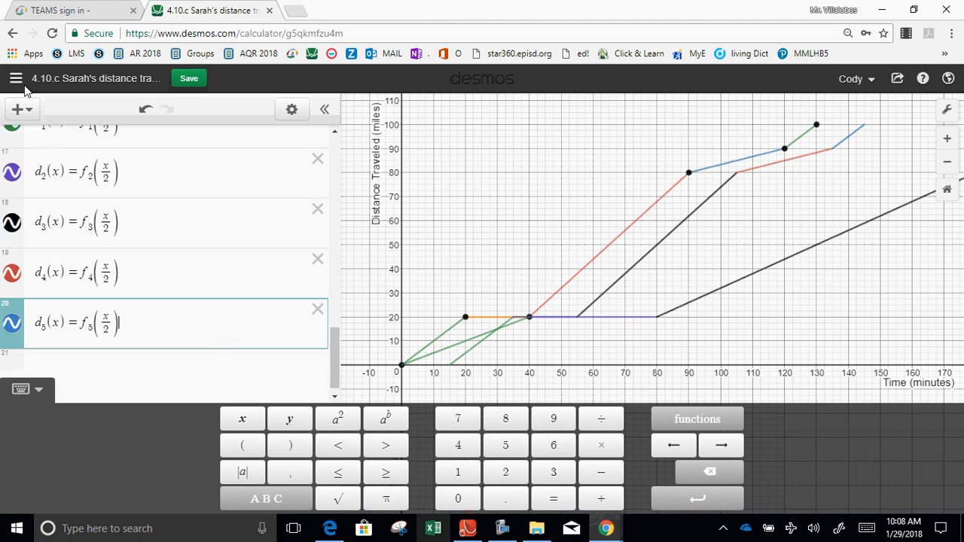
pyautogui.click(21, 110)
pyautogui.click(30, 168)
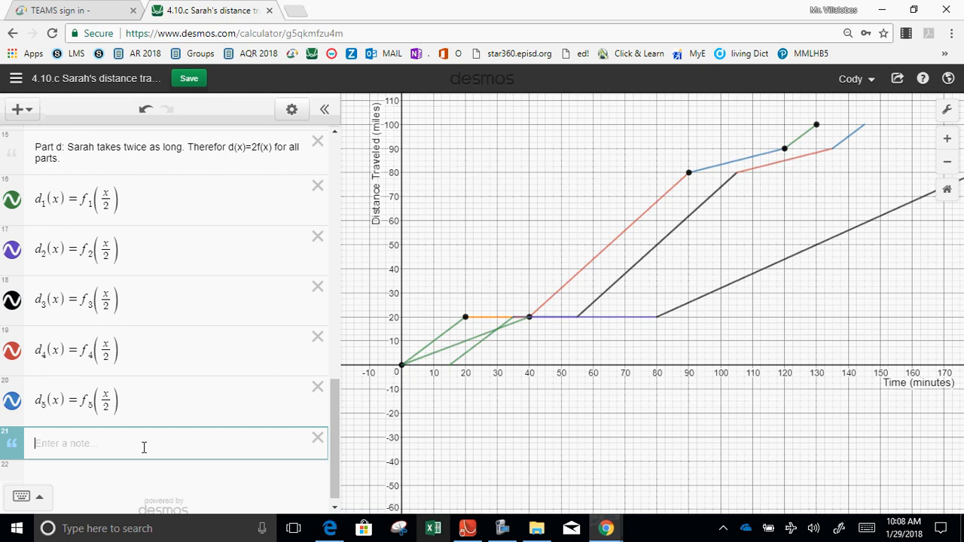
pyautogui.write('Sarah goes half as far, ')
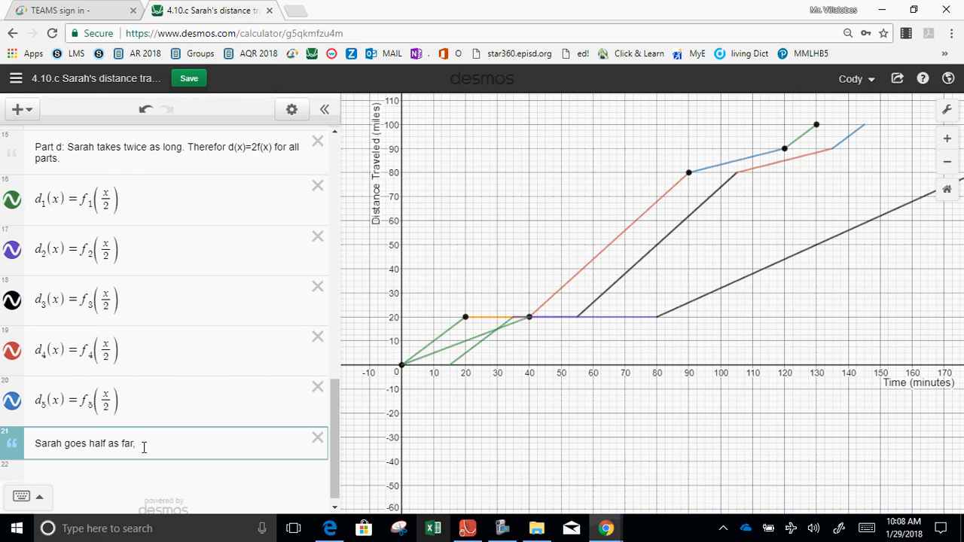
pyautogui.write('but goes takes the same time.')
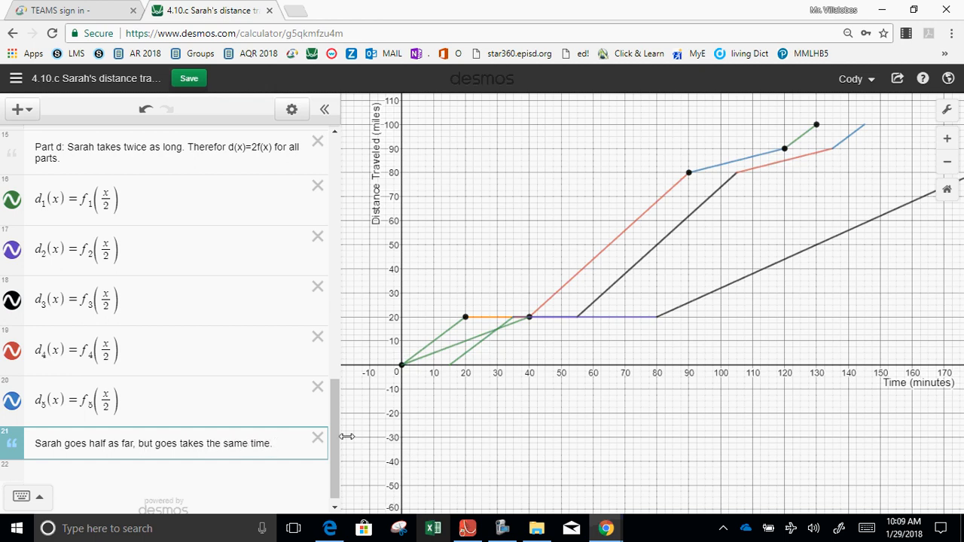
# Review the expression list from the 15-minute-delay functions down to the last note and save the graph.
pyautogui.moveTo(333, 438); pyautogui.dragTo(342, 351)
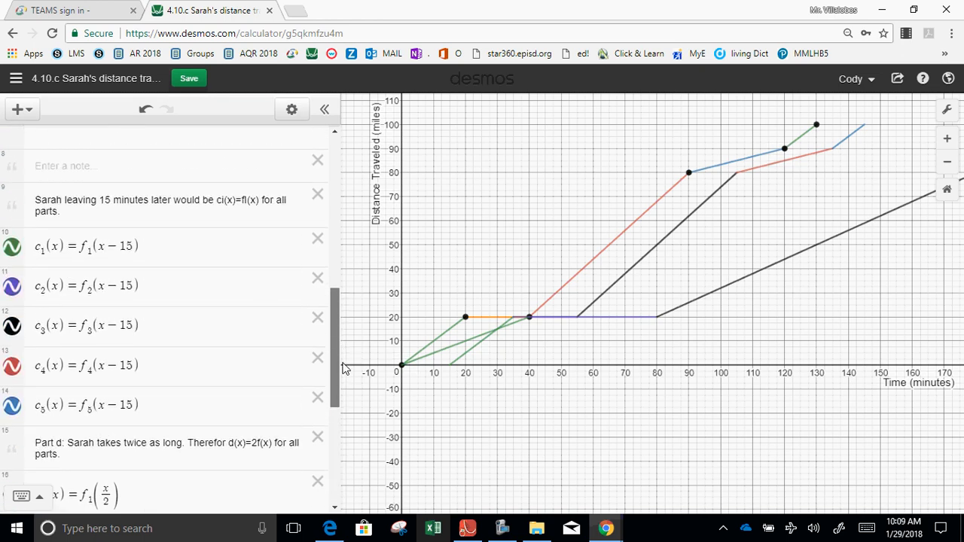
pyautogui.moveTo(343, 354); pyautogui.dragTo(340, 438)
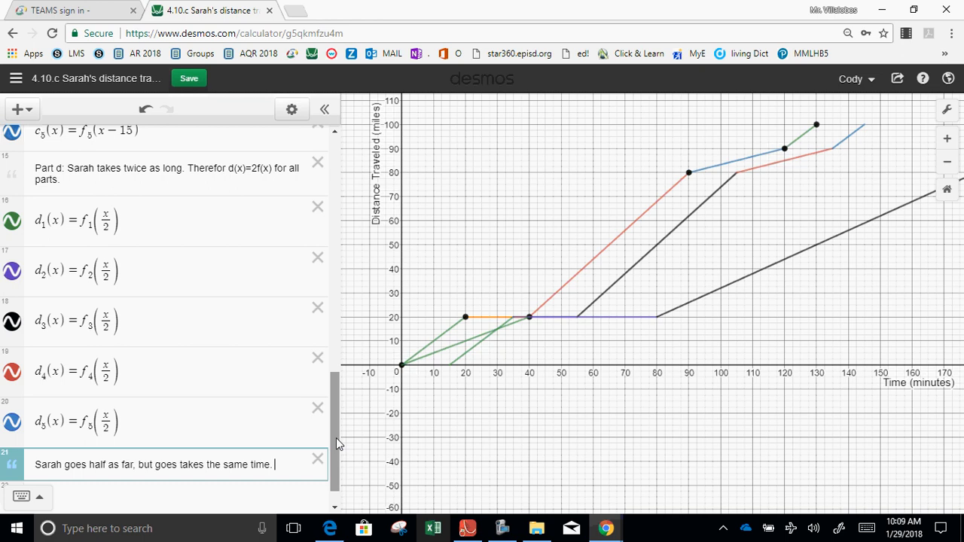
pyautogui.moveTo(336, 438); pyautogui.dragTo(336, 433)
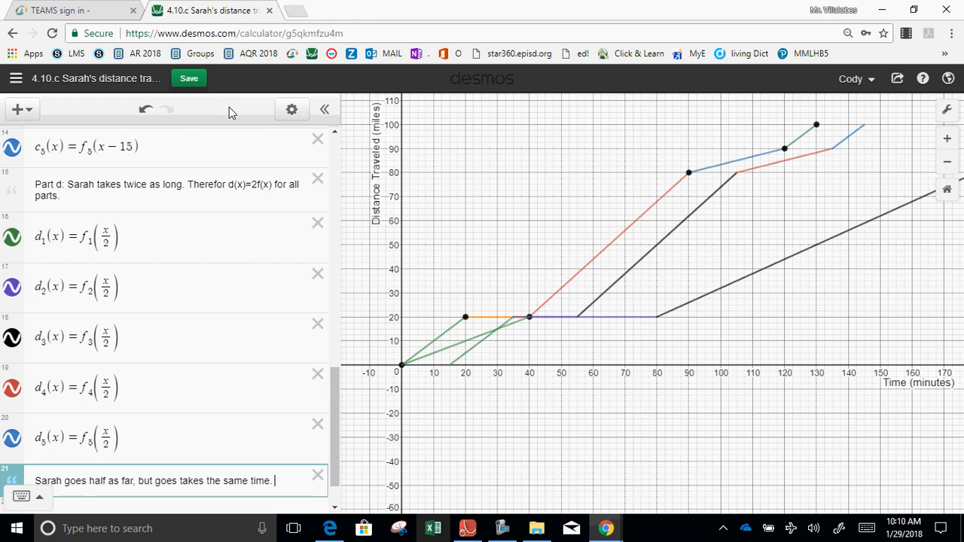
pyautogui.click(190, 79)
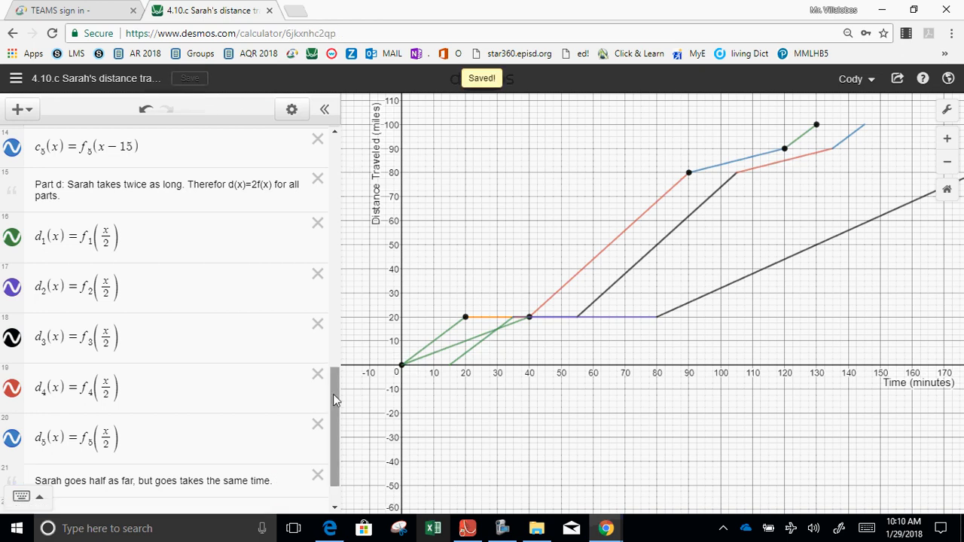
pyautogui.moveTo(333, 394); pyautogui.dragTo(332, 400)
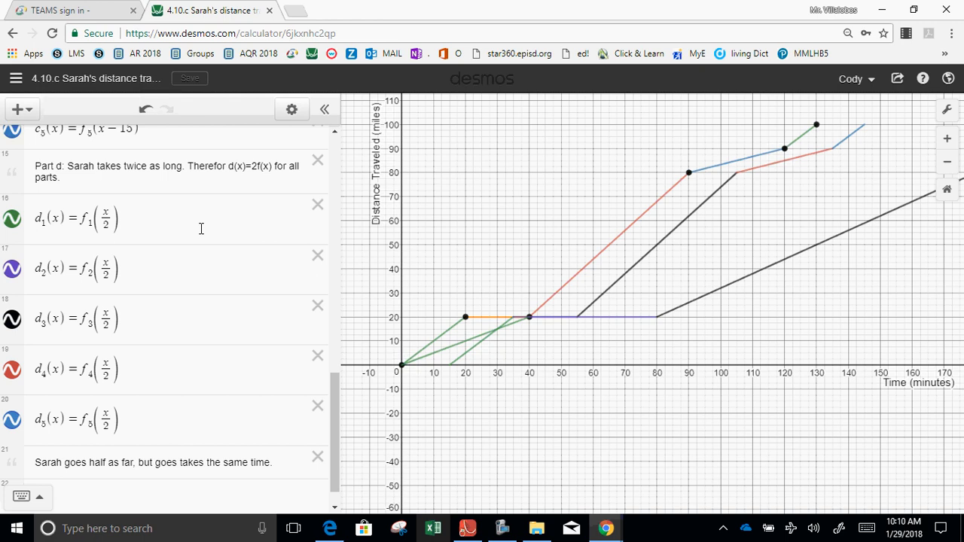
pyautogui.moveTo(332, 404); pyautogui.dragTo(332, 416)
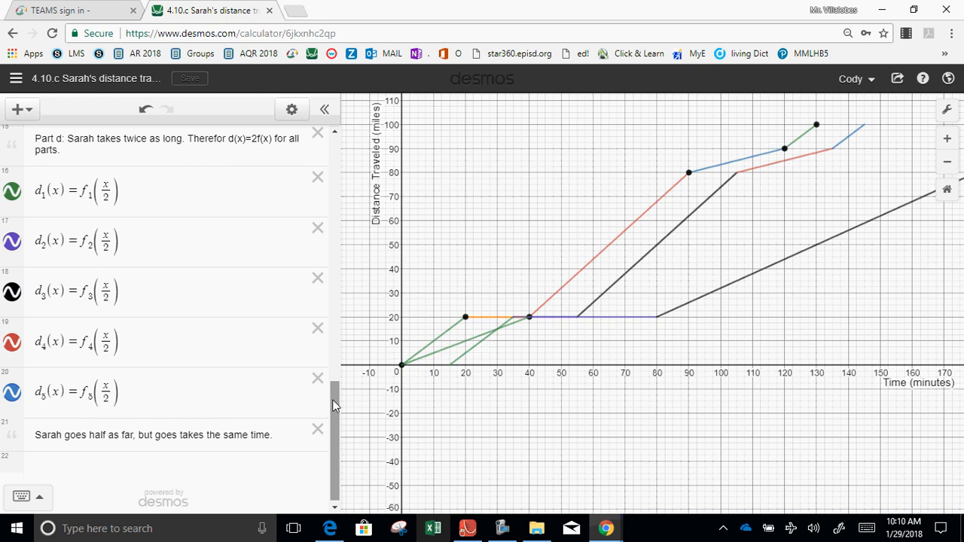
pyautogui.moveTo(332, 399)
pyautogui.mouseDown()
pyautogui.moveTo(337, 360)
pyautogui.moveTo(336, 416)
pyautogui.mouseUp()
pyautogui.click(275, 433)
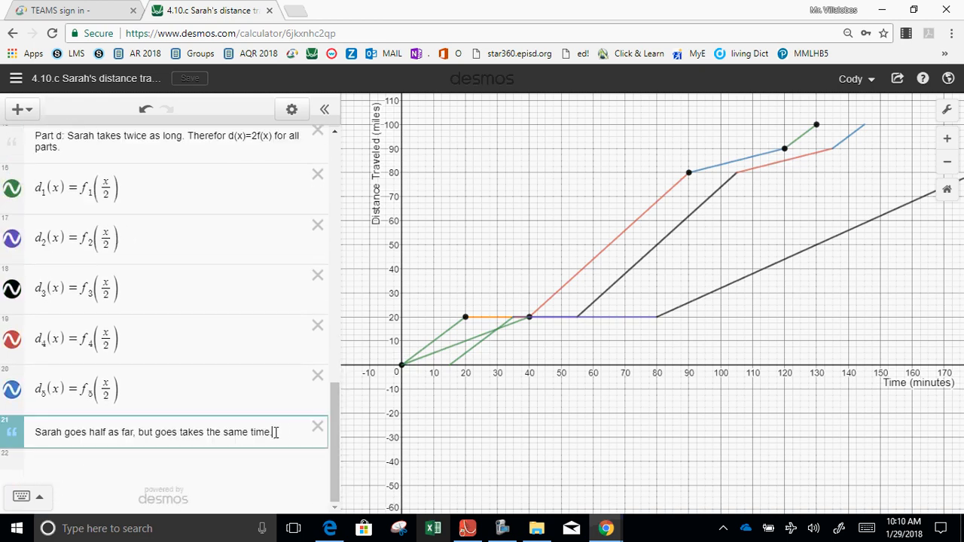
pyautogui.press('Return')
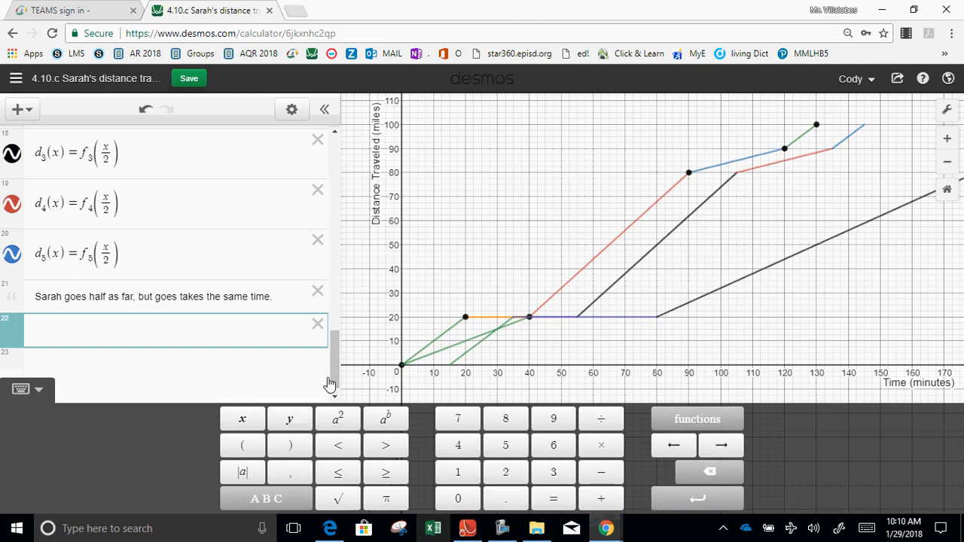
pyautogui.click(318, 326)
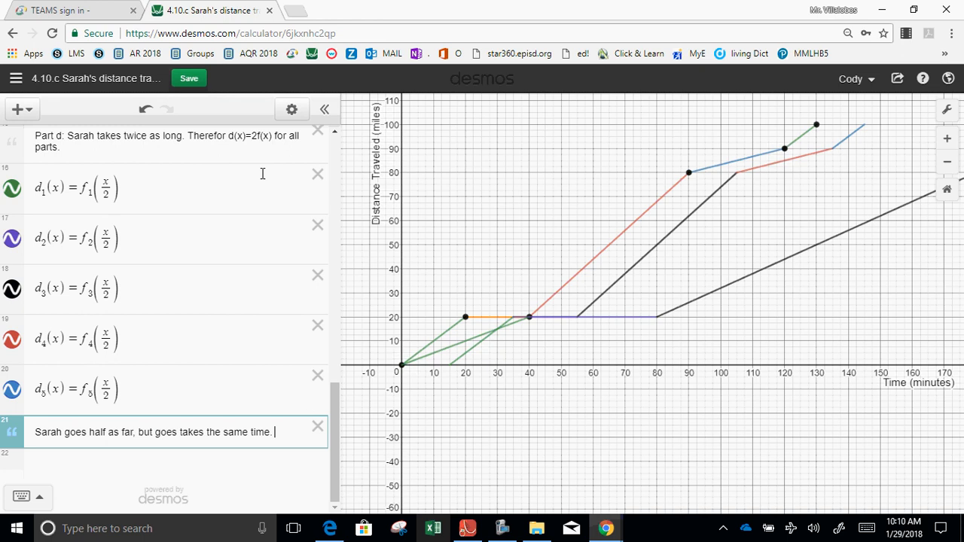
# Correct the formula in the Part d note to d(x)=f(x/2).
pyautogui.click(273, 143)
pyautogui.write(')')
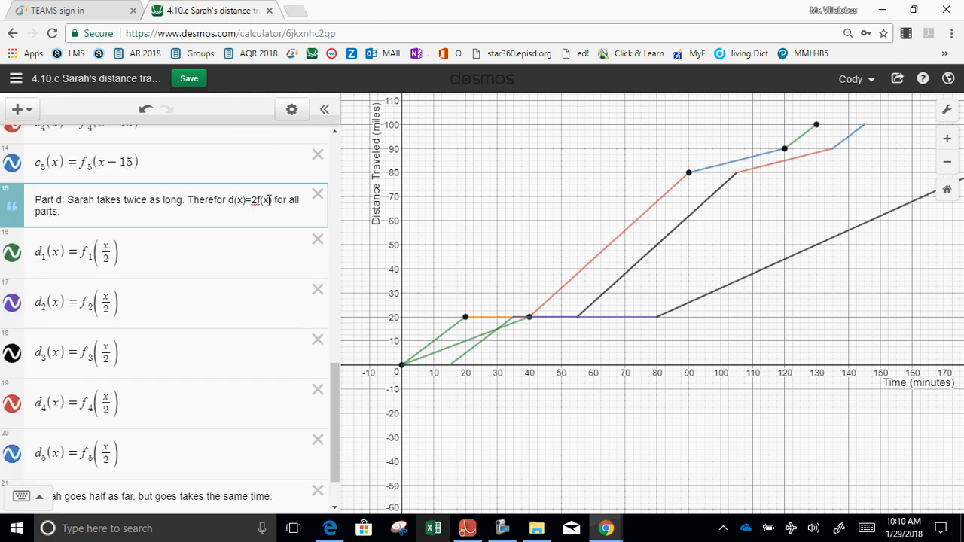
pyautogui.write('/2')
pyautogui.click(257, 201)
pyautogui.press('BackSpace')
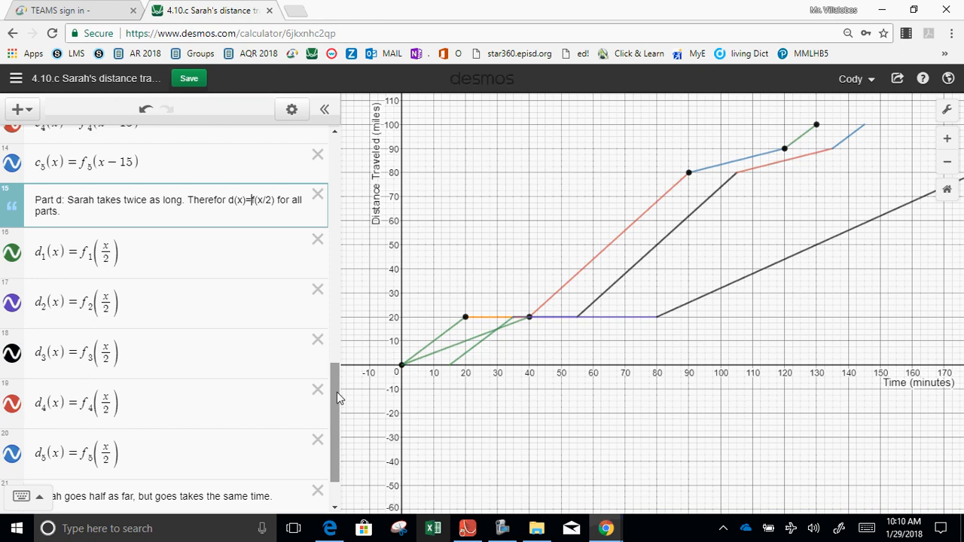
pyautogui.moveTo(336, 391); pyautogui.dragTo(339, 409)
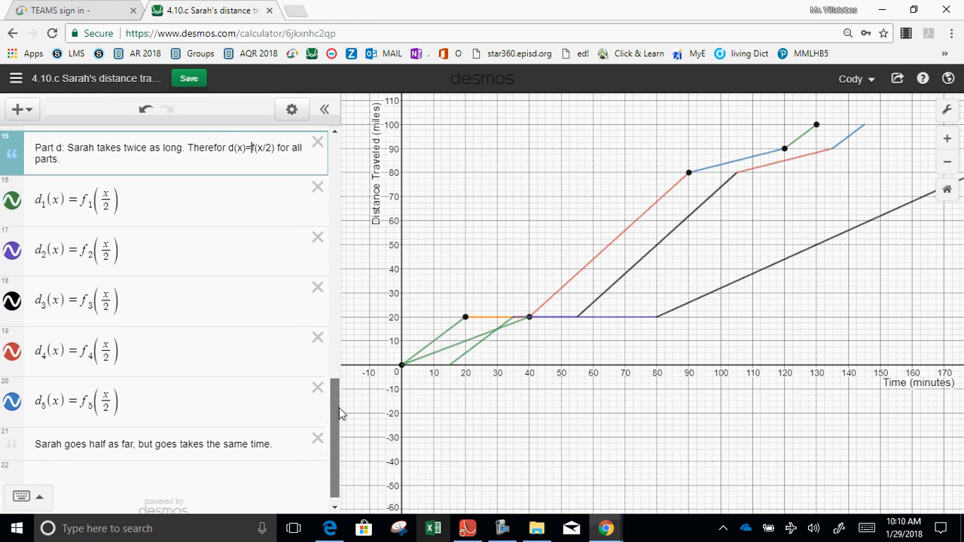
pyautogui.click(284, 450)
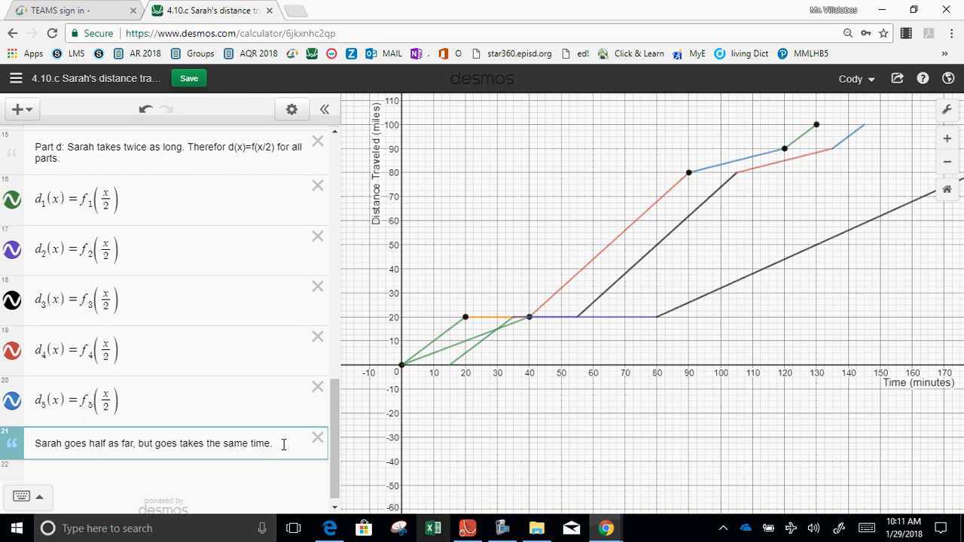
pyautogui.click(503, 526)
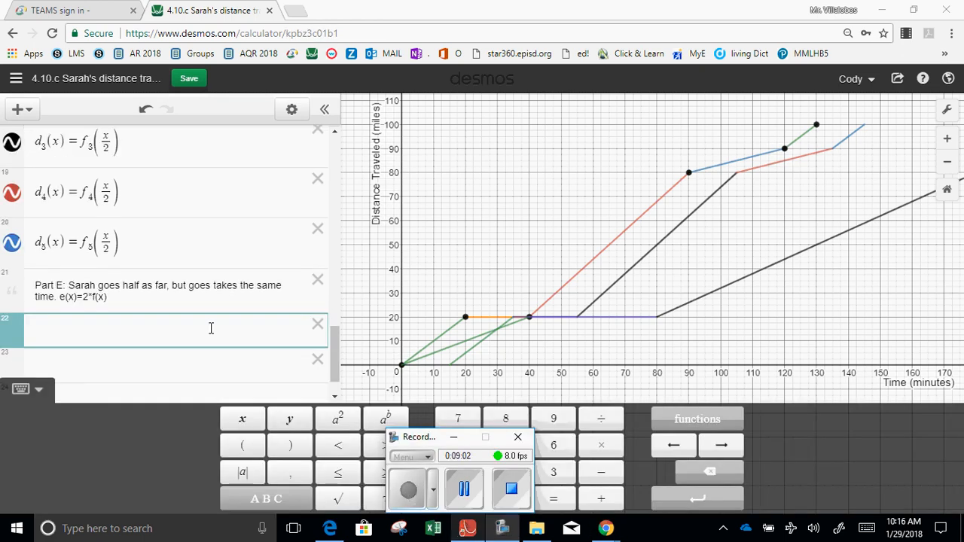
# Define e_1(x)=2·f_1(x) on the empty line below the Part E note.
pyautogui.click(207, 330)
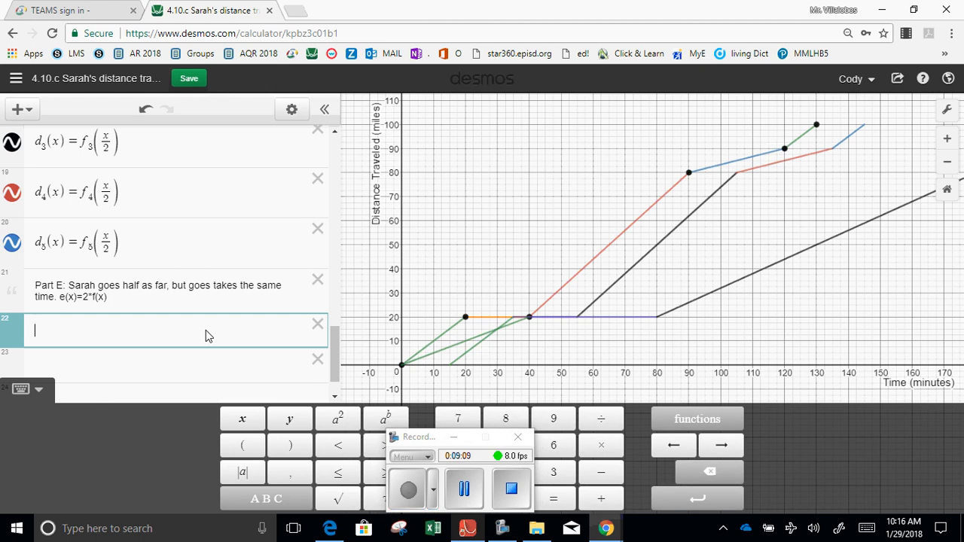
pyautogui.write('e')
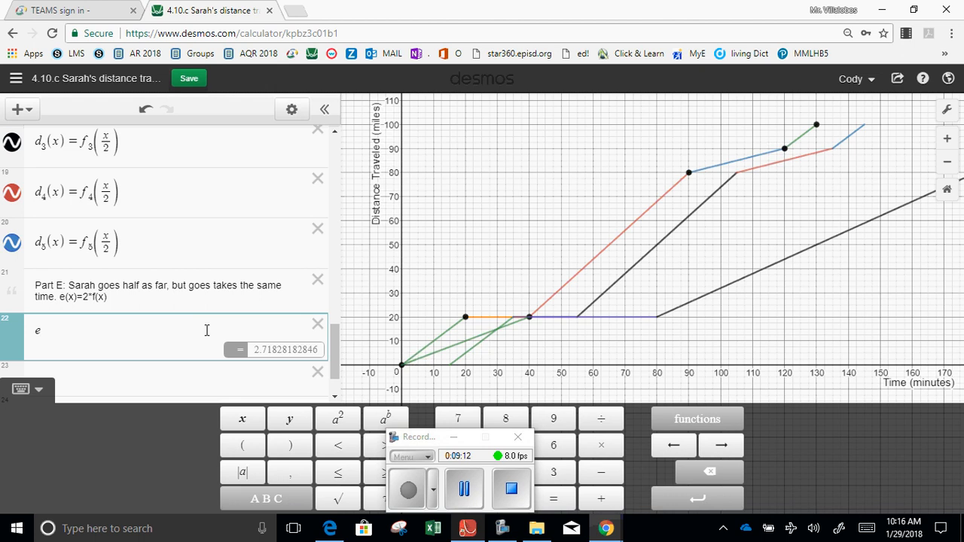
pyautogui.write('_1(x) =')
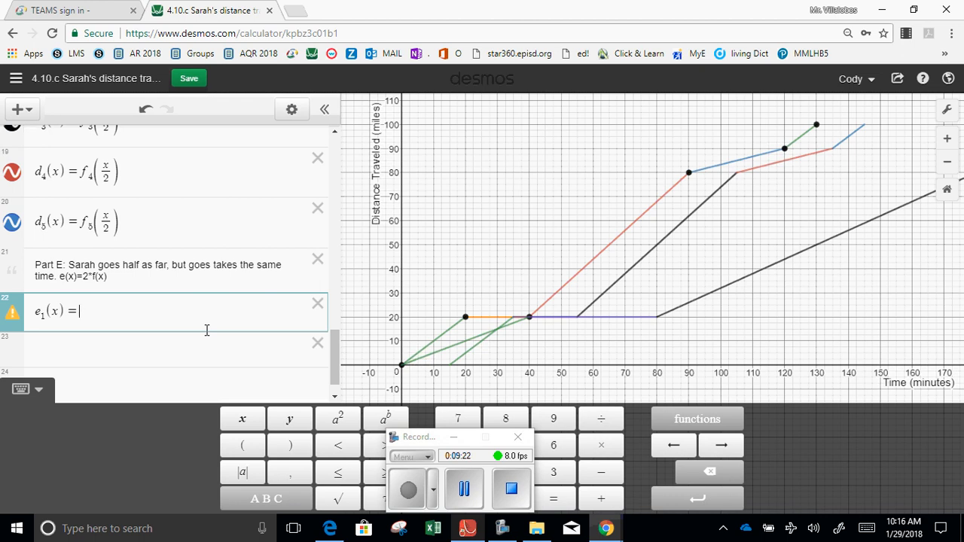
pyautogui.write('2*f')
pyautogui.write('1(x)')
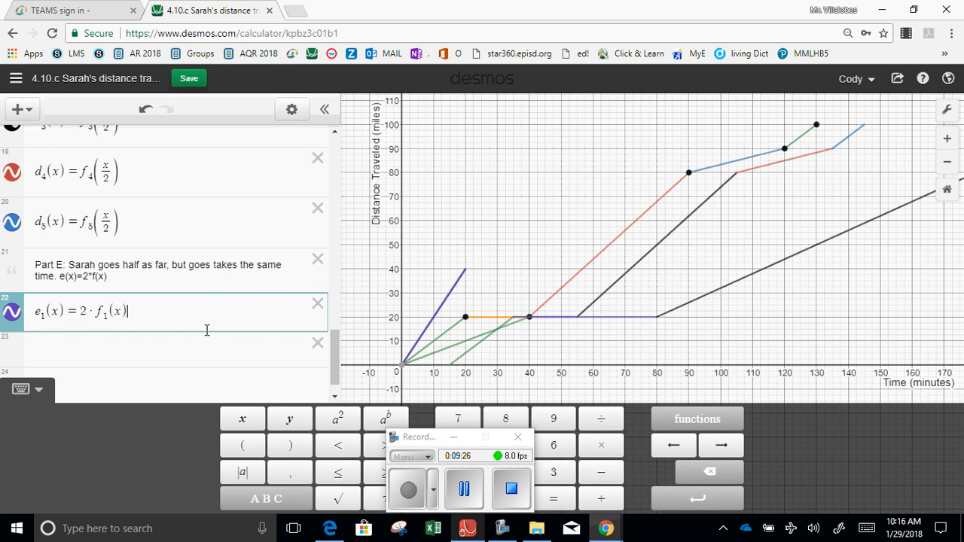
# Define e_2(x)=2·f_2(x) on the line below e_1(x).
pyautogui.press('Return')
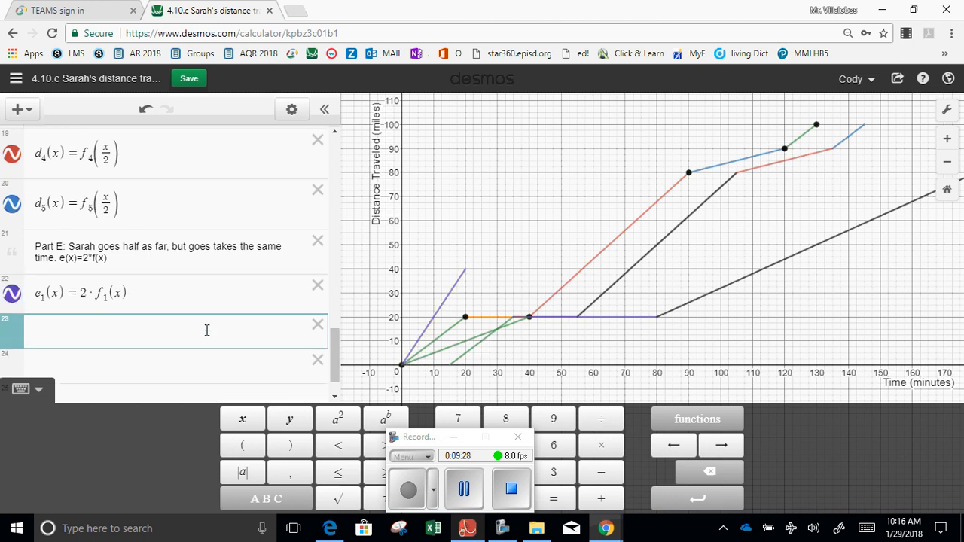
pyautogui.write('e2(x)')
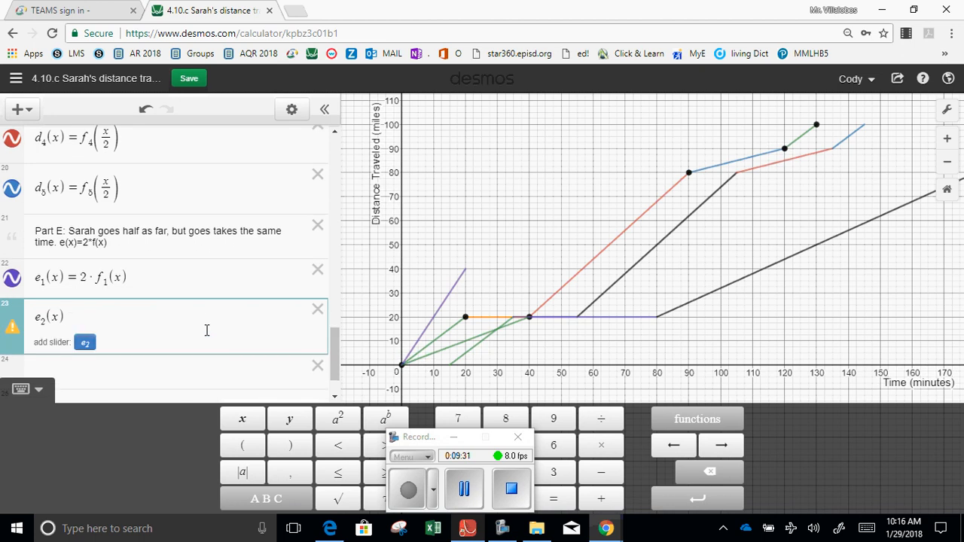
pyautogui.write('= 2 ·2')
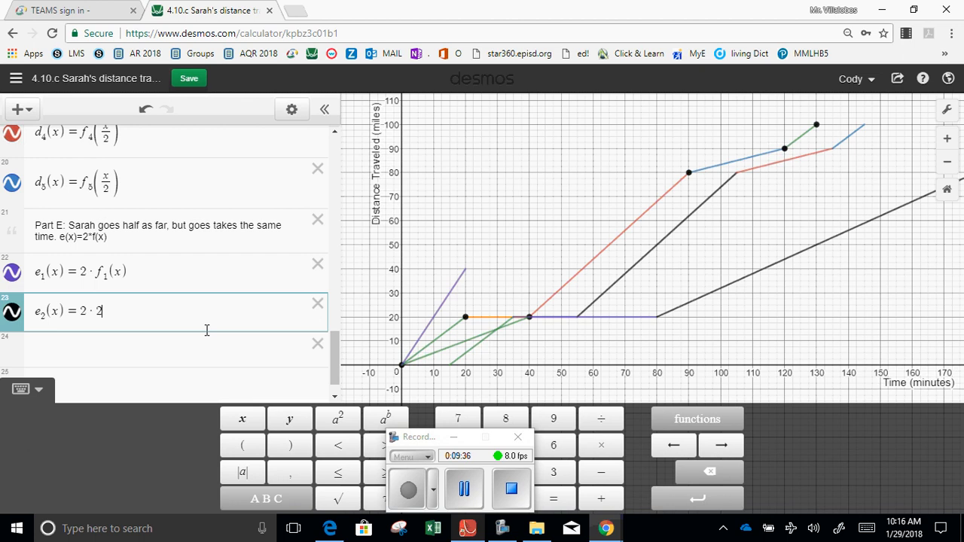
pyautogui.write('*f2(x)')
pyautogui.press('Return')
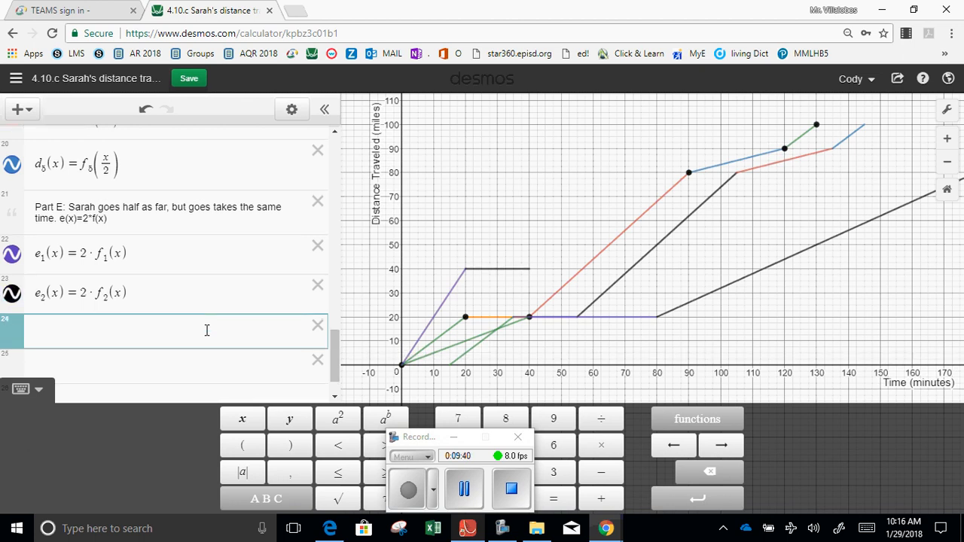
# Define e_3(x)=2·f_3(x) on the line below e_2(x).
pyautogui.write('e3(x)')
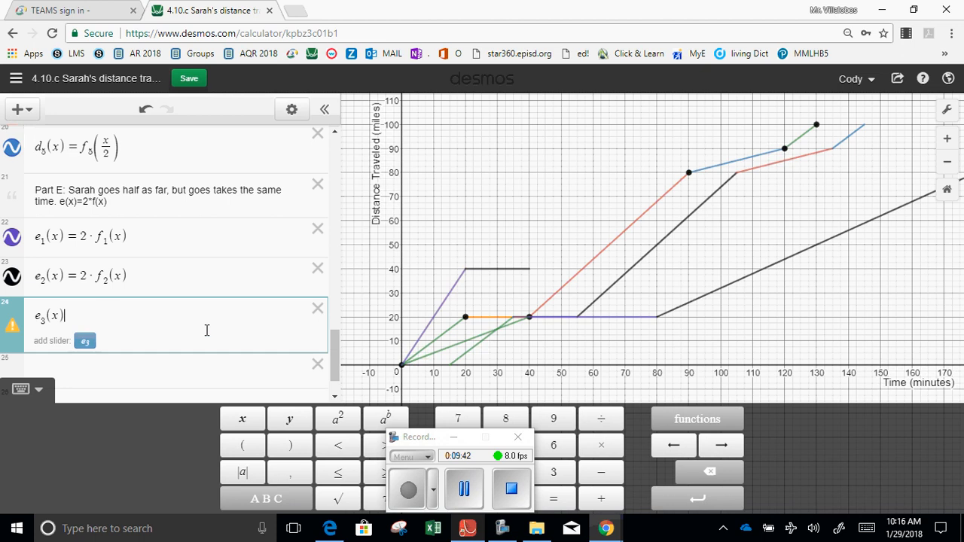
pyautogui.write('=2*')
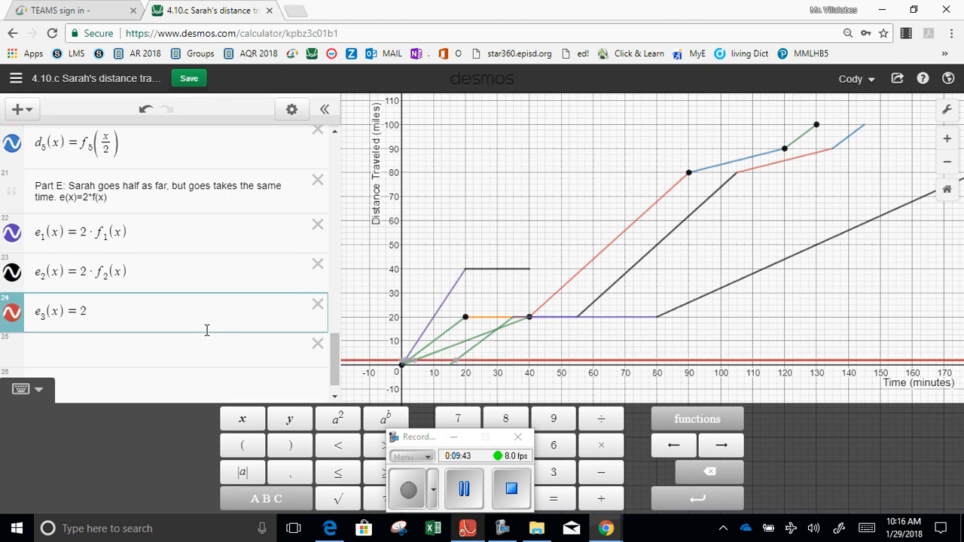
pyautogui.write('f3')
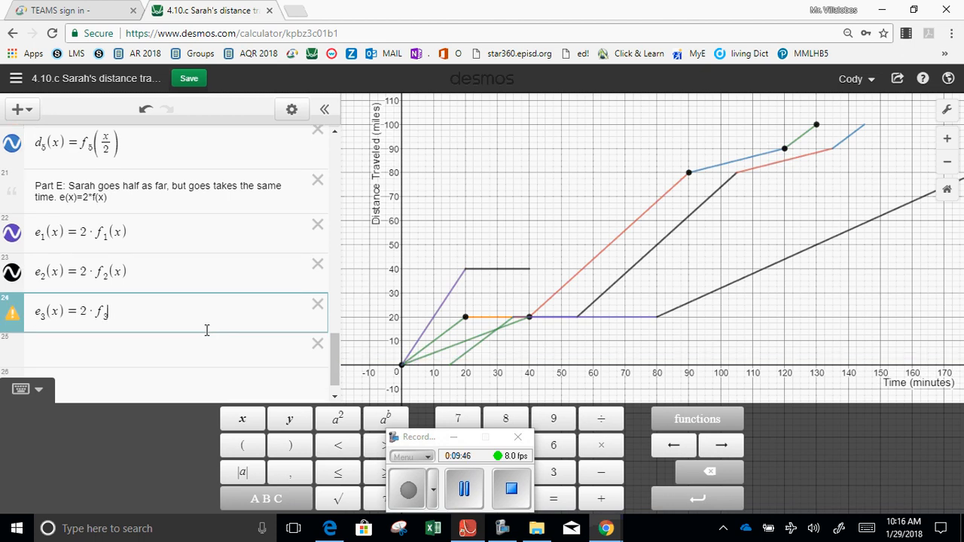
pyautogui.write('(x)')
pyautogui.press('Return')
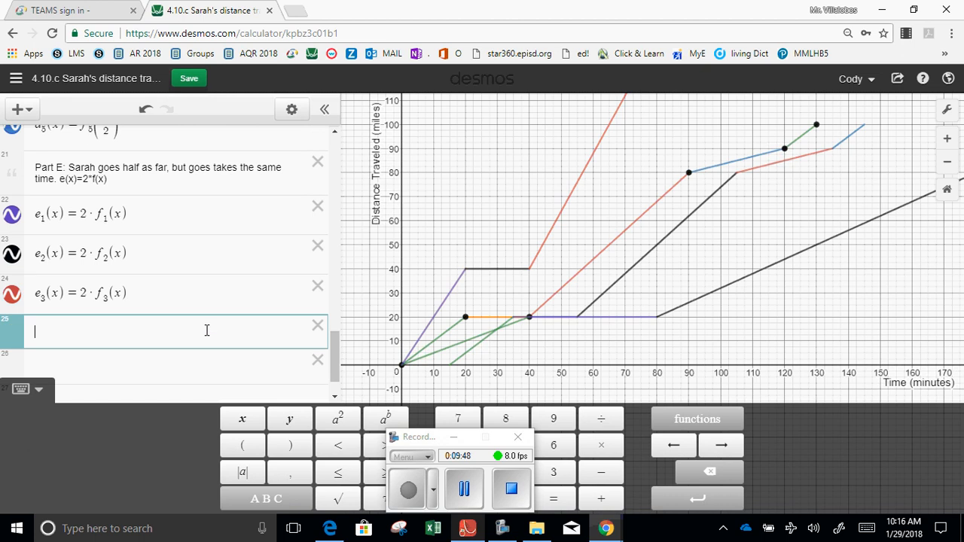
# Define e_4(x)=2·f_4(x) on the line below e_3(x).
pyautogui.write('e_')
pyautogui.write('4(x)')
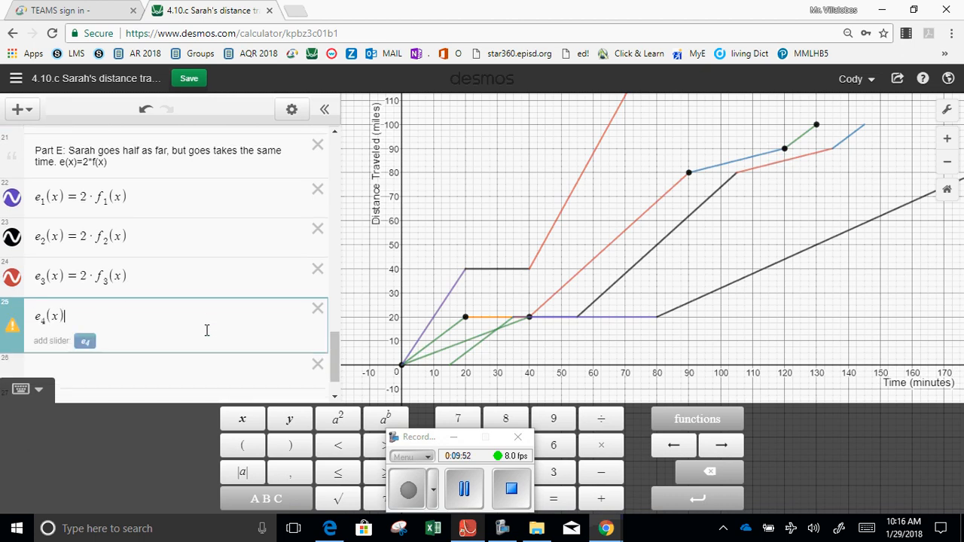
pyautogui.write('=2*')
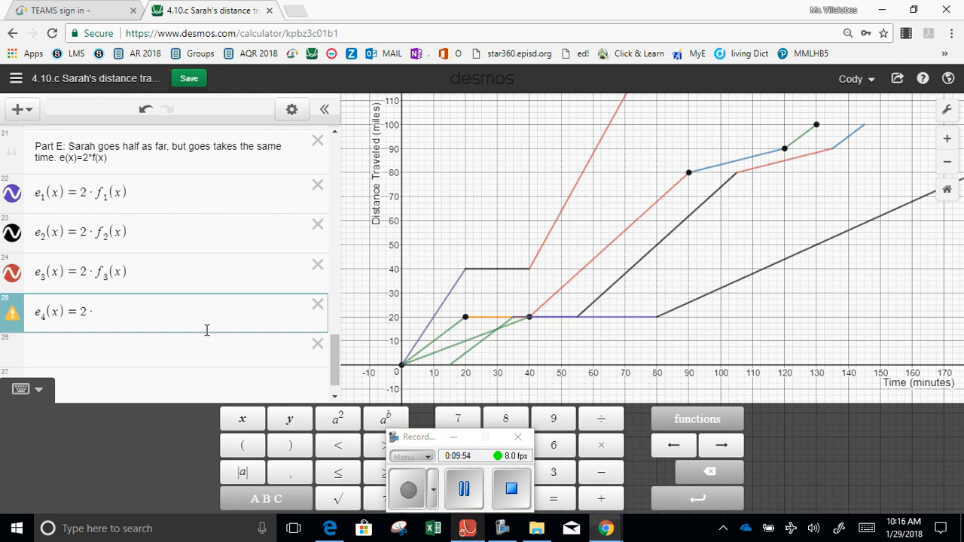
pyautogui.write('f4(x')
pyautogui.press('Return')
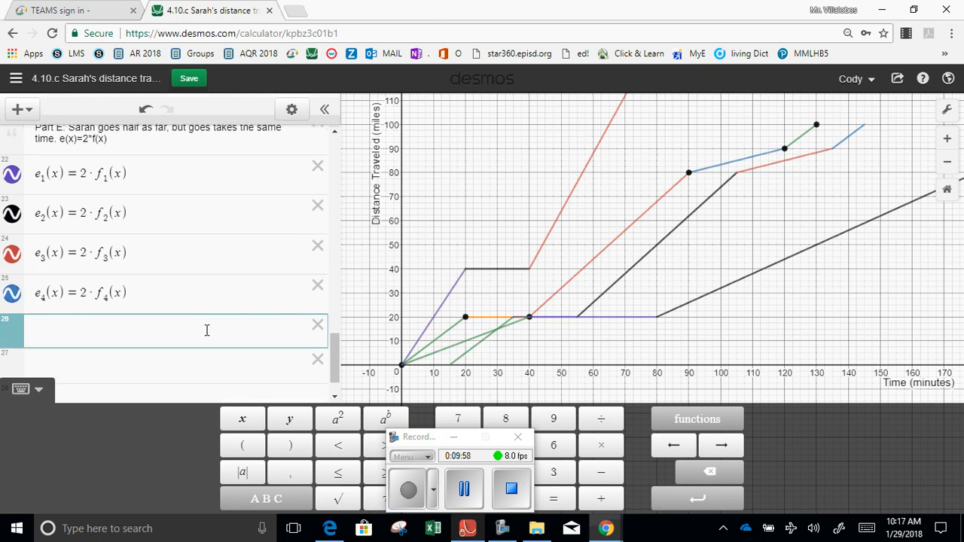
# Define e_5(x)=2·f_5(x) on the line below e_4(x).
pyautogui.write('e5(x')
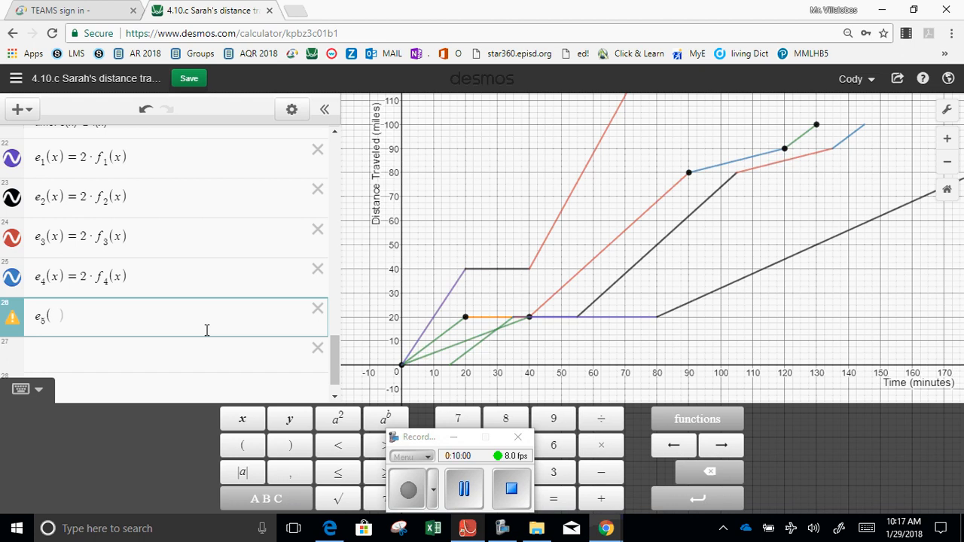
pyautogui.write(')=')
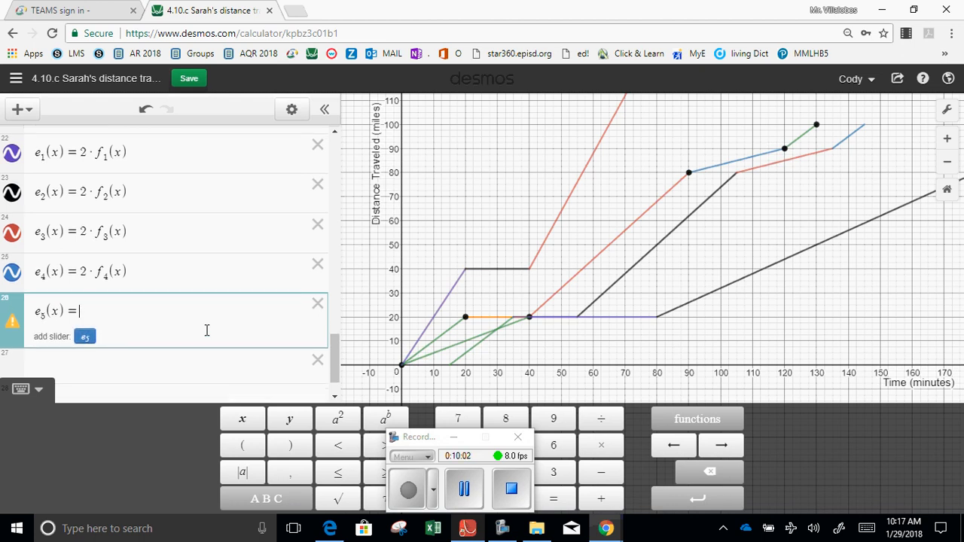
pyautogui.write('2')
pyautogui.write('*f_')
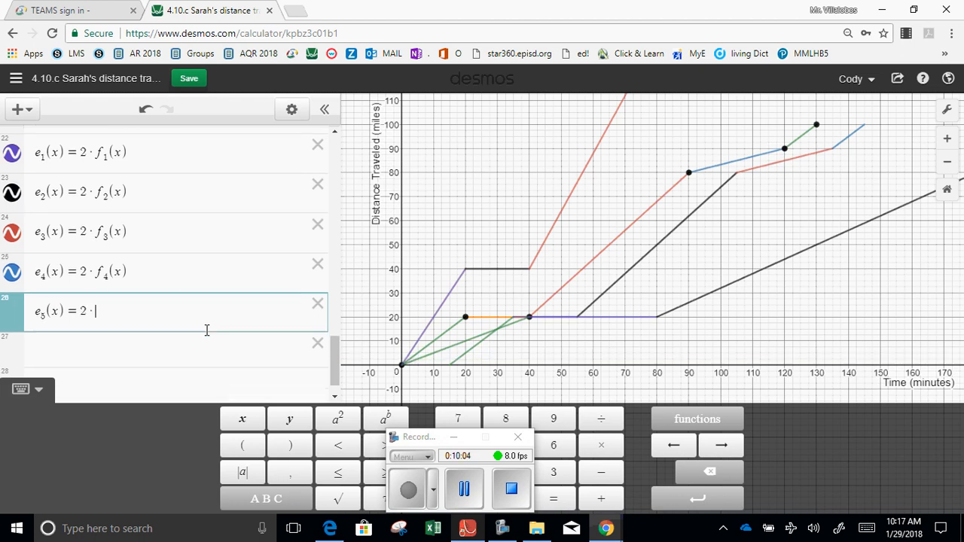
pyautogui.write('5(x)')
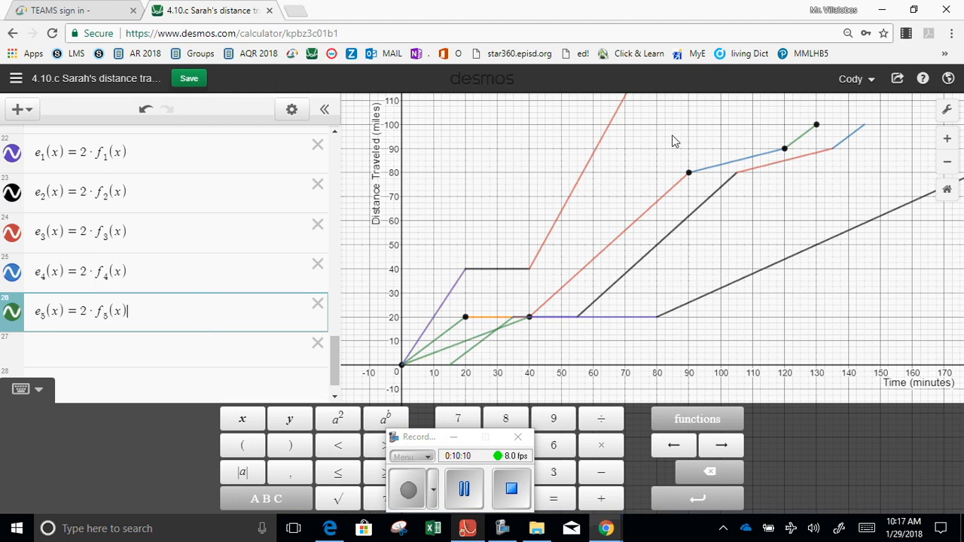
# Zoom the graph out two levels to view the full extent of all the trip functions.
pyautogui.click(946, 109)
pyautogui.click(844, 228)
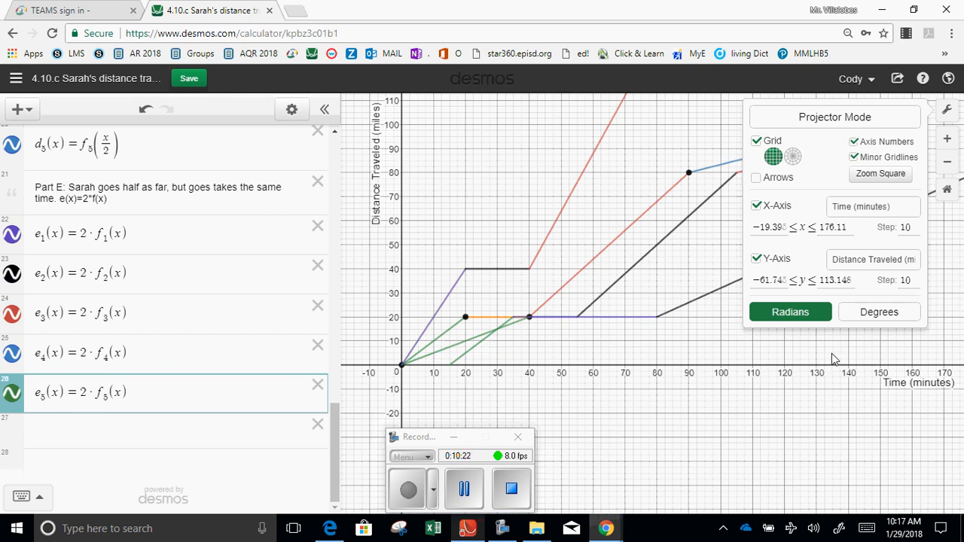
pyautogui.click(870, 353)
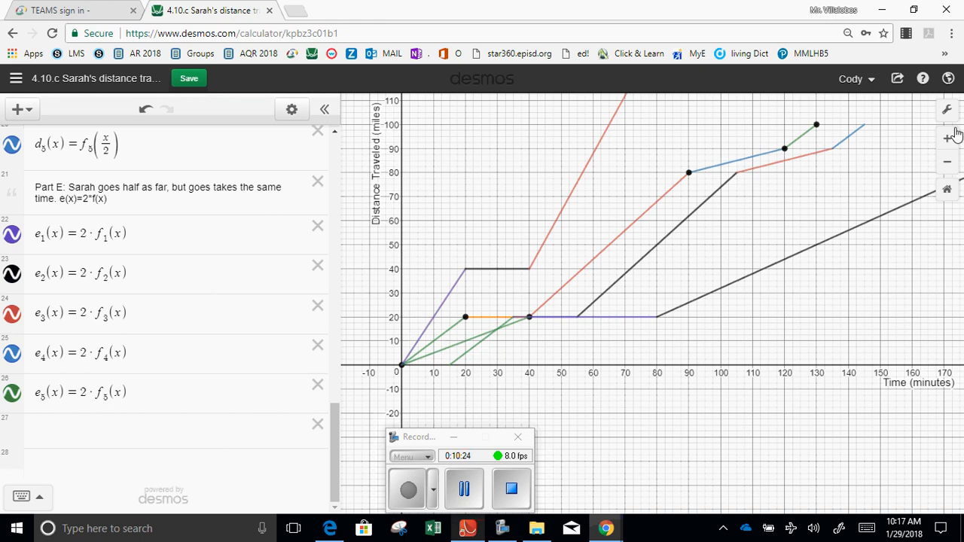
pyautogui.click(944, 162)
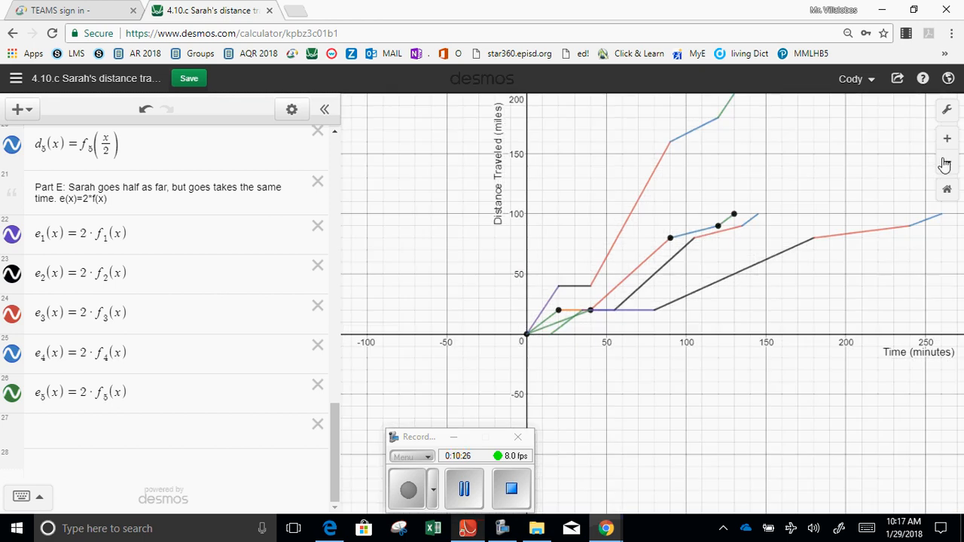
pyautogui.click(945, 163)
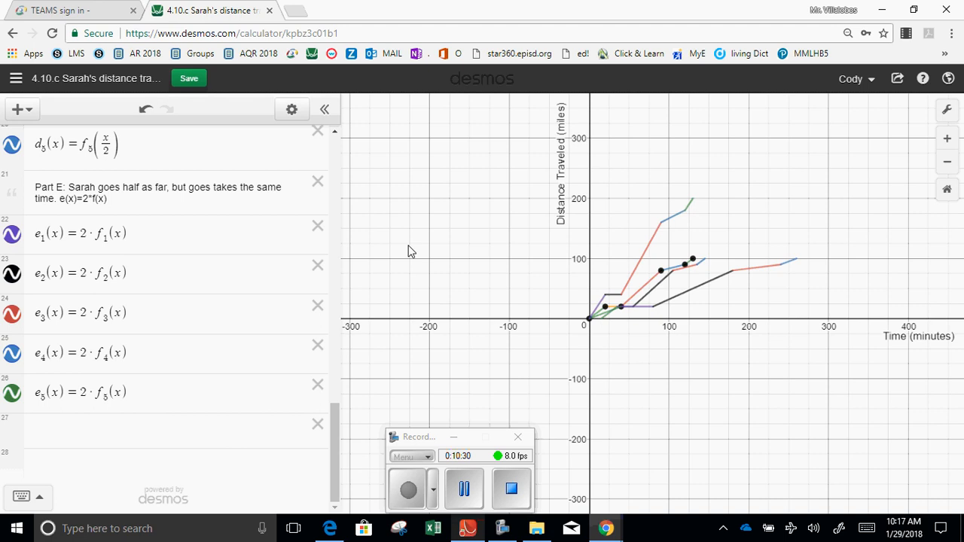
pyautogui.click(204, 440)
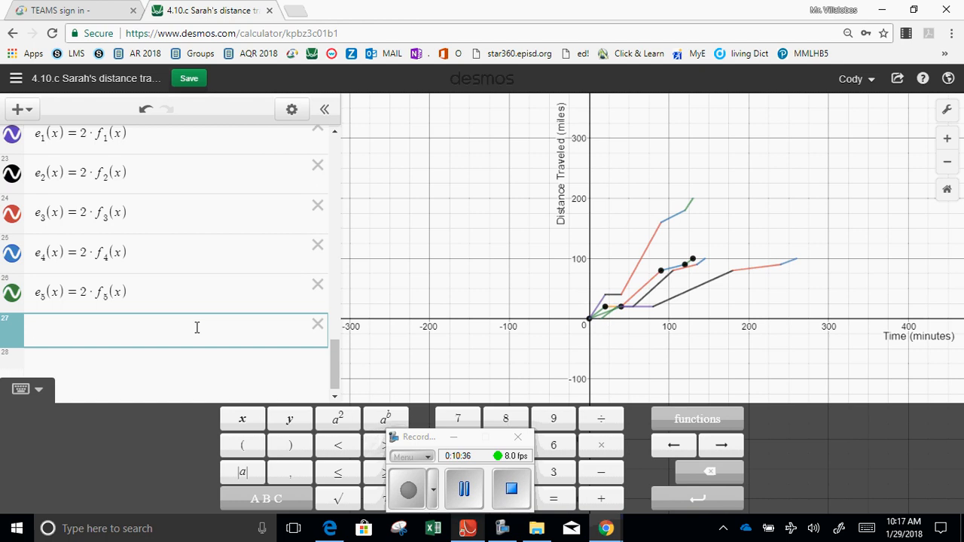
pyautogui.write('Sara')
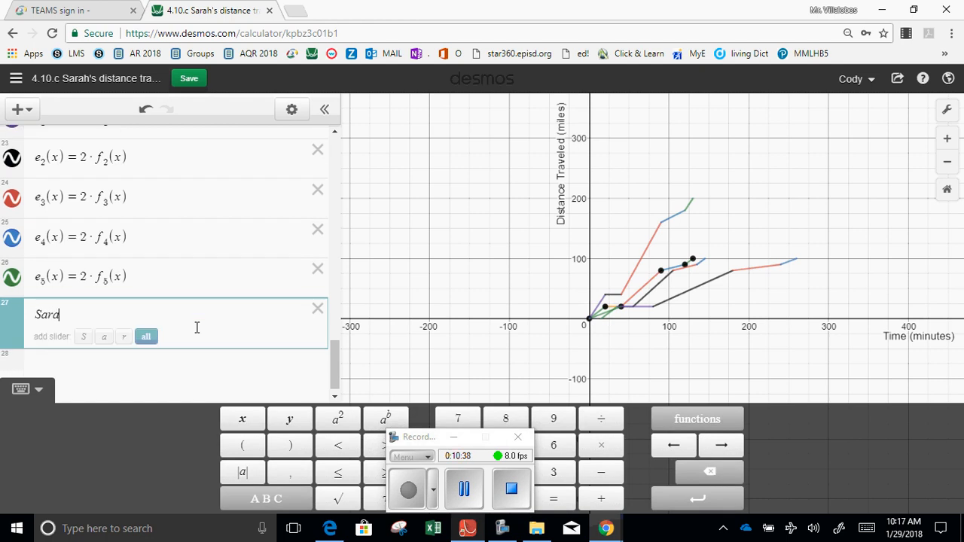
pyautogui.press('BackSpace')
pyautogui.press('BackSpace')
pyautogui.press('BackSpace')
pyautogui.press('BackSpace')
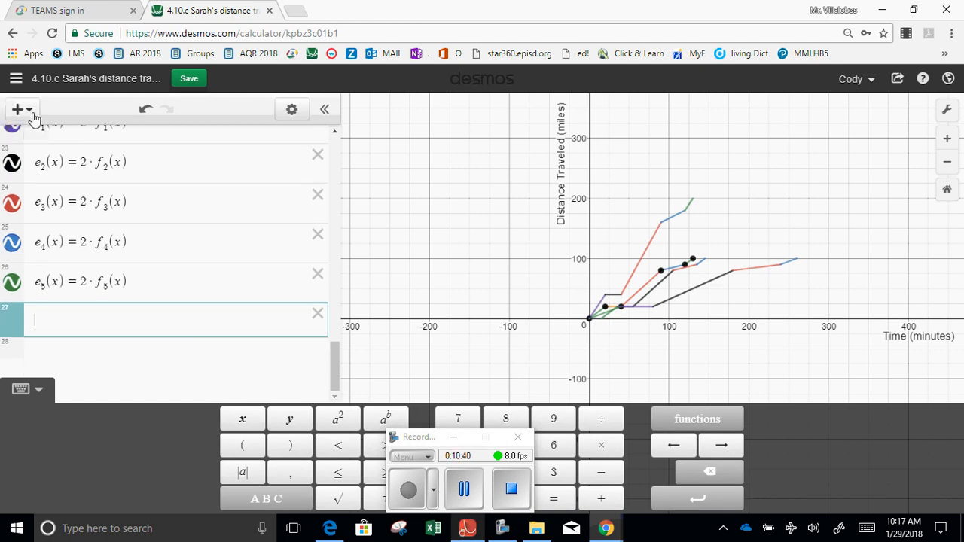
pyautogui.click(317, 313)
pyautogui.click(20, 107)
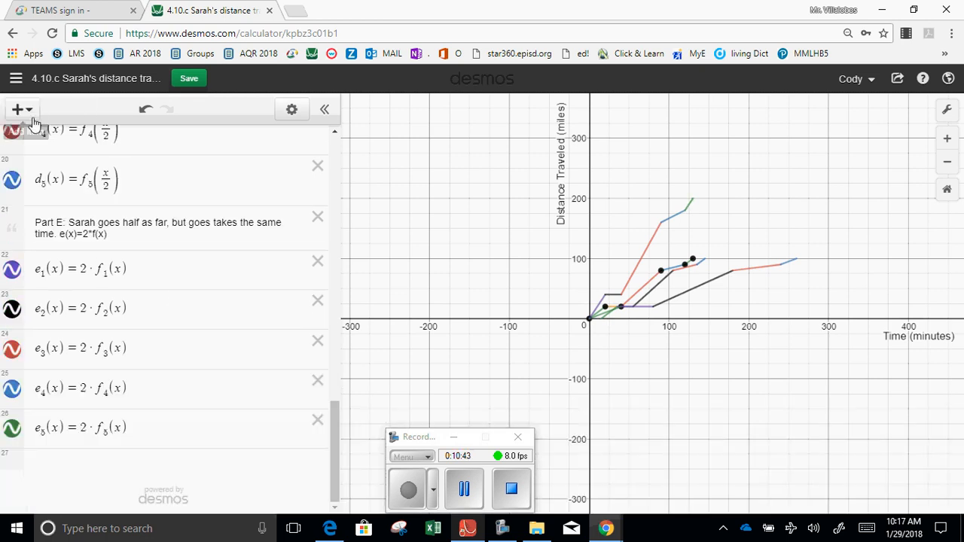
pyautogui.click(20, 109)
pyautogui.click(46, 180)
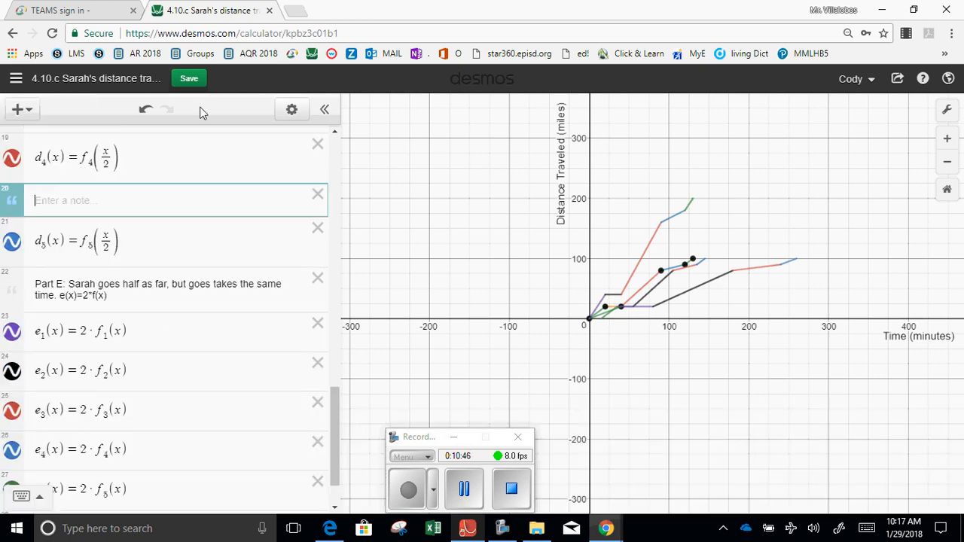
pyautogui.click(317, 198)
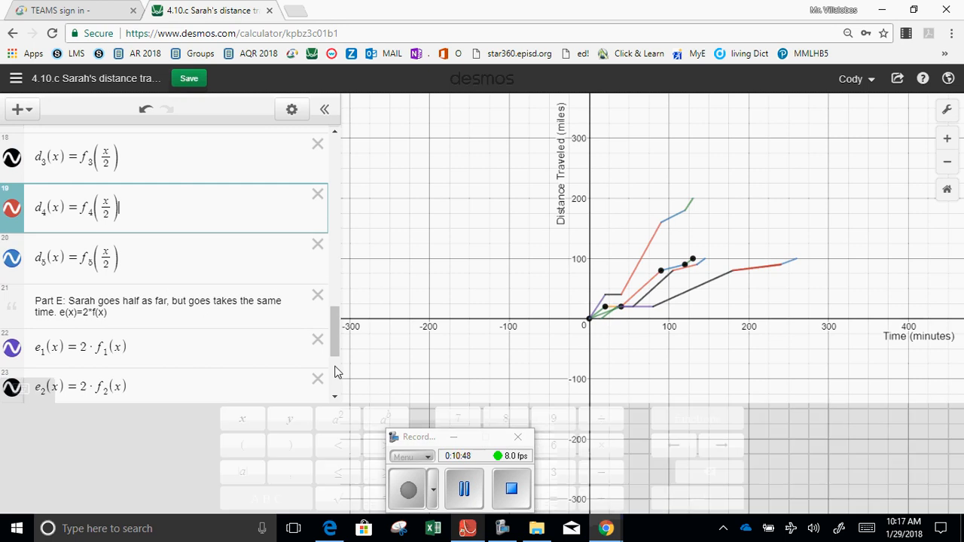
# Add a note below e_5(x) reading "Sarah goes starts 30 minutes earlier and goes twice as far.".
pyautogui.scroll(-5, 334, 370)
pyautogui.click(244, 335)
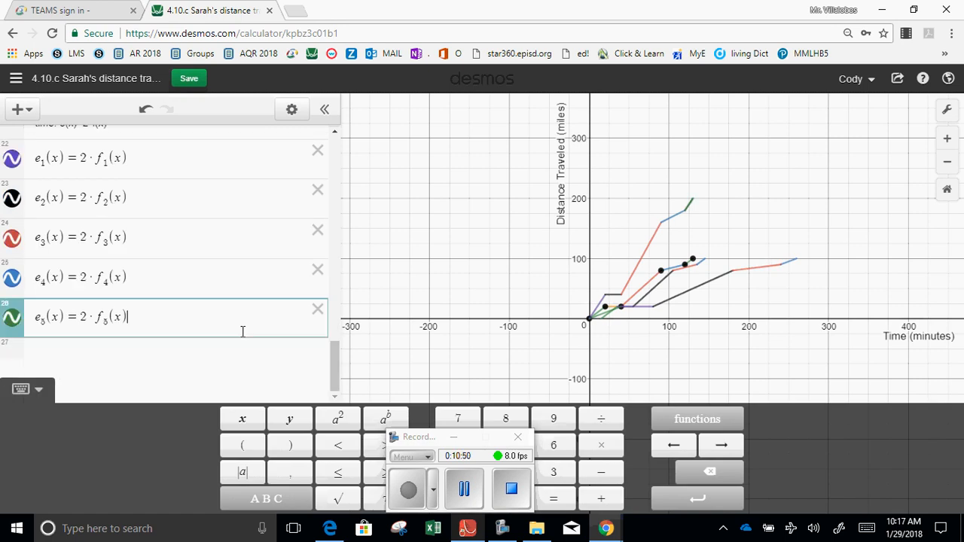
pyautogui.click(20, 109)
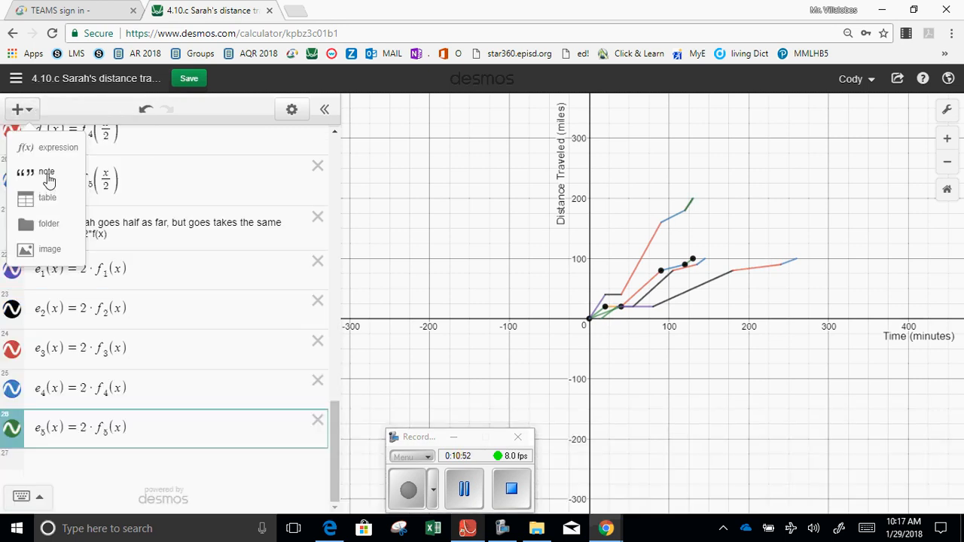
pyautogui.click(46, 177)
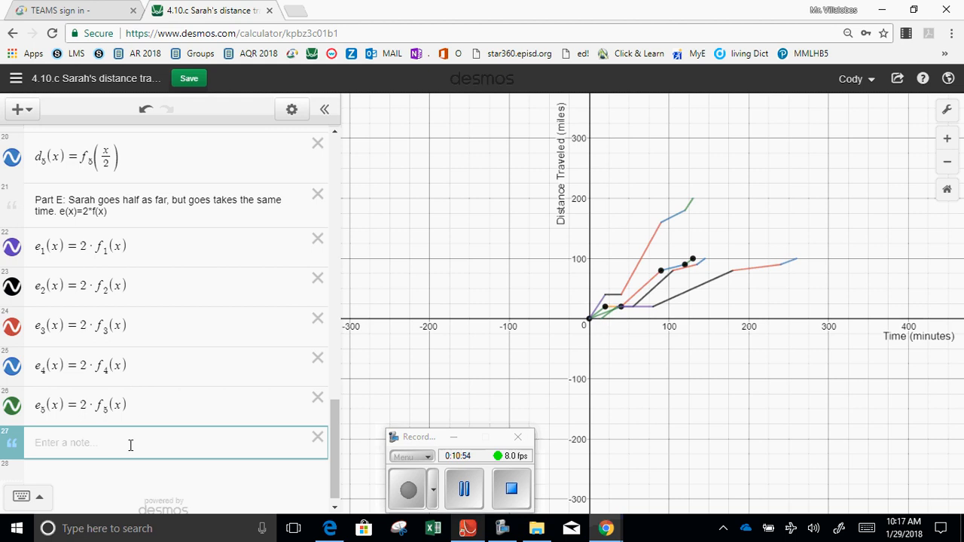
pyautogui.write('Sarah goes twice')
pyautogui.press('BackSpace')
pyautogui.press('BackSpace')
pyautogui.press('BackSpace')
pyautogui.press('BackSpace')
pyautogui.press('BackSpace')
pyautogui.press('BackSpace')
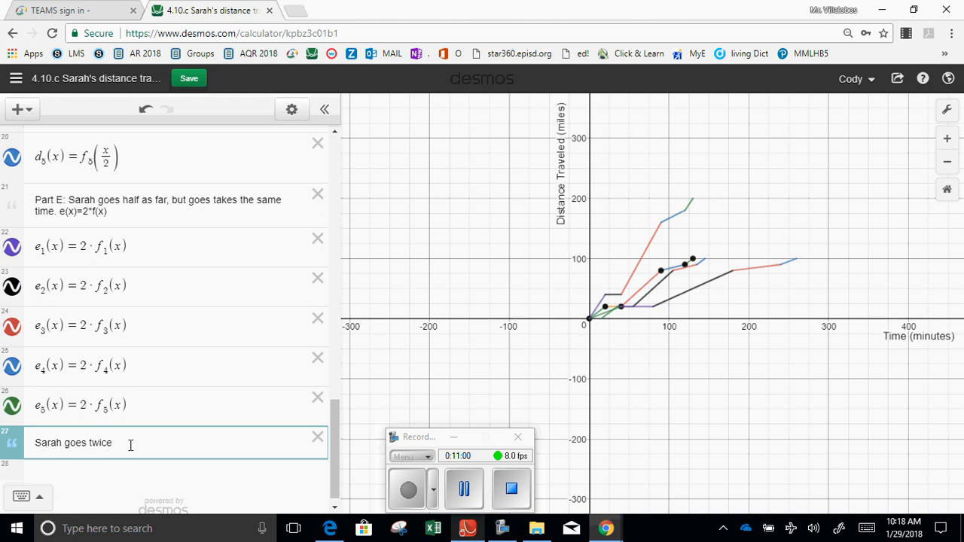
pyautogui.write('starts 30 minutes earlier and g')
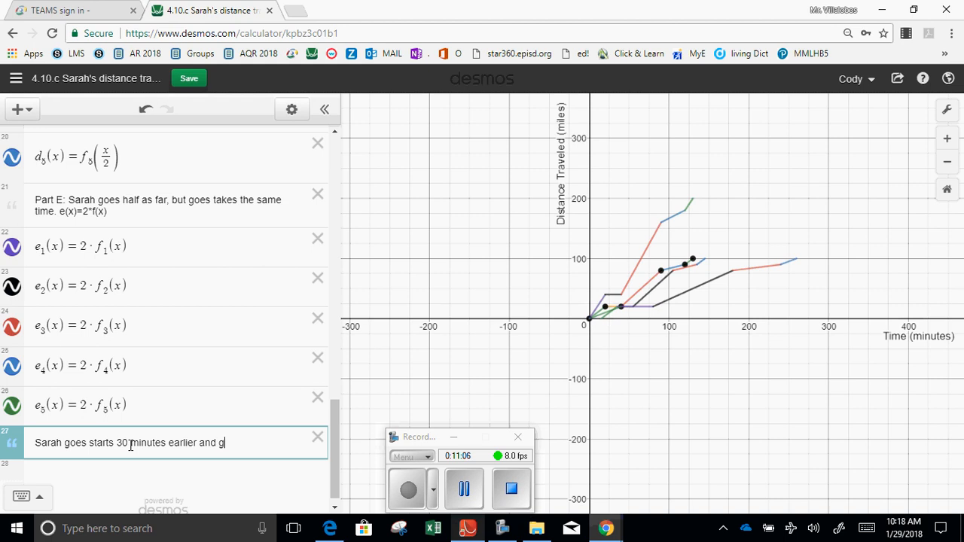
pyautogui.write('oes ')
pyautogui.write('twice as far')
# Append the formula s(x)=2*f(x+30) to the note about starting 30 minutes earlier.
pyautogui.write('s(x)')
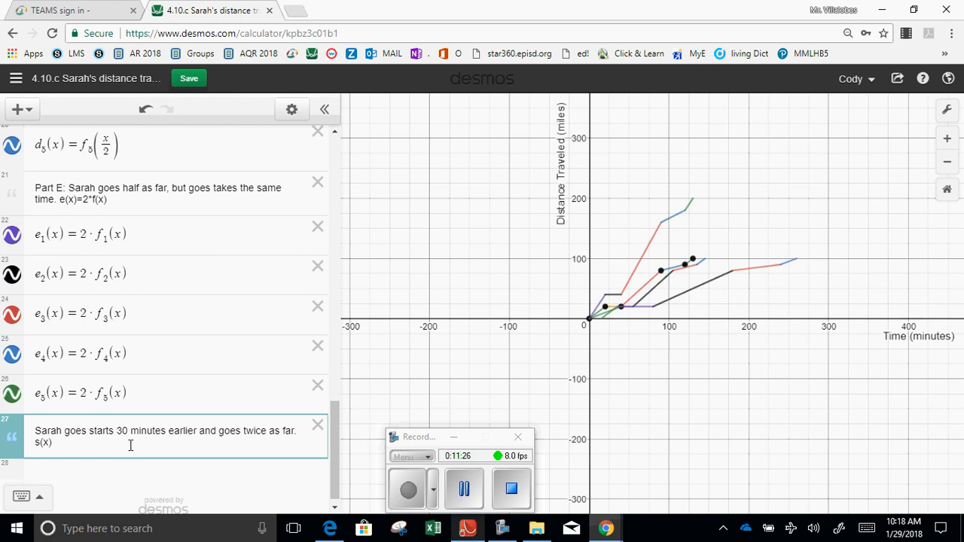
pyautogui.write('=')
pyautogui.write('2')
pyautogui.write('*f')
pyautogui.write('(')
pyautogui.write('x-')
pyautogui.write('+')
pyautogui.write('30')
# Define s(x)=2·f_1(x+30) on a new expression line below the note.
pyautogui.press('Return')
pyautogui.write('s(x)')
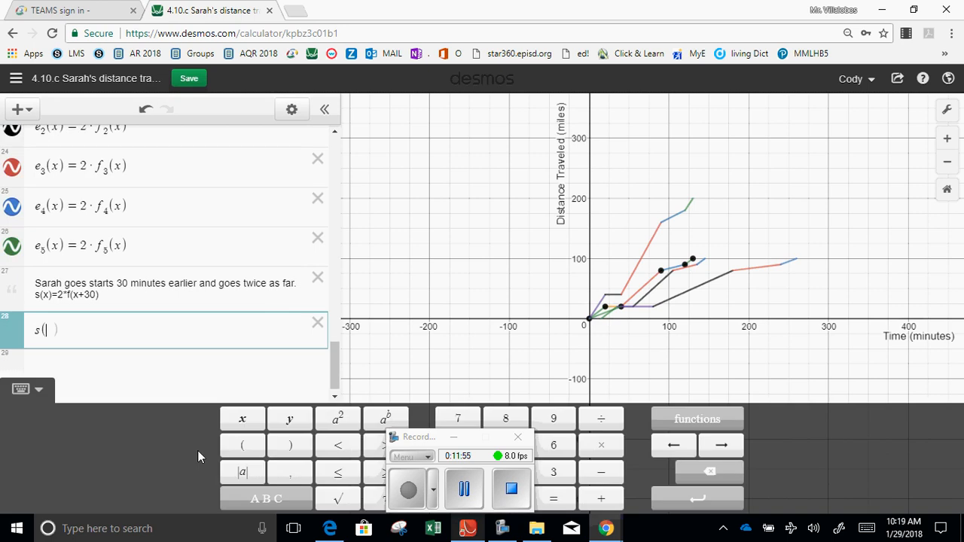
pyautogui.write('=')
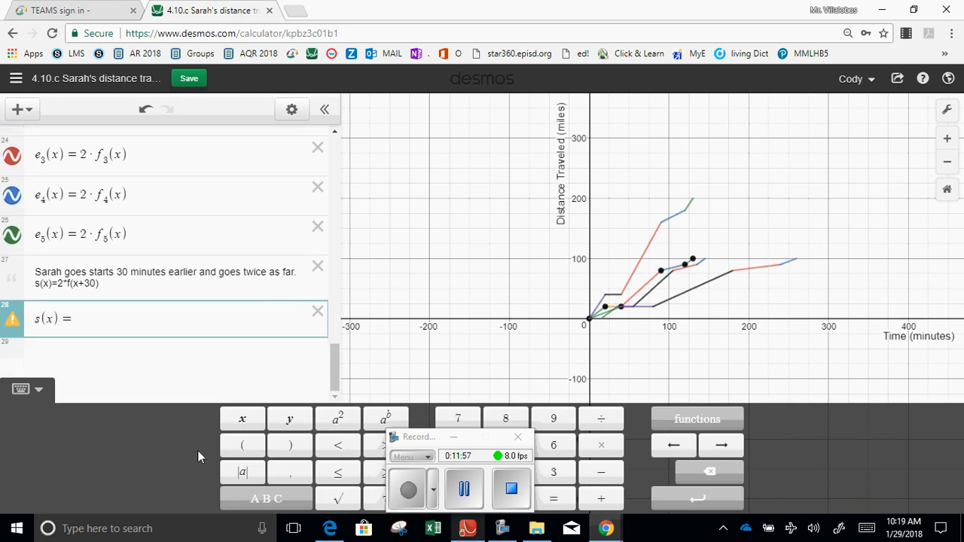
pyautogui.write('2*f_')
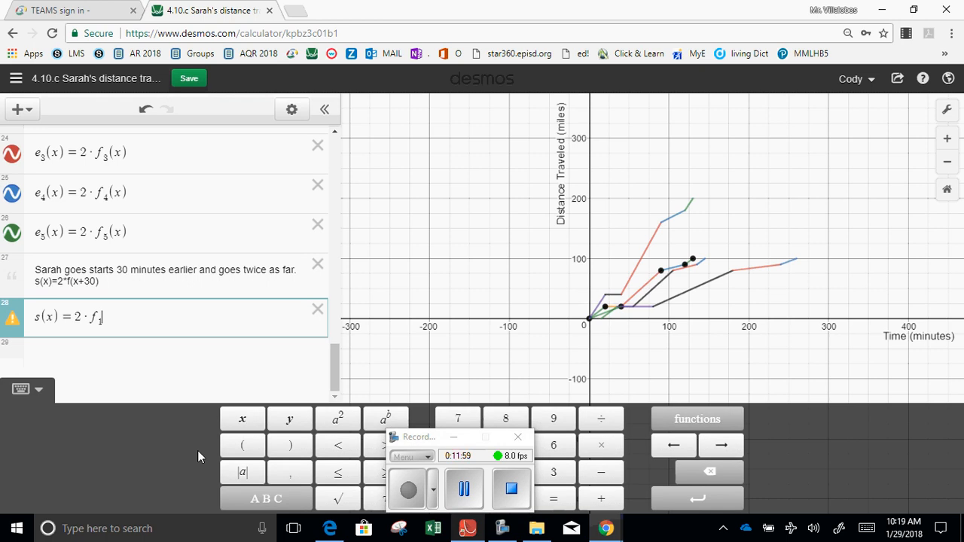
pyautogui.write('1(x+30)')
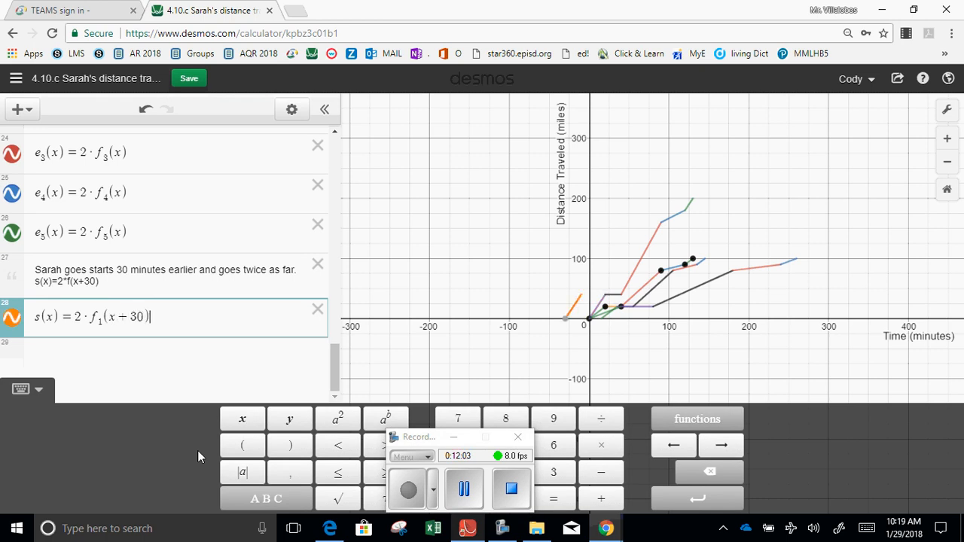
# Rename the function s(x) in the last expression to s_1(x) and save the graph.
pyautogui.click(39, 317)
pyautogui.write('1')
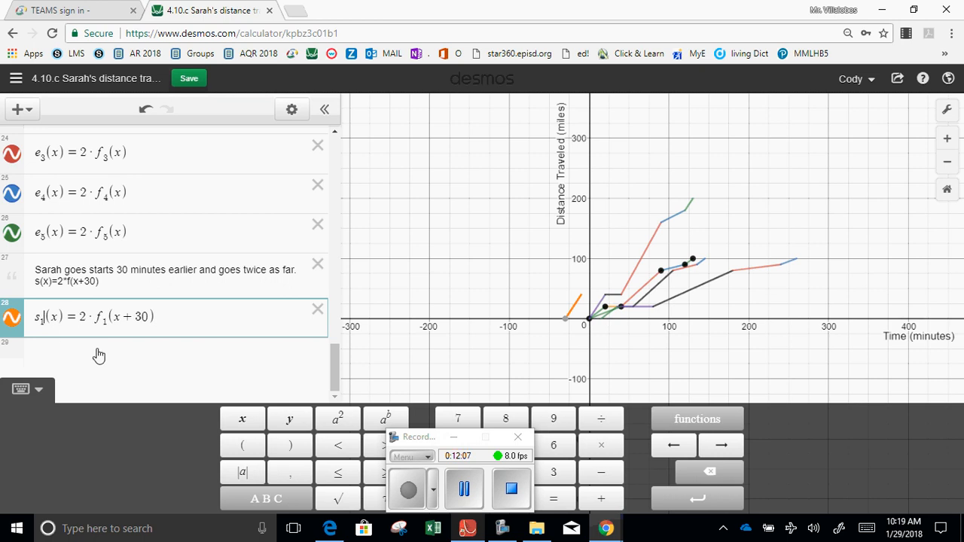
pyautogui.click(189, 79)
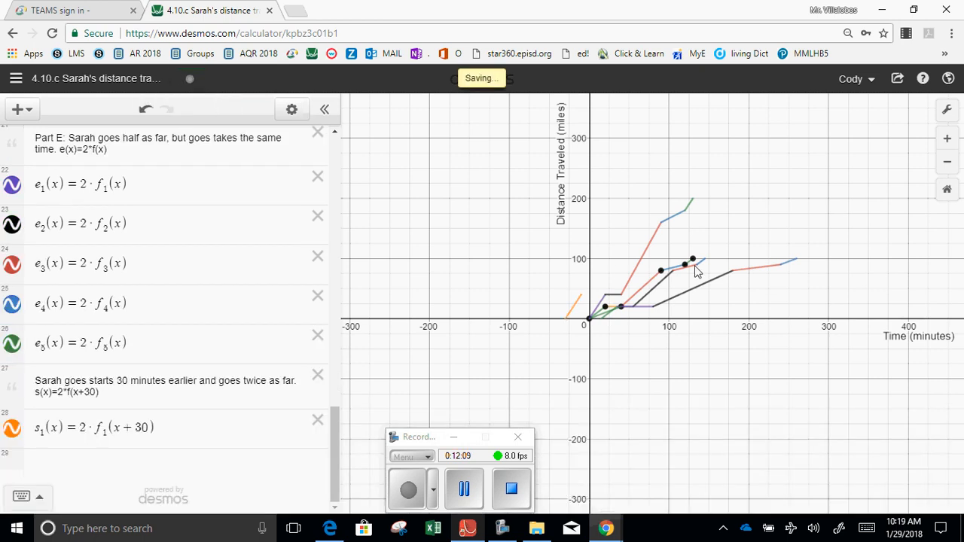
pyautogui.click(503, 500)
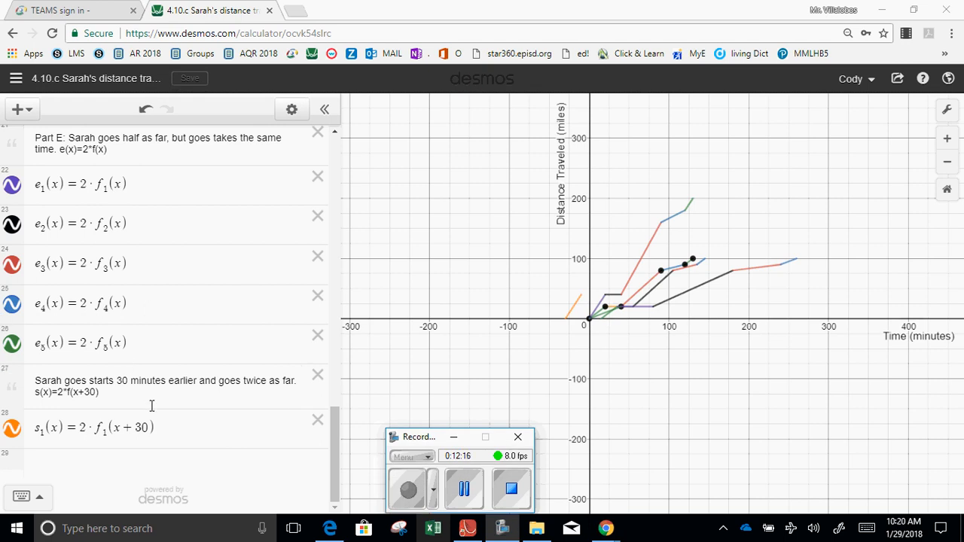
# Define s_2(x)=2·f_2(x+30) on a new expression line below s_1(x).
pyautogui.click(167, 427)
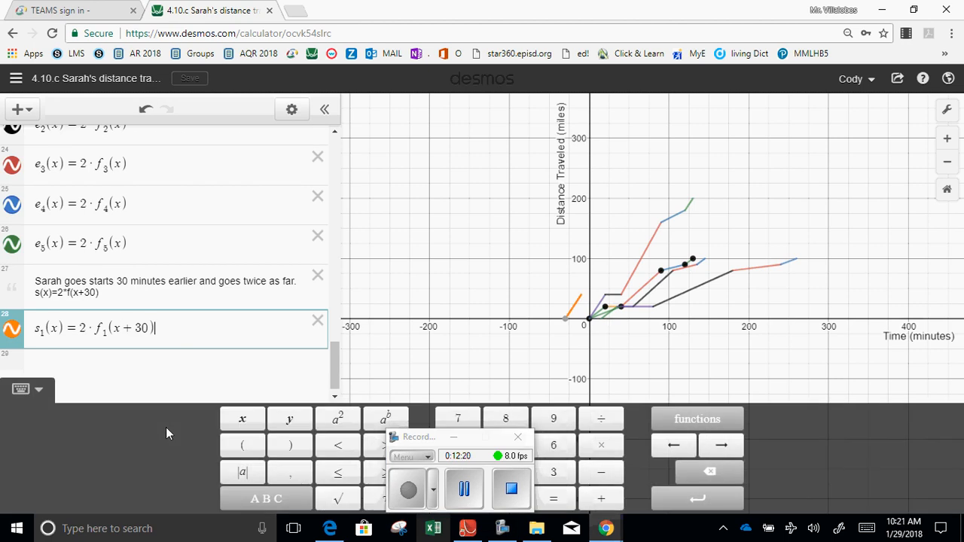
pyautogui.press('Return')
pyautogui.write('2')
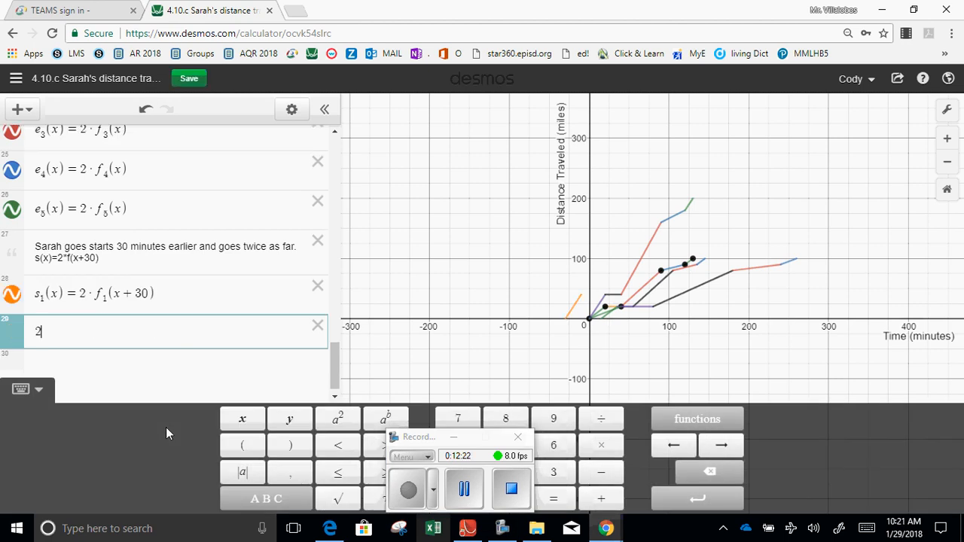
pyautogui.press('BackSpace')
pyautogui.write('s2(x)=')
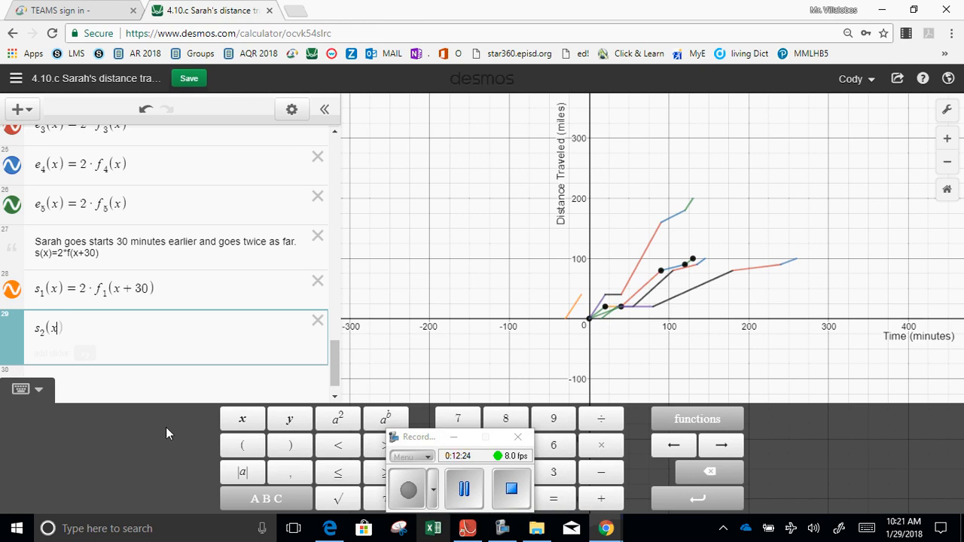
pyautogui.write('2*f_')
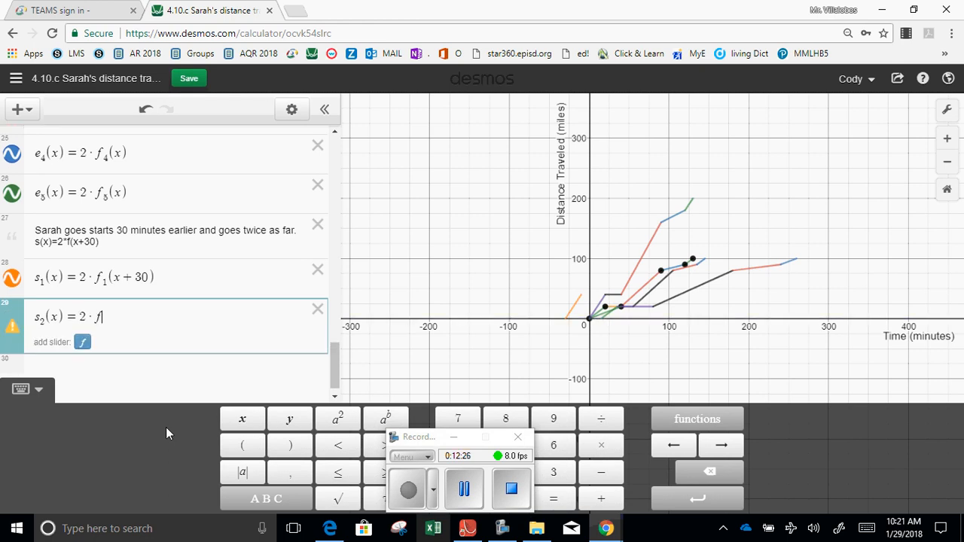
pyautogui.write('2(x+30')
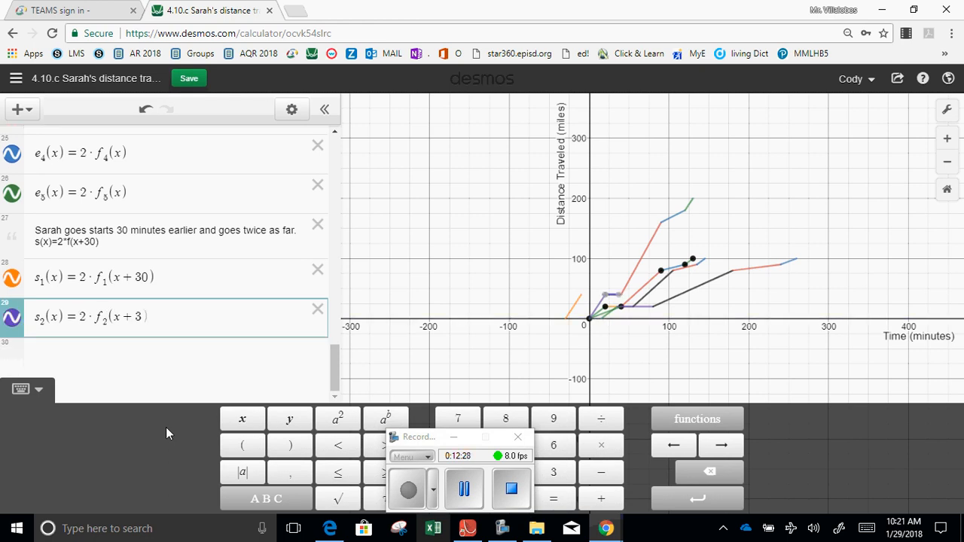
pyautogui.press('Return')
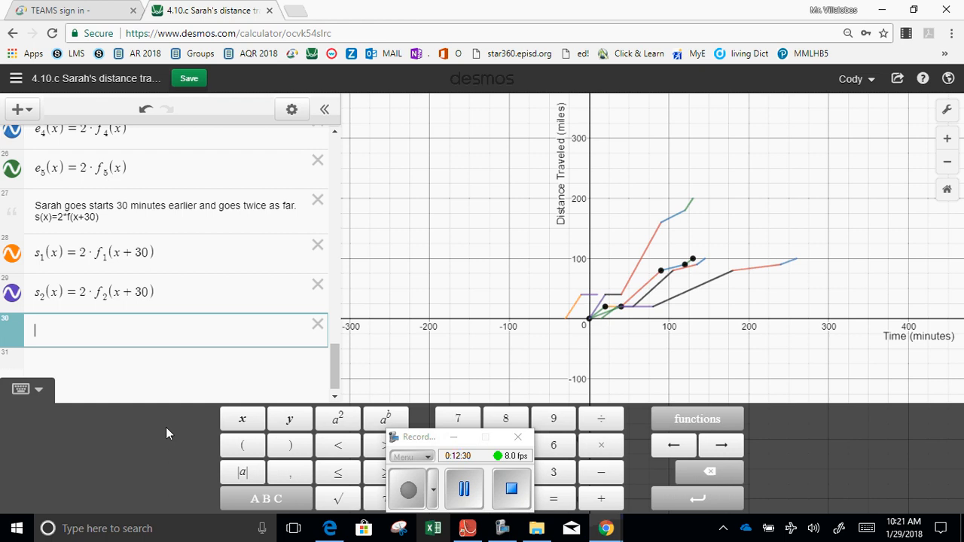
# Enter the text "...I leave the rest to you." on the expression line below s_2(x).
pyautogui.write('...Il')
pyautogui.write('eave the res')
pyautogui.write('t to')
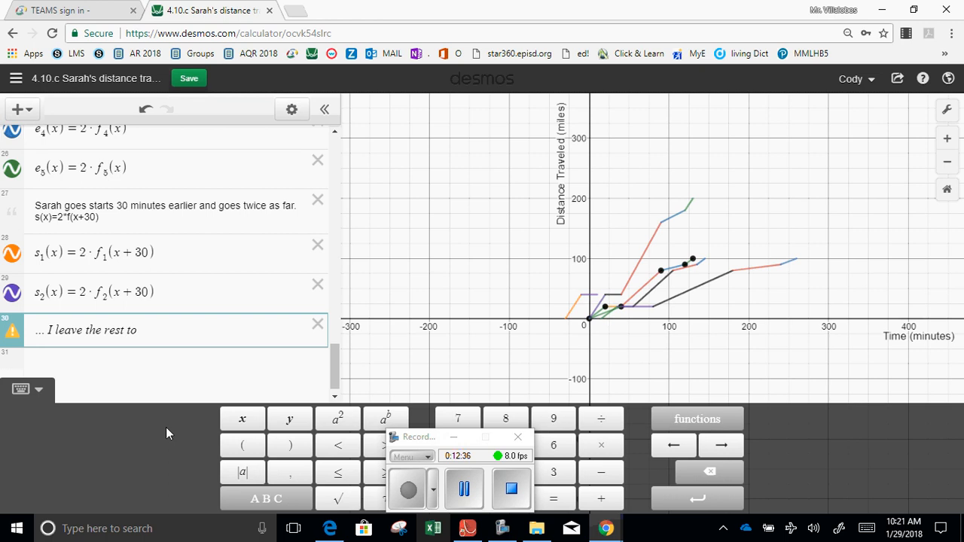
pyautogui.write(' you. STake')
# Append "Take the screenshot of all the functions." to the closing message and add a new line below it.
pyautogui.press('BackSpace')
pyautogui.press('BackSpace')
pyautogui.press('BackSpace')
pyautogui.press('BackSpace')
pyautogui.press('BackSpace')
pyautogui.press('BackSpace')
pyautogui.write('Take the screen')
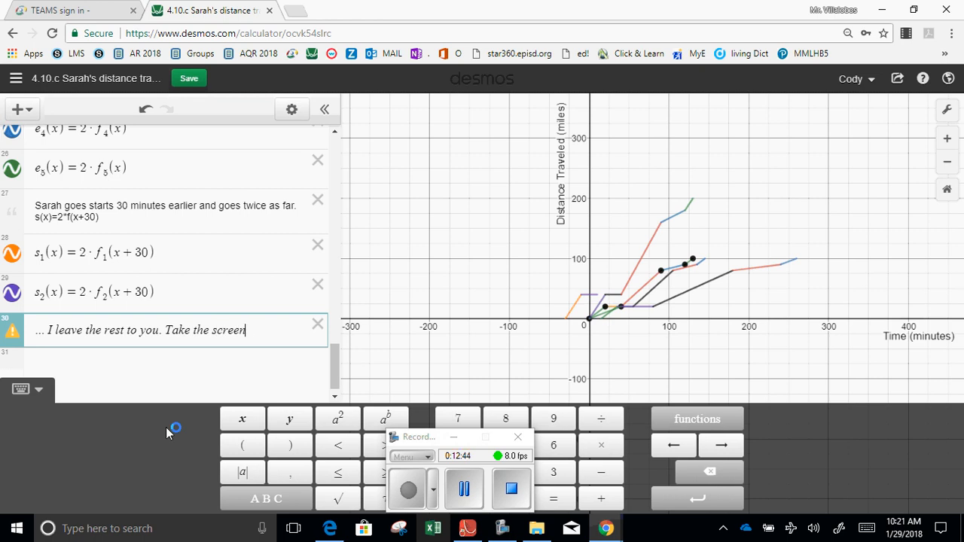
pyautogui.write('shot of the pro')
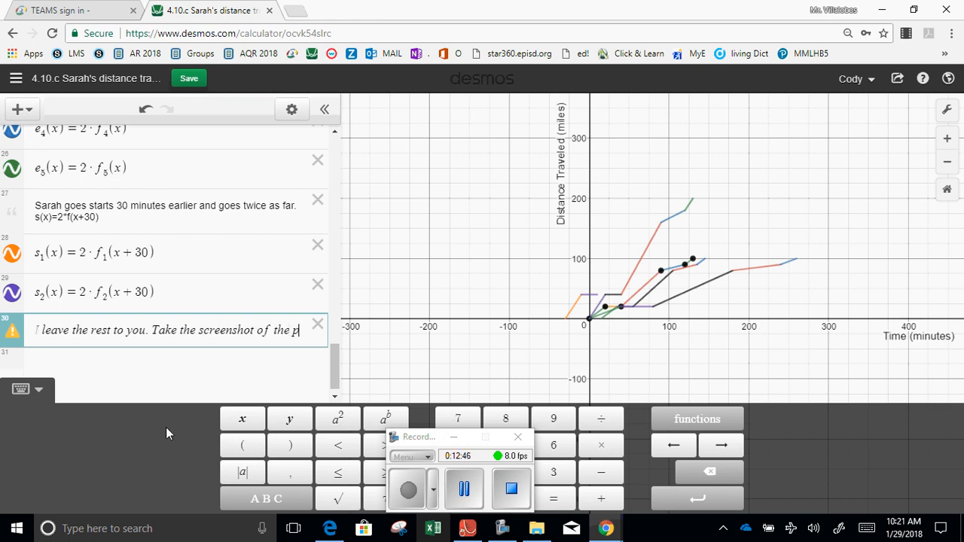
pyautogui.press('BackSpace')
pyautogui.press('BackSpace')
pyautogui.press('BackSpace')
pyautogui.press('BackSpace')
pyautogui.press('BackSpace')
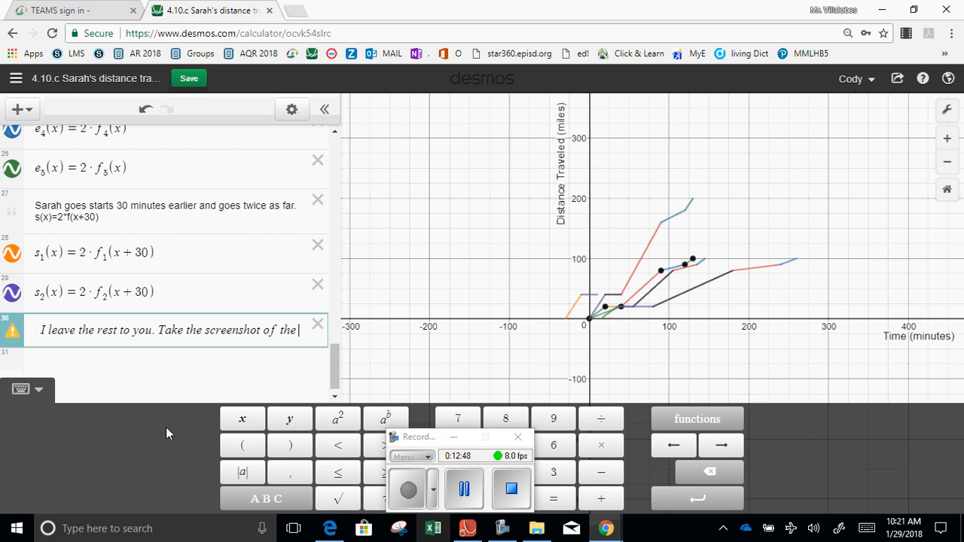
pyautogui.press('BackSpace')
pyautogui.write('all')
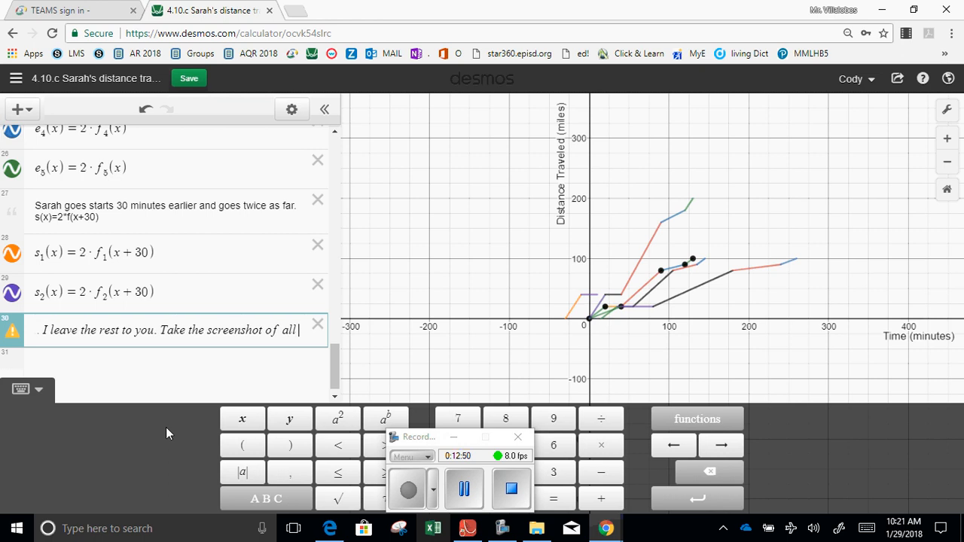
pyautogui.write(' the functions.')
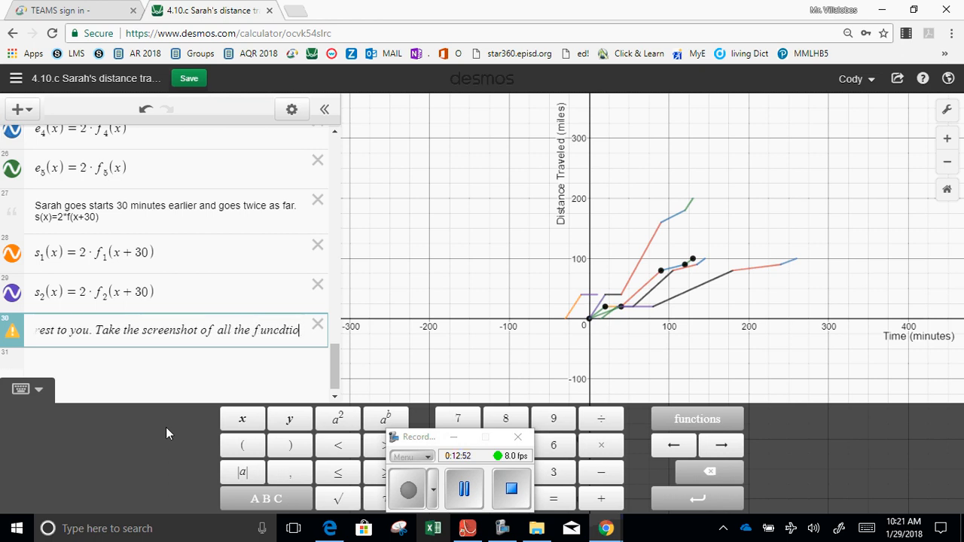
pyautogui.press('Return')
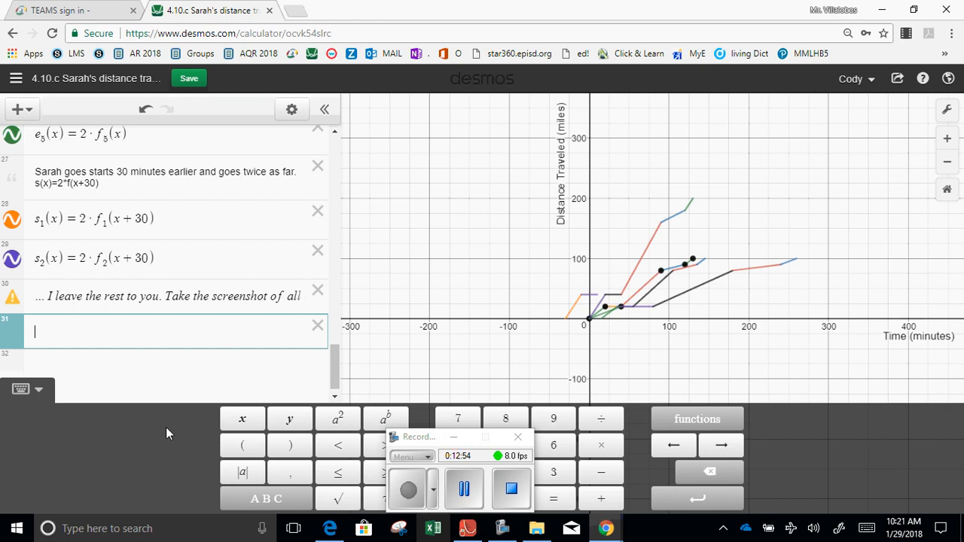
# Enter "and submit it.!" on the line below the screenshot message.
pyautogui.write('T')
pyautogui.press('BackSpace')
pyautogui.write('and submt')
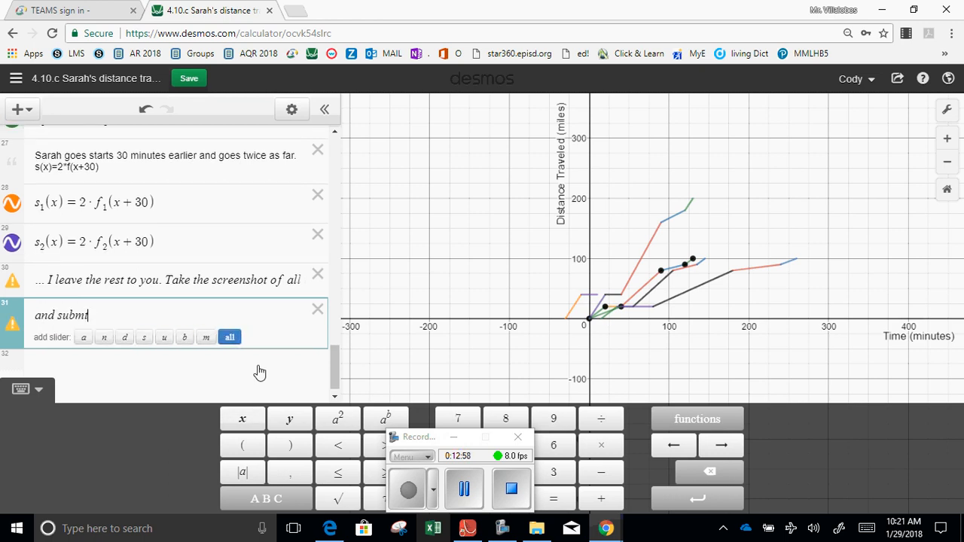
pyautogui.press('BackSpace')
pyautogui.write('it it.!')
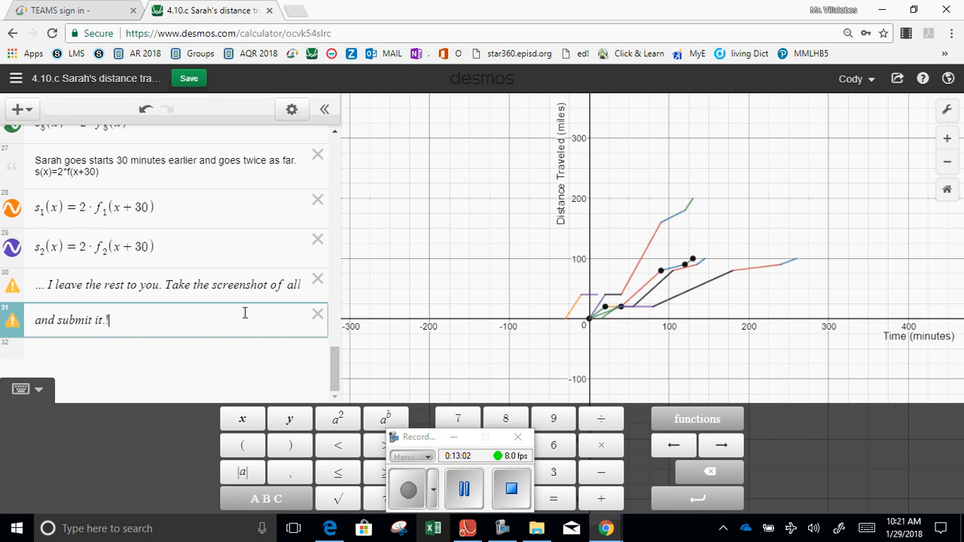
# Delete both closing message lines and the s_2(x) definition, keeping s_1(x) as the last expression.
pyautogui.click(318, 315)
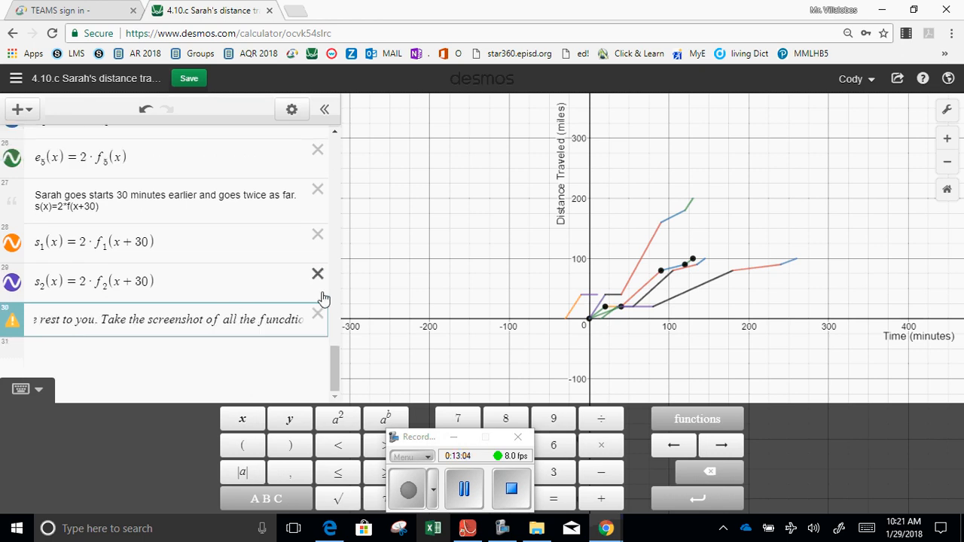
pyautogui.click(318, 278)
pyautogui.click(318, 314)
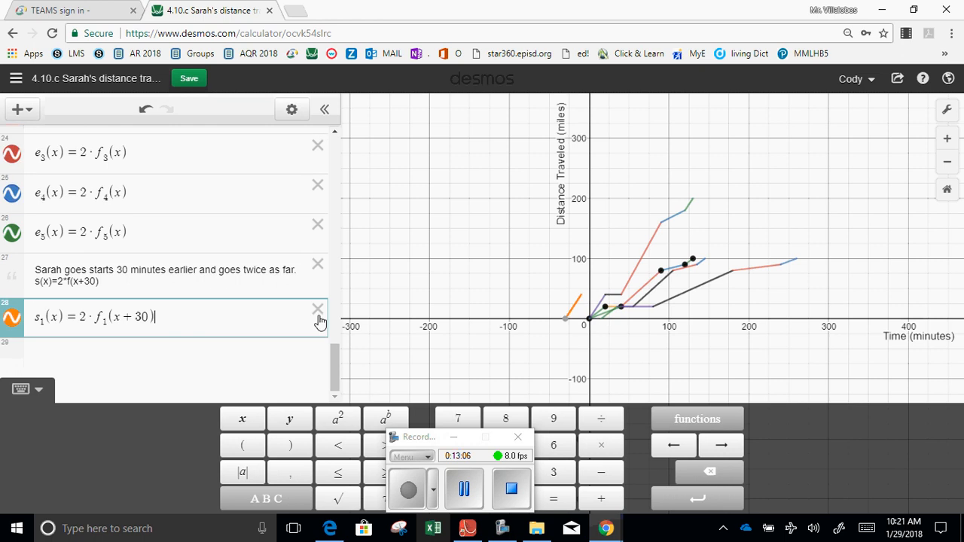